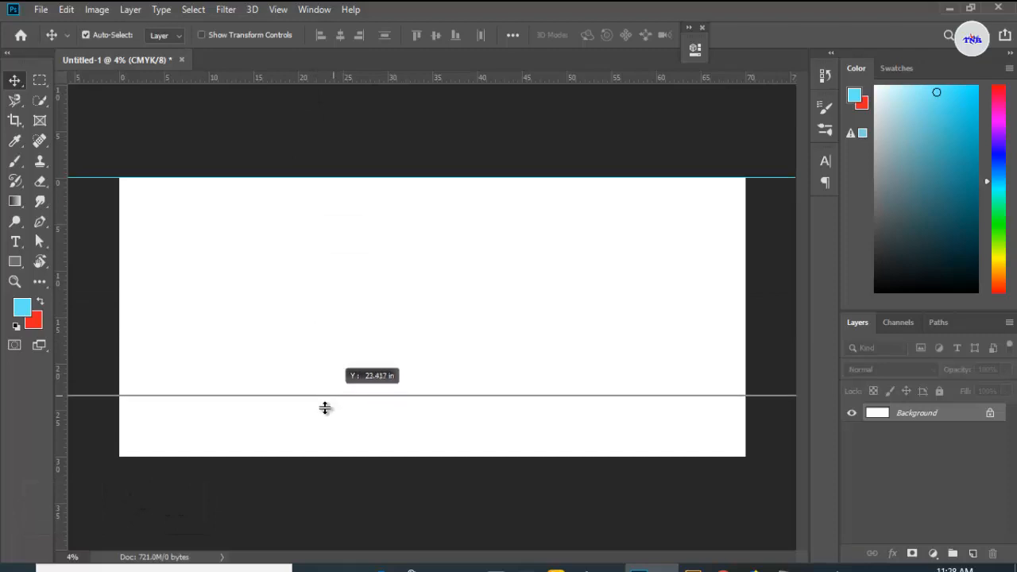
# Step: Add a vertical guide along the canvas's right edge
pyautogui.moveTo(57, 337); pyautogui.dragTo(746, 306)
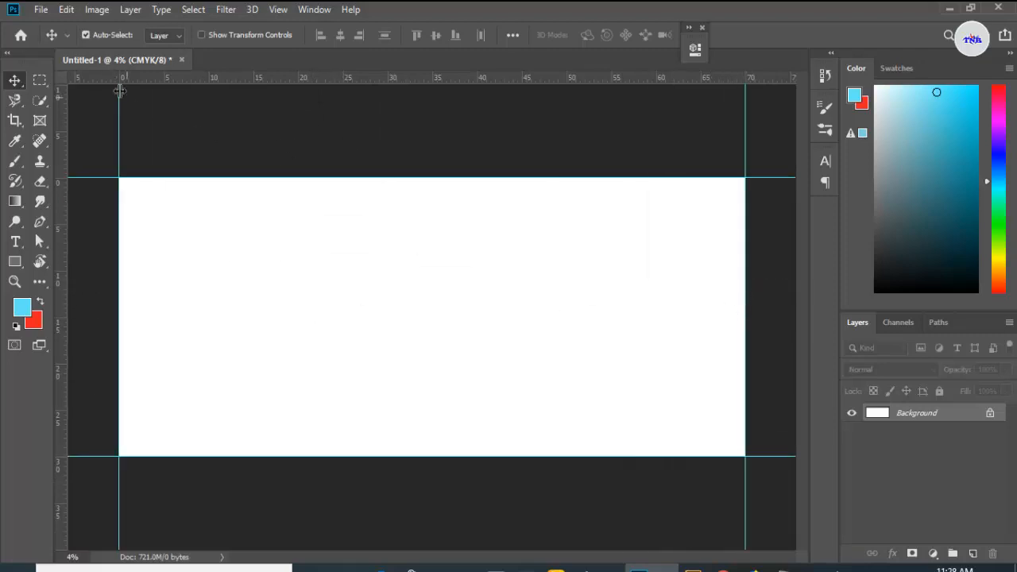
# Step: Reduce the canvas size relatively by -0.25 inches in both width and height
pyautogui.click(96, 9)
pyautogui.click(131, 143)
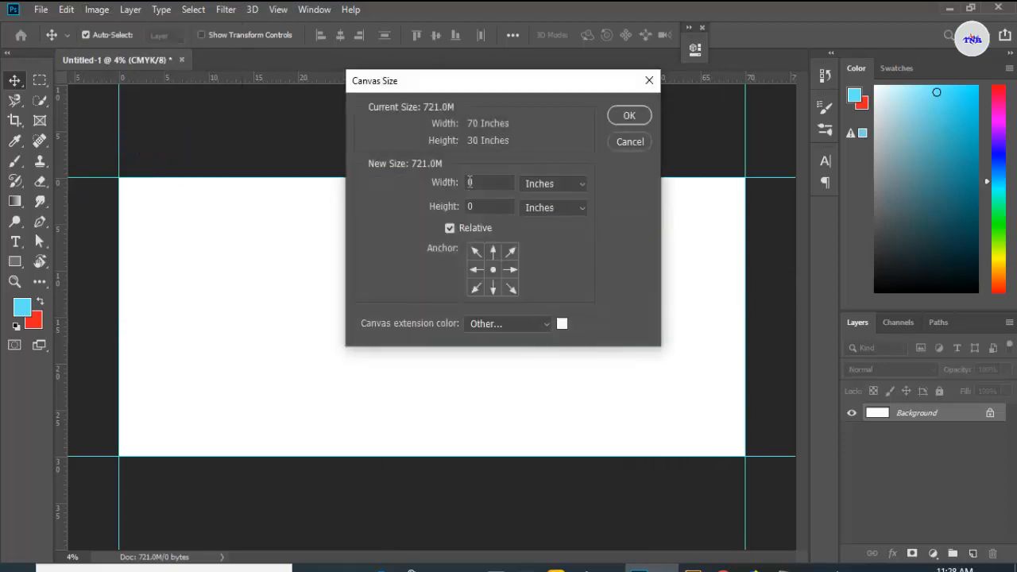
pyautogui.write('-0.25')
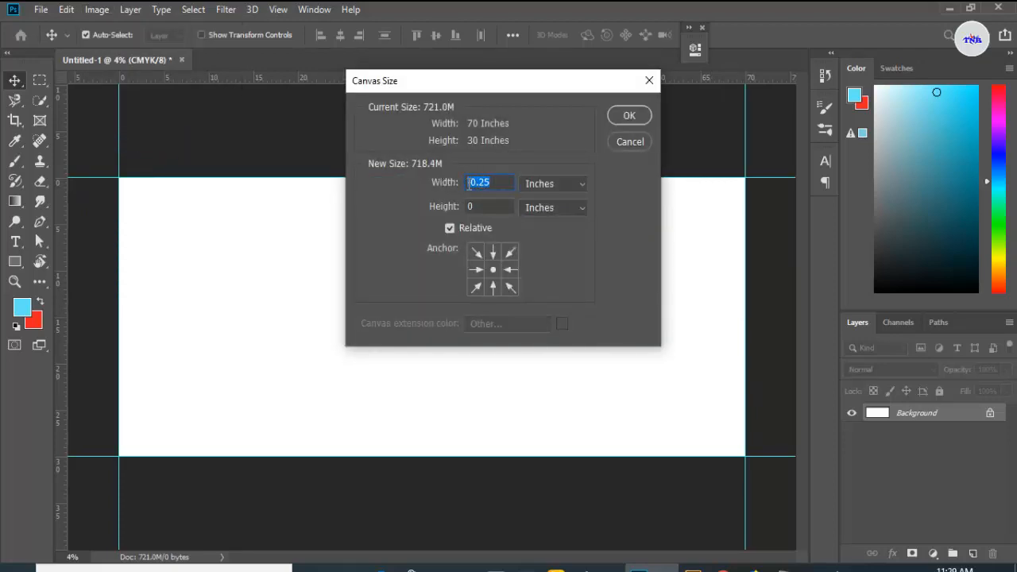
pyautogui.click(483, 205)
pyautogui.write('-0.25')
pyautogui.click(628, 115)
# Step: Place guides along the bottom, left and right edges of the resized canvas
pyautogui.scroll(1, 358, 135)
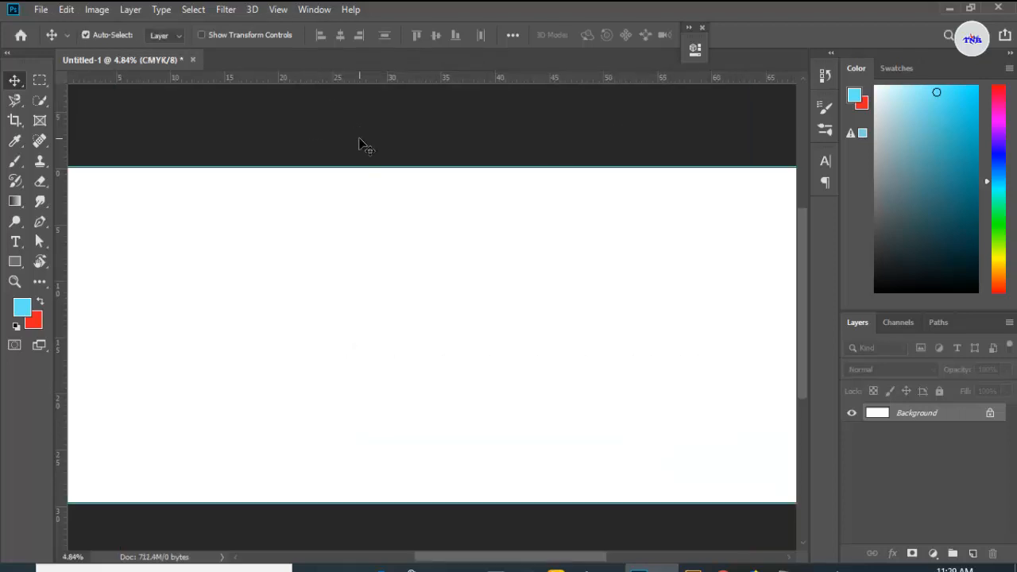
pyautogui.moveTo(350, 79); pyautogui.dragTo(347, 497)
pyautogui.hotkey('ctrl', '-')
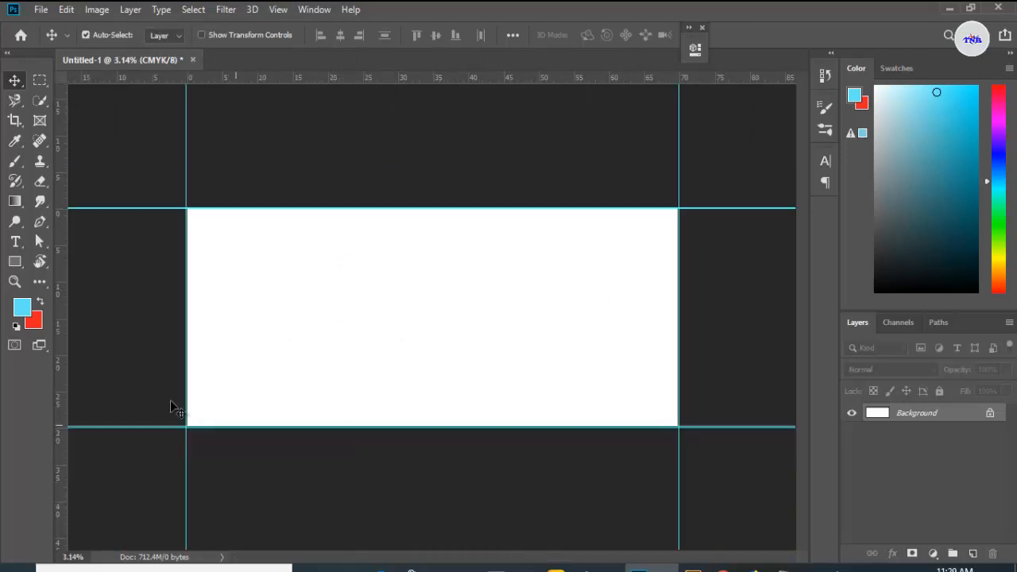
pyautogui.moveTo(62, 242); pyautogui.dragTo(185, 212)
pyautogui.moveTo(63, 208); pyautogui.dragTo(676, 203)
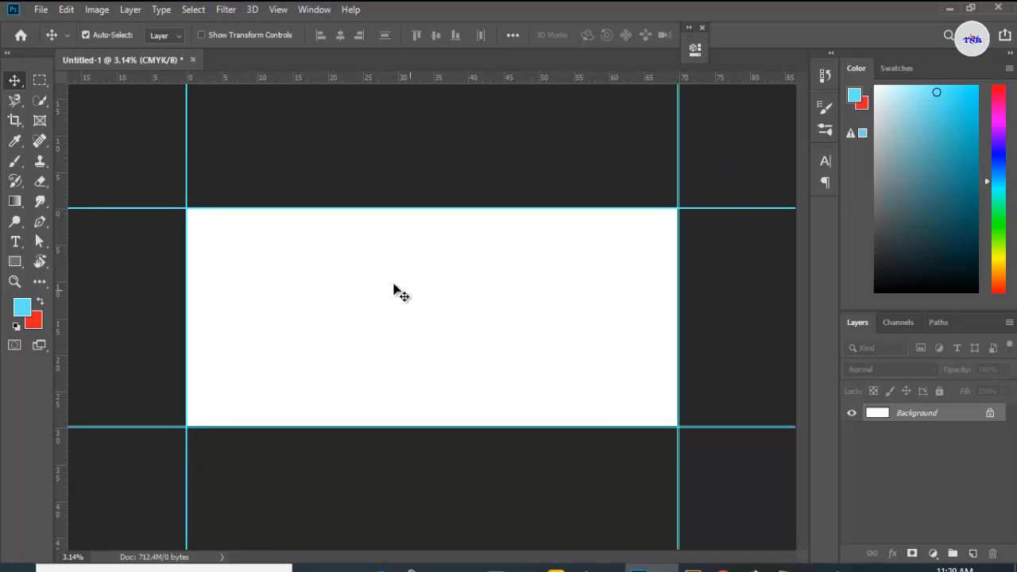
# Step: Draw a blue-filled rectangle shape covering the whole canvas between the guides
pyautogui.moveTo(11, 268); pyautogui.dragTo(72, 257)
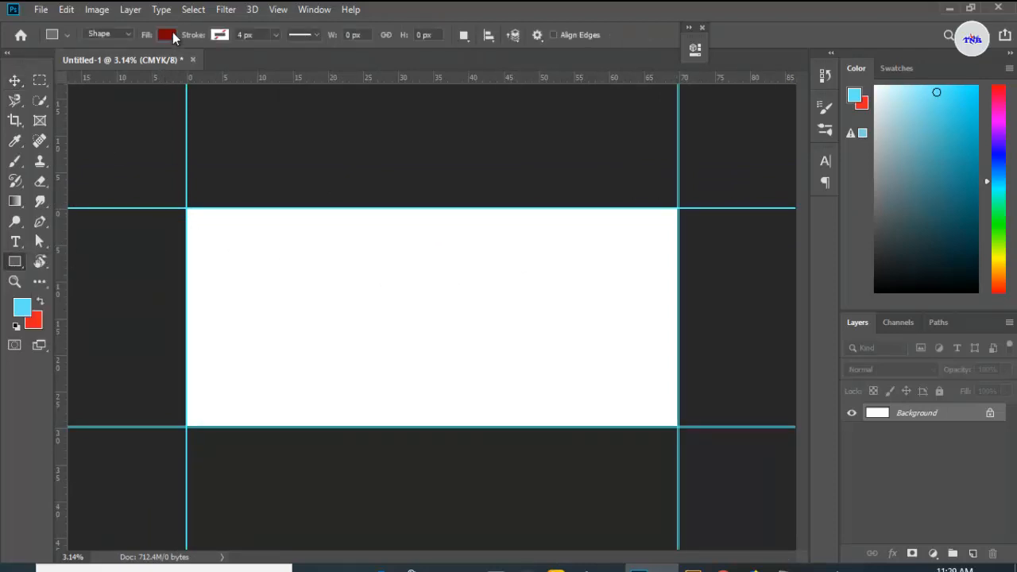
pyautogui.click(172, 32)
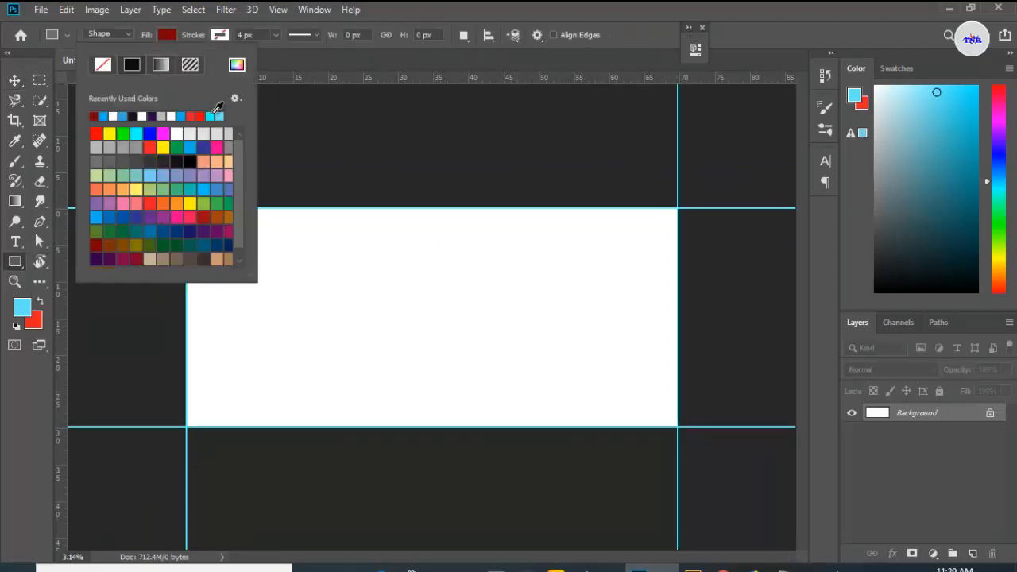
pyautogui.click(182, 116)
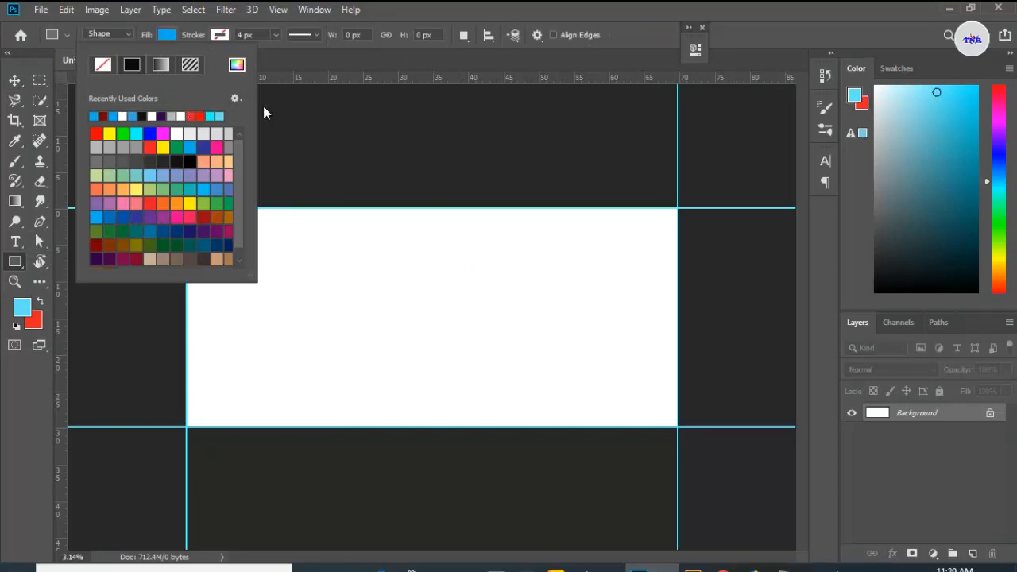
pyautogui.click(351, 54)
pyautogui.moveTo(188, 209); pyautogui.dragTo(678, 427)
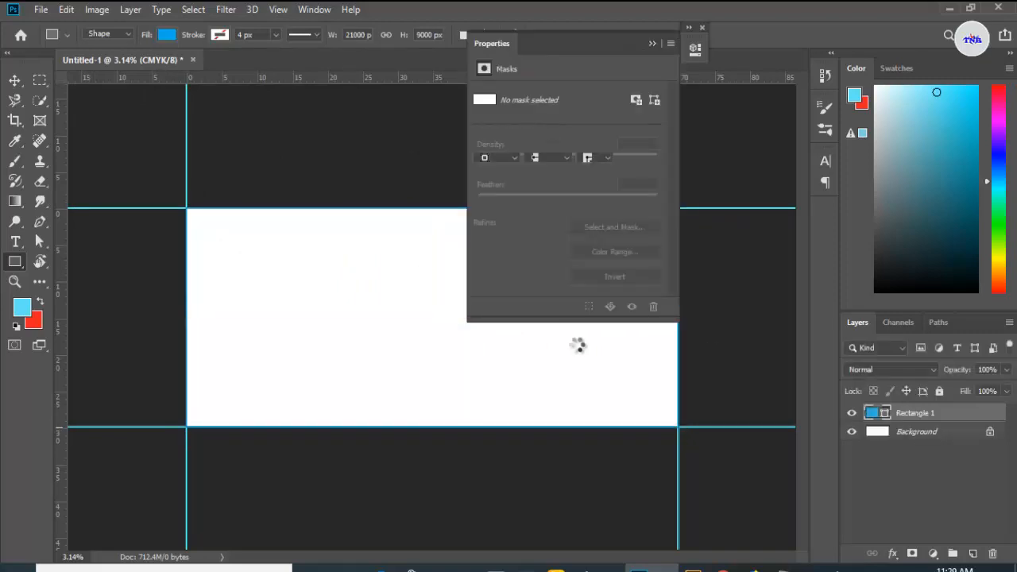
pyautogui.click(651, 44)
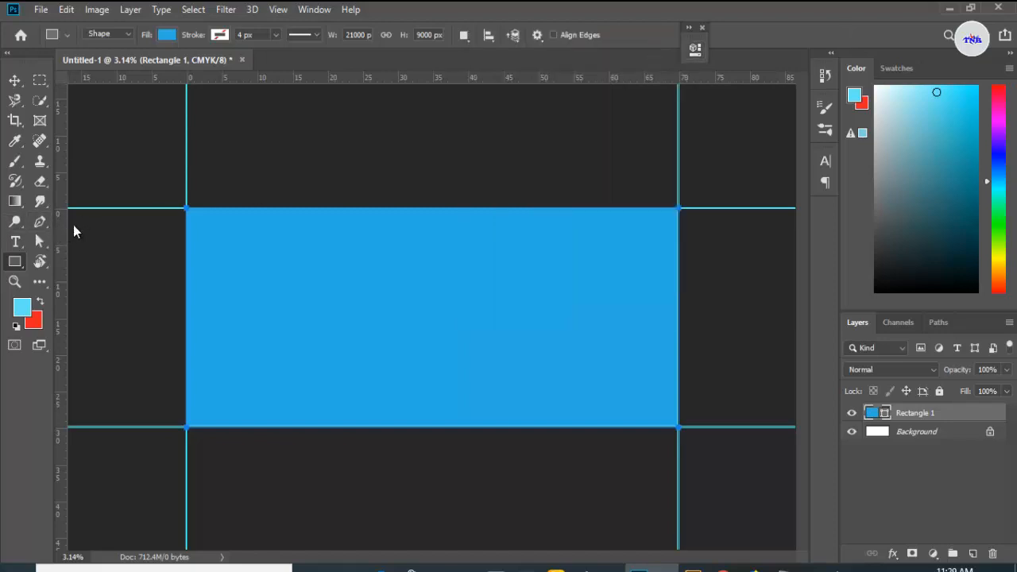
# Step: Add a vertical guide at about 38 inches across the canvas
pyautogui.moveTo(73, 225); pyautogui.dragTo(459, 294)
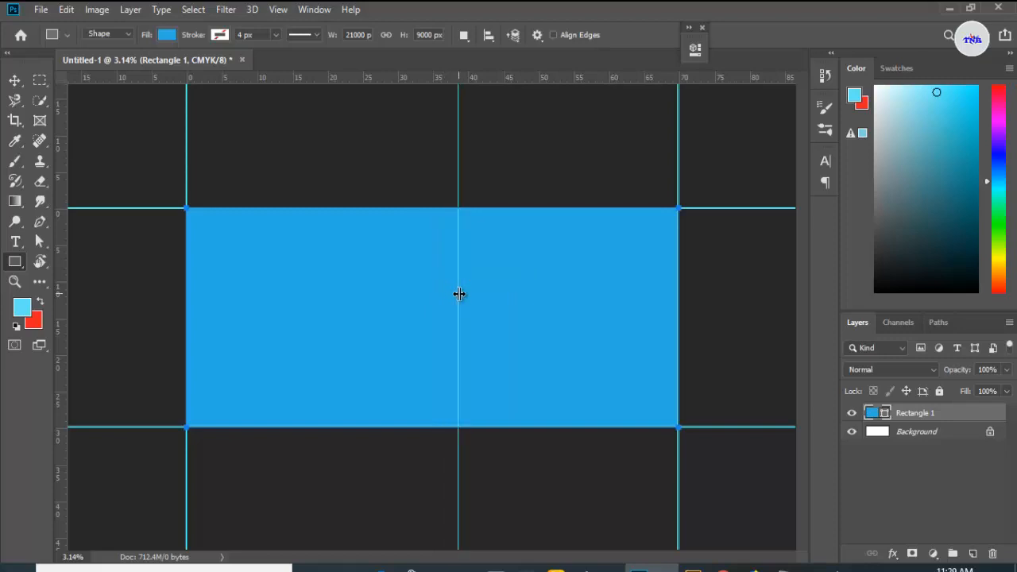
pyautogui.scroll(2, 534, 314)
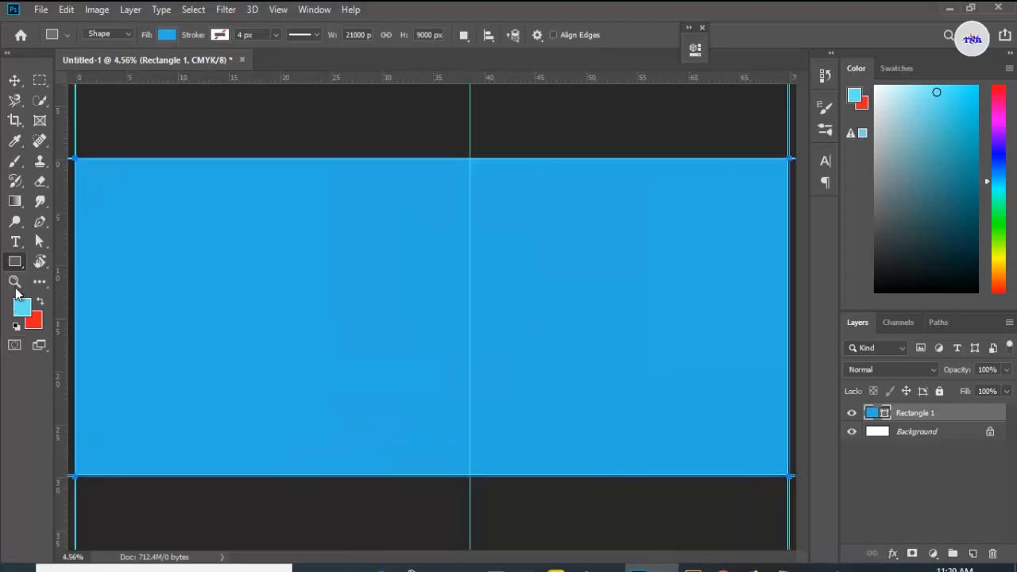
# Step: On a new layer, draw a dark red triangle with the Pen tool from the guide on the bottom edge
pyautogui.click(40, 223)
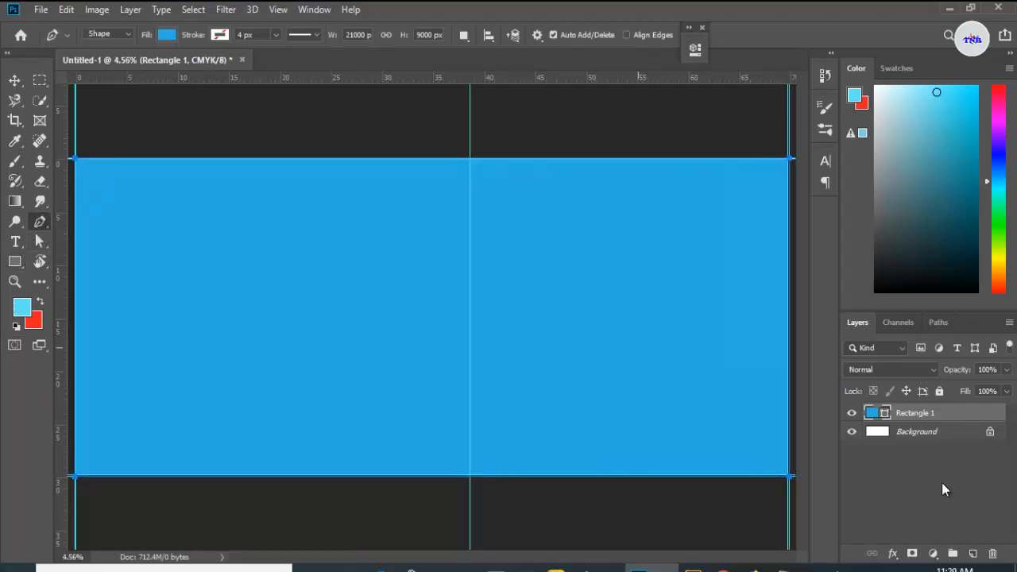
pyautogui.click(972, 554)
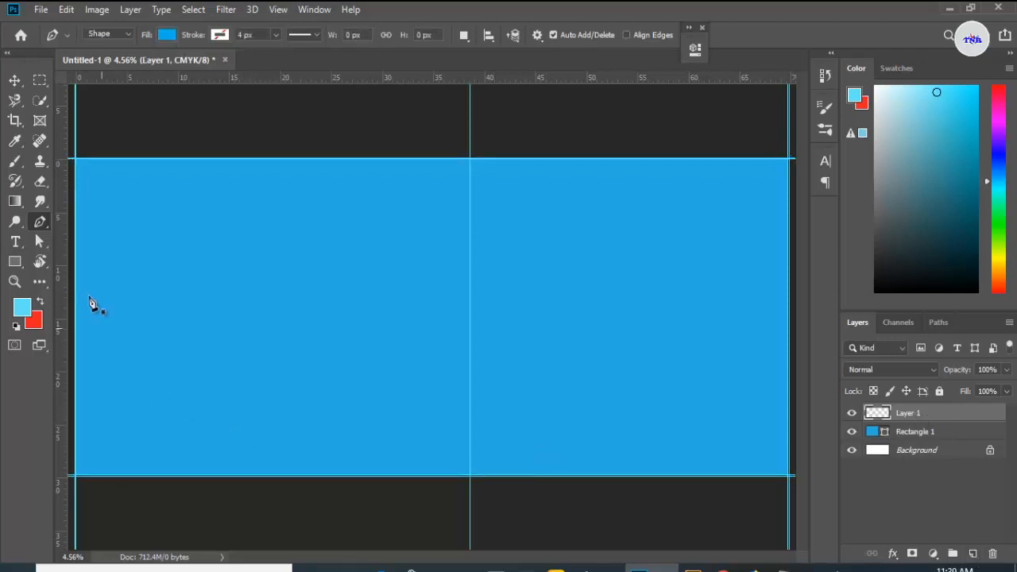
pyautogui.click(168, 35)
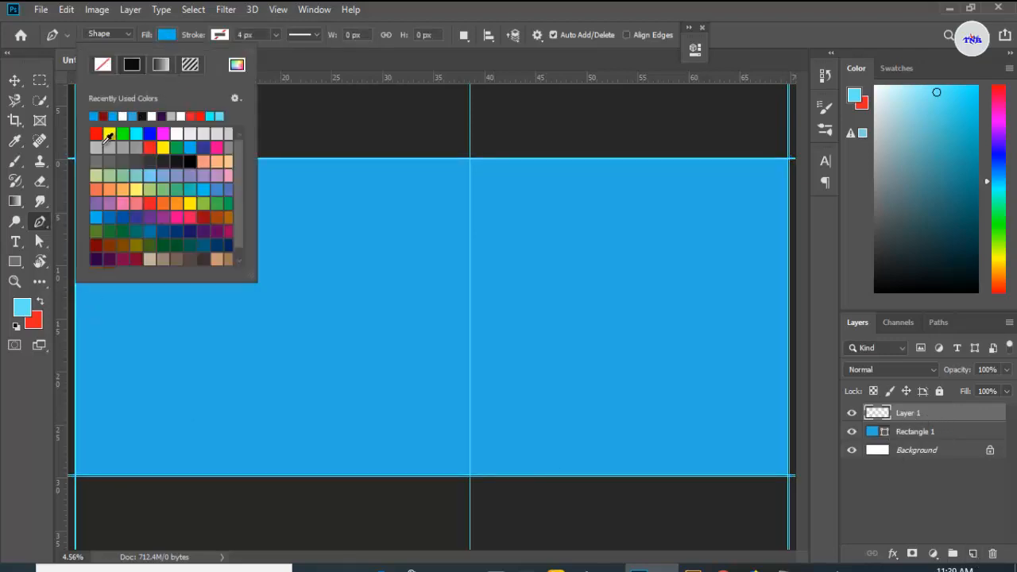
pyautogui.click(104, 116)
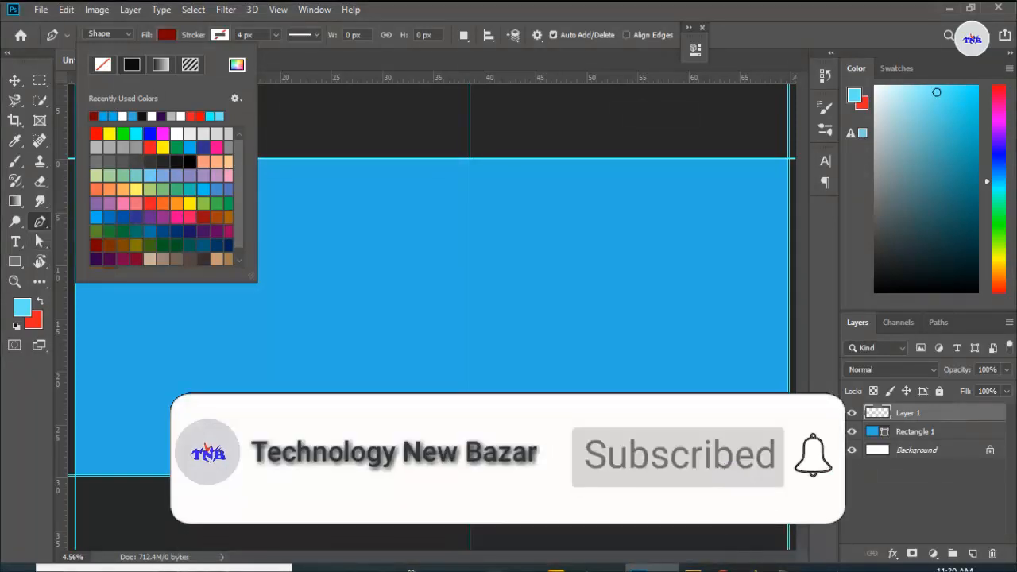
pyautogui.click(469, 475)
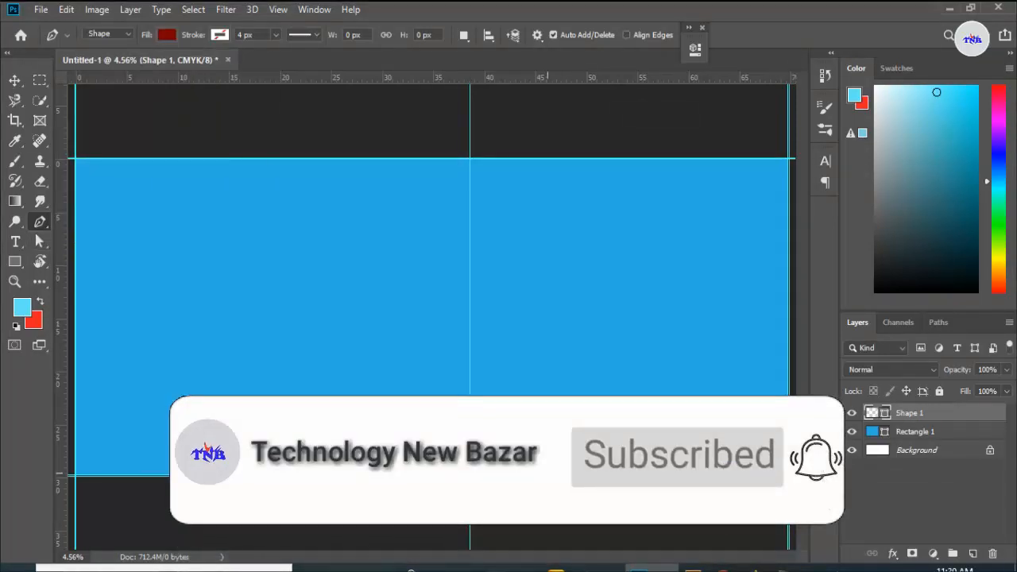
pyautogui.click(559, 477)
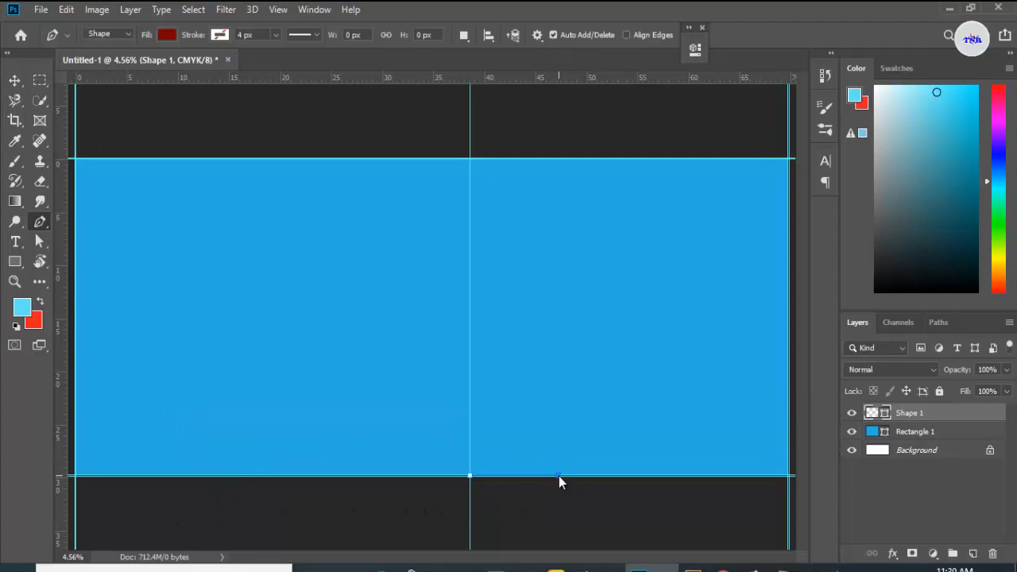
pyautogui.click(549, 344)
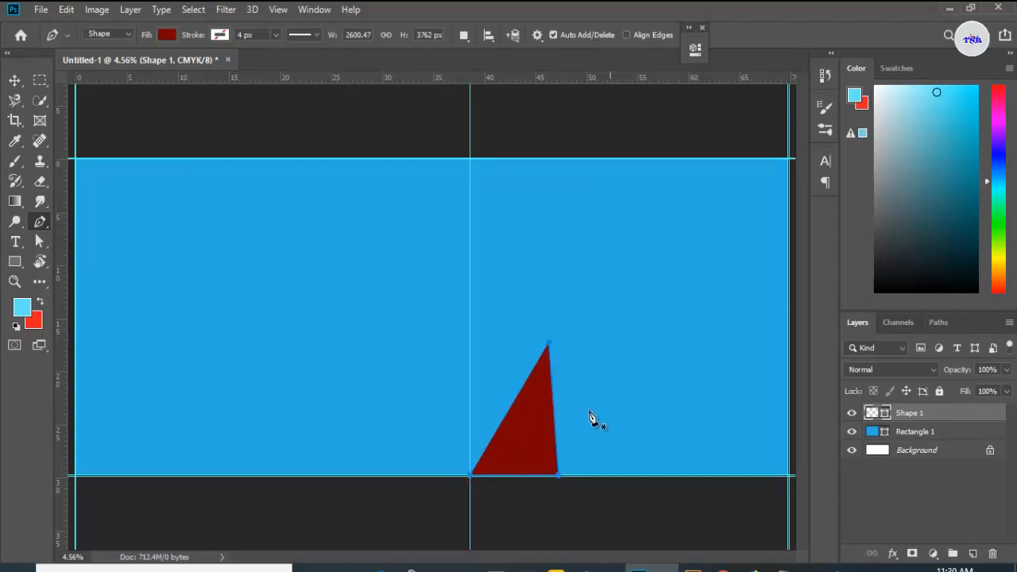
pyautogui.click(973, 553)
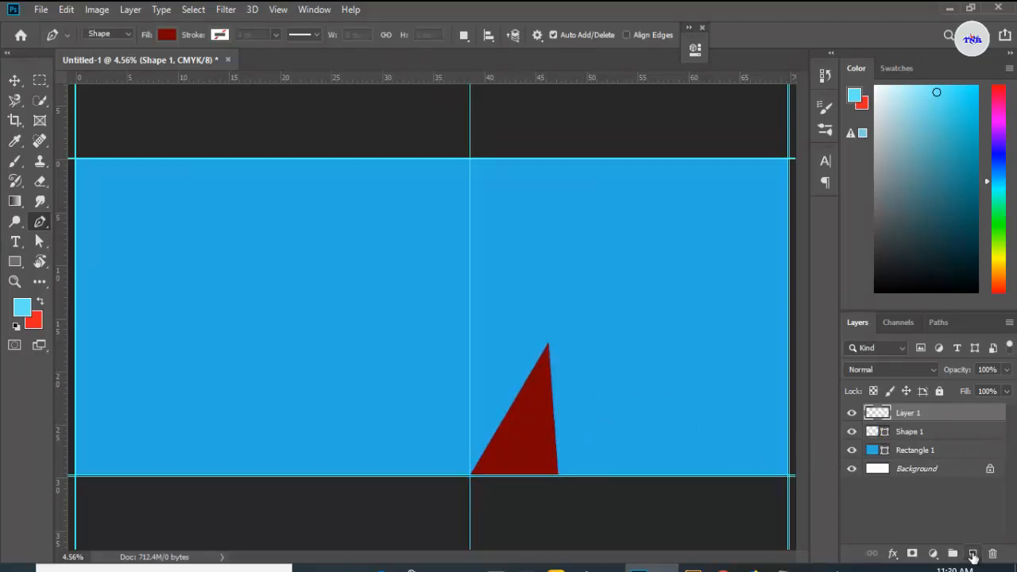
# Step: Draw a second dark red triangle from the first triangle's edge up to the vertical guide
pyautogui.scroll(3, 532, 403)
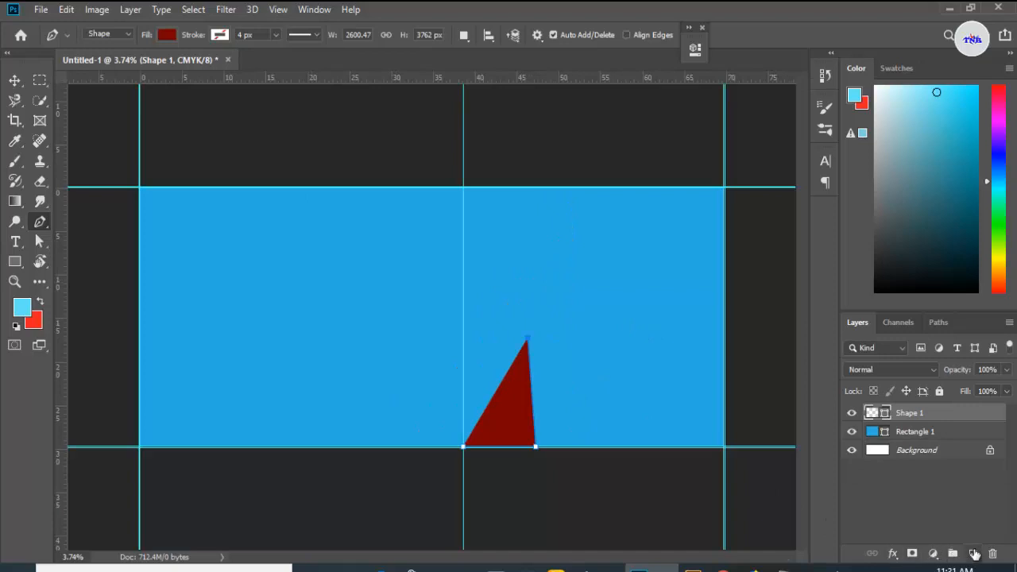
pyautogui.click(972, 554)
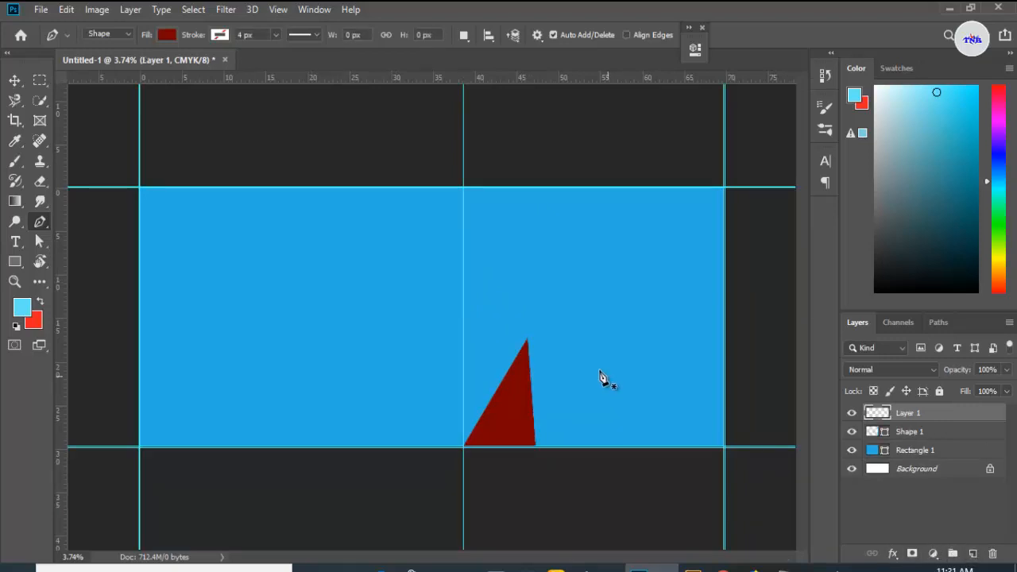
pyautogui.scroll(5, 600, 377)
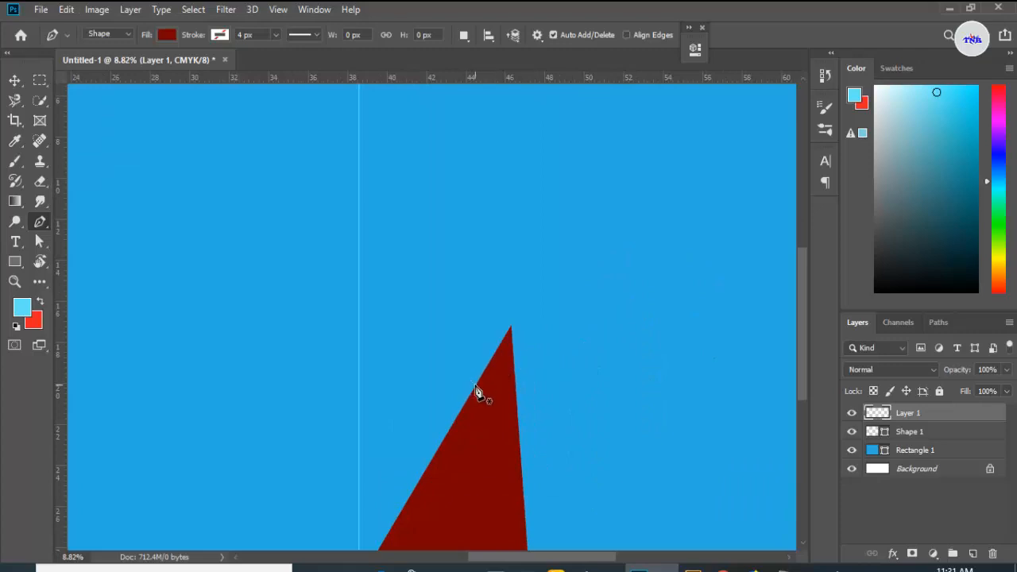
pyautogui.click(474, 387)
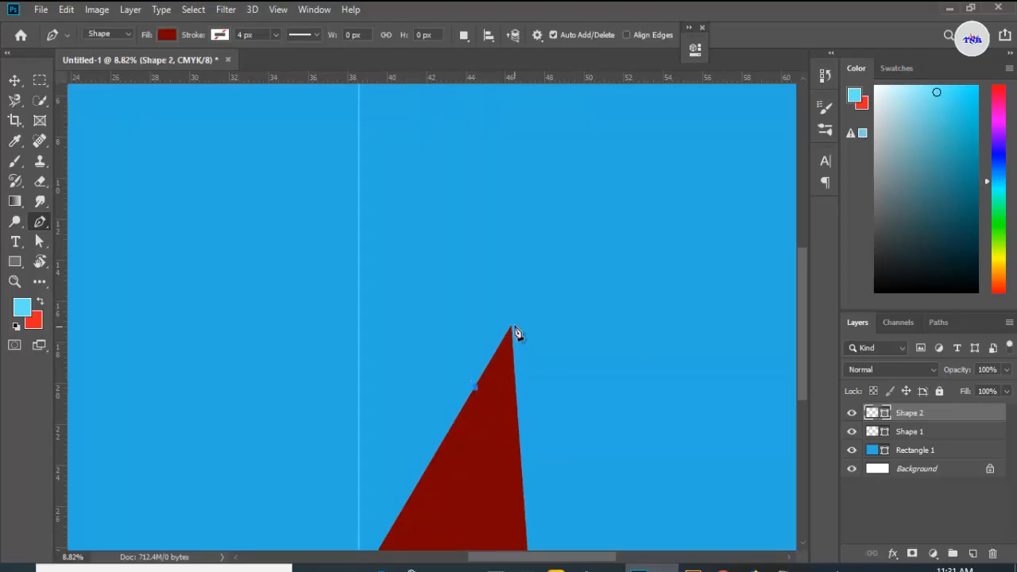
pyautogui.click(511, 327)
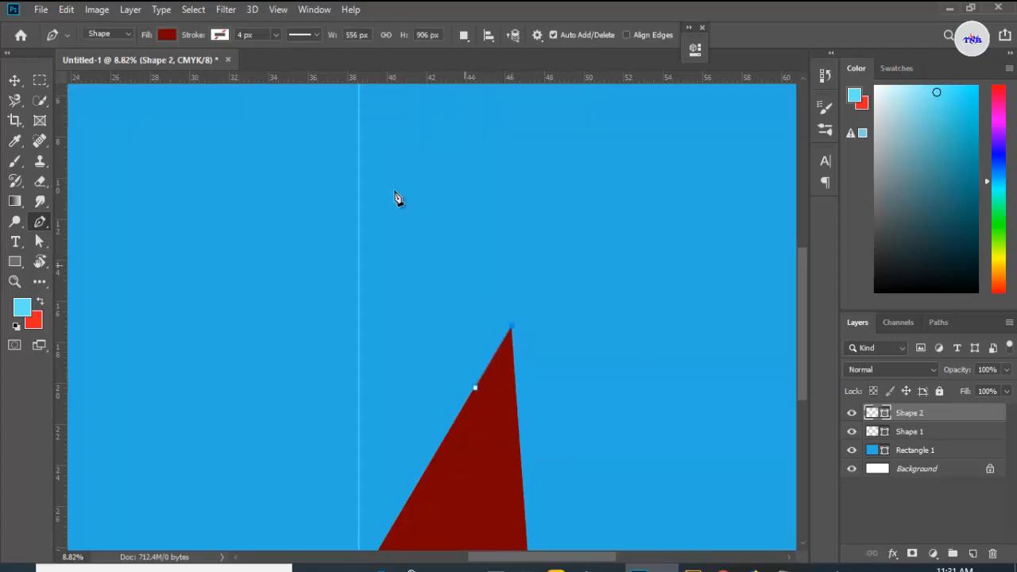
pyautogui.click(350, 136)
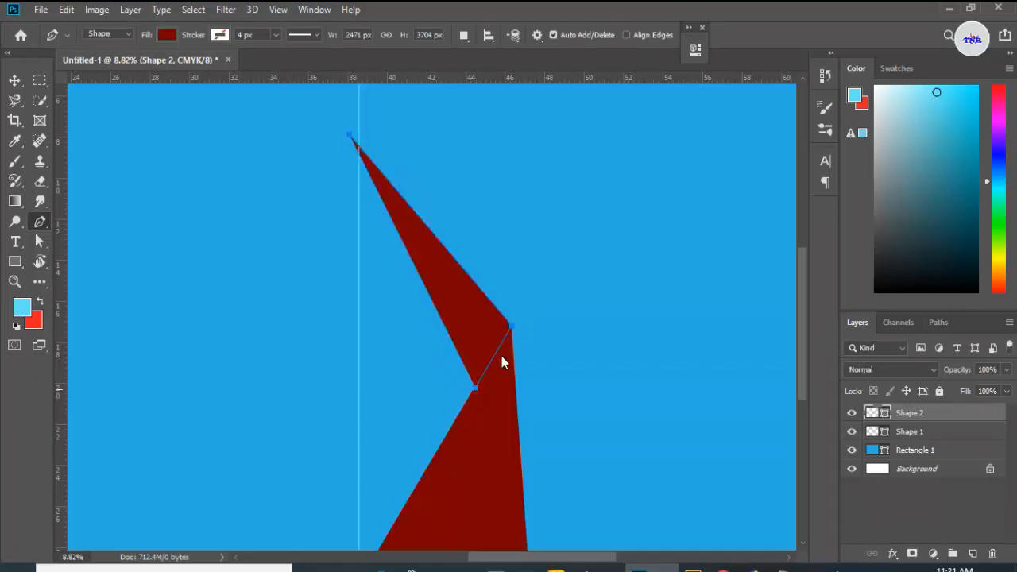
pyautogui.click(972, 552)
# Step: Draw a third dark red shape from the second shape's tip up to the canvas's top edge
pyautogui.scroll(3, 485, 270)
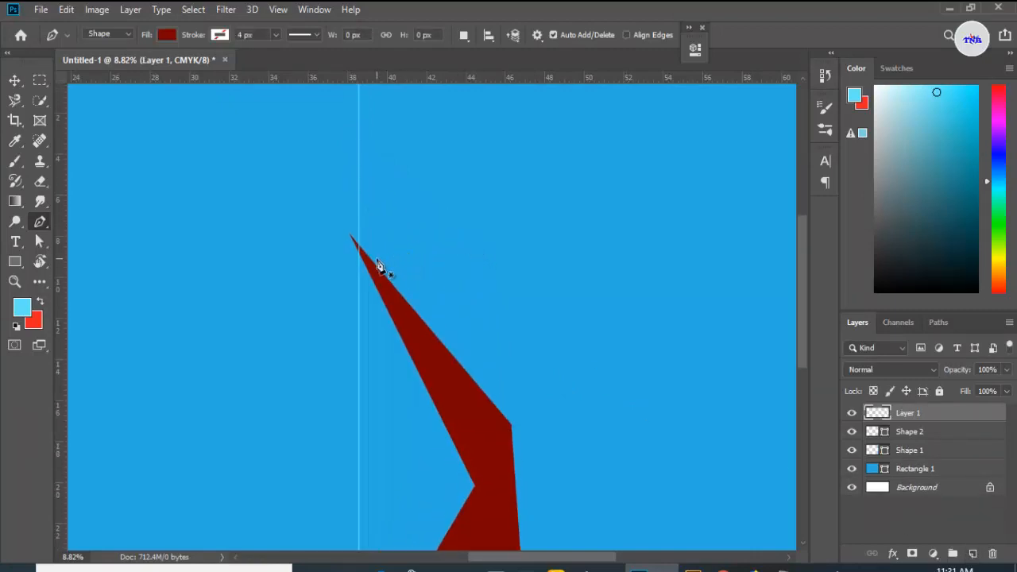
pyautogui.scroll(2, 461, 282)
pyautogui.scroll(1, 453, 270)
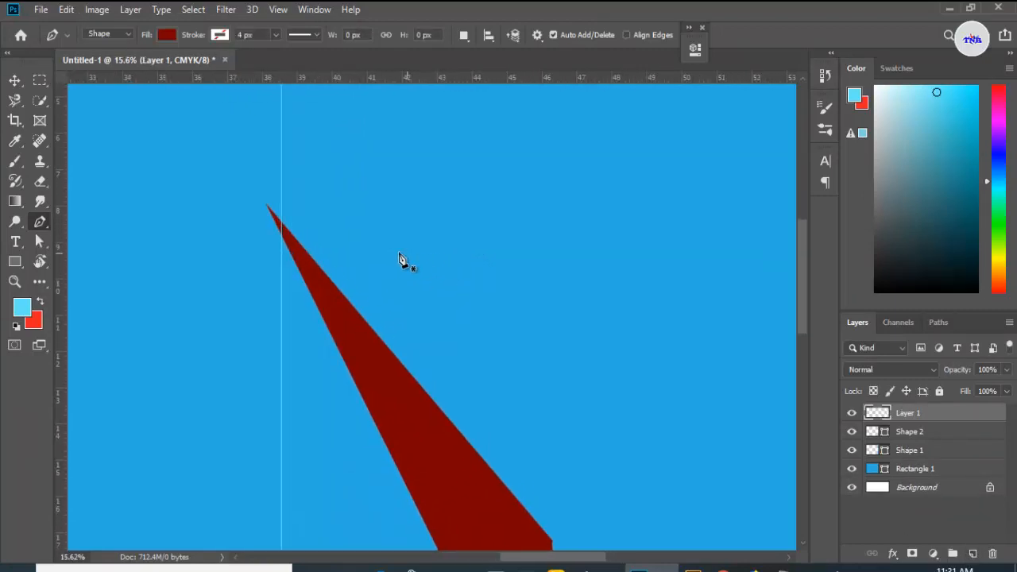
pyautogui.click(314, 262)
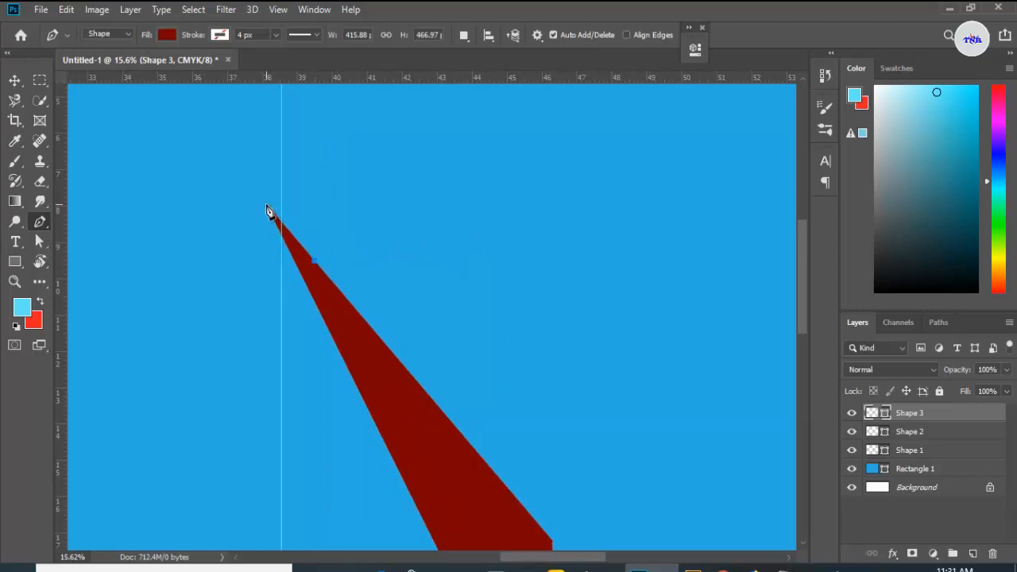
pyautogui.click(267, 211)
pyautogui.scroll(1, 409, 186)
pyautogui.scroll(-2, 404, 193)
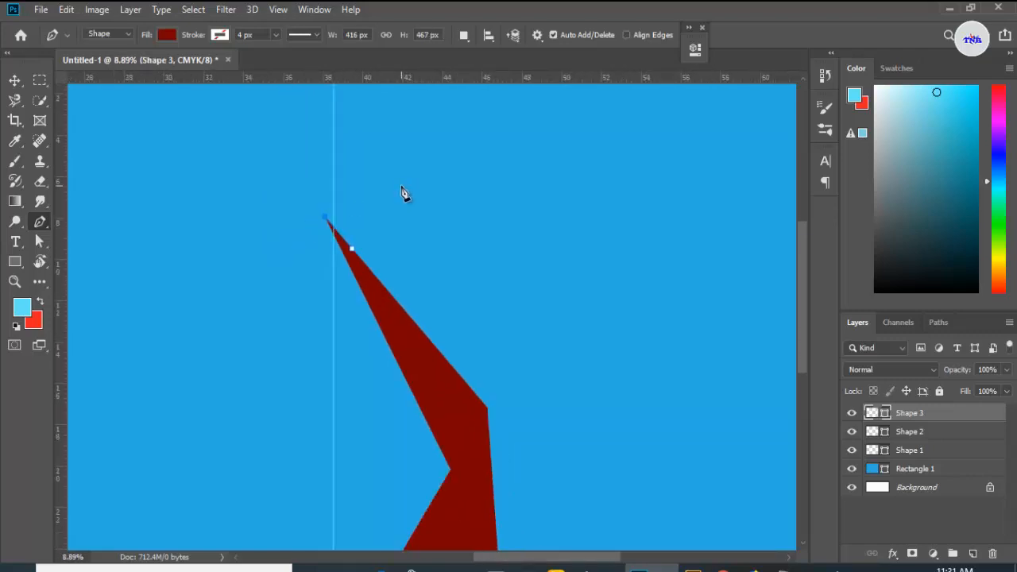
pyautogui.scroll(-2, 403, 193)
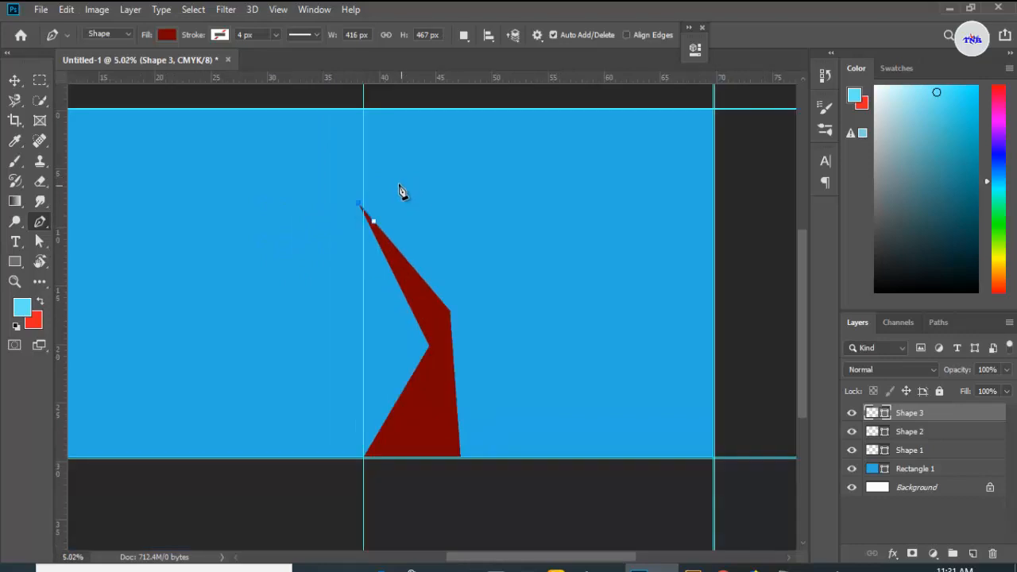
pyautogui.click(371, 108)
pyautogui.click(419, 108)
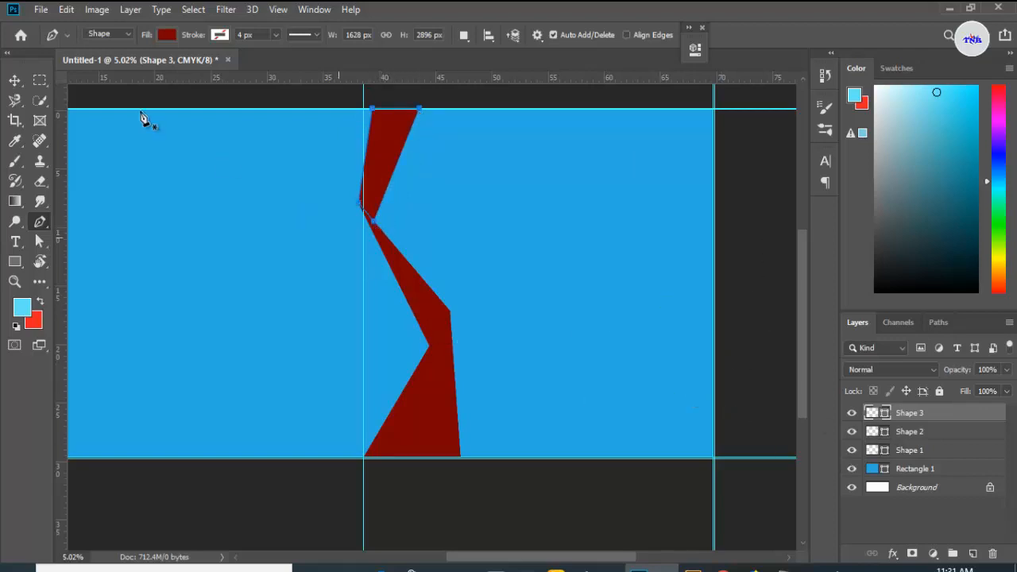
# Step: Recolor the middle ribbon shape to a brighter red, #d40707
pyautogui.click(25, 82)
pyautogui.click(436, 313)
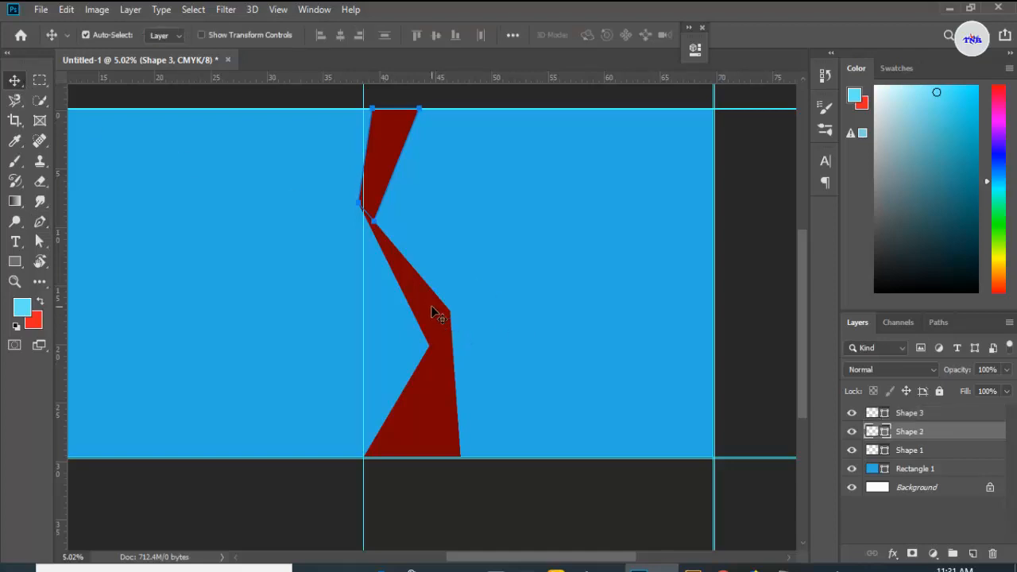
pyautogui.doubleClick(884, 433)
pyautogui.click(799, 112)
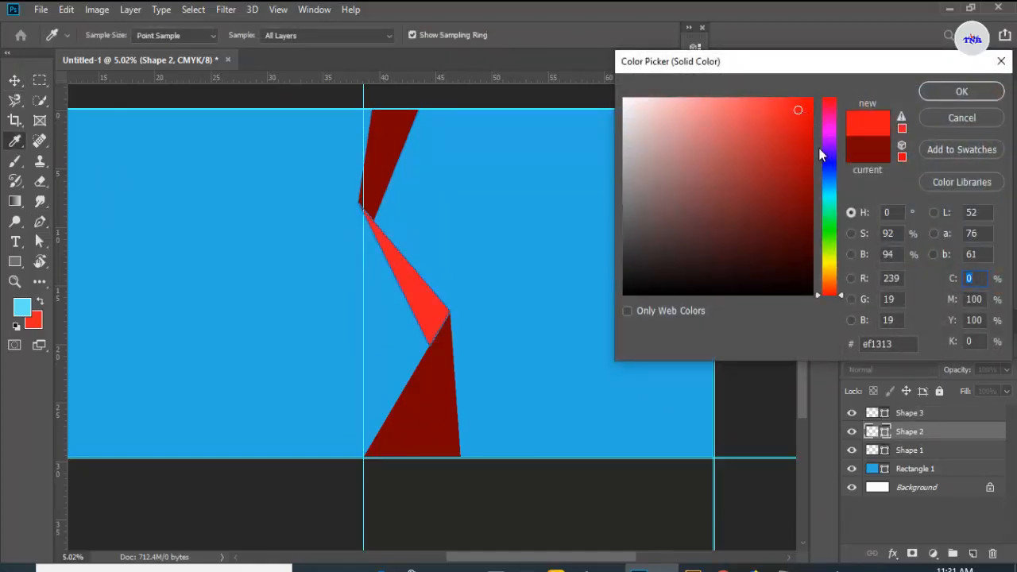
pyautogui.click(805, 201)
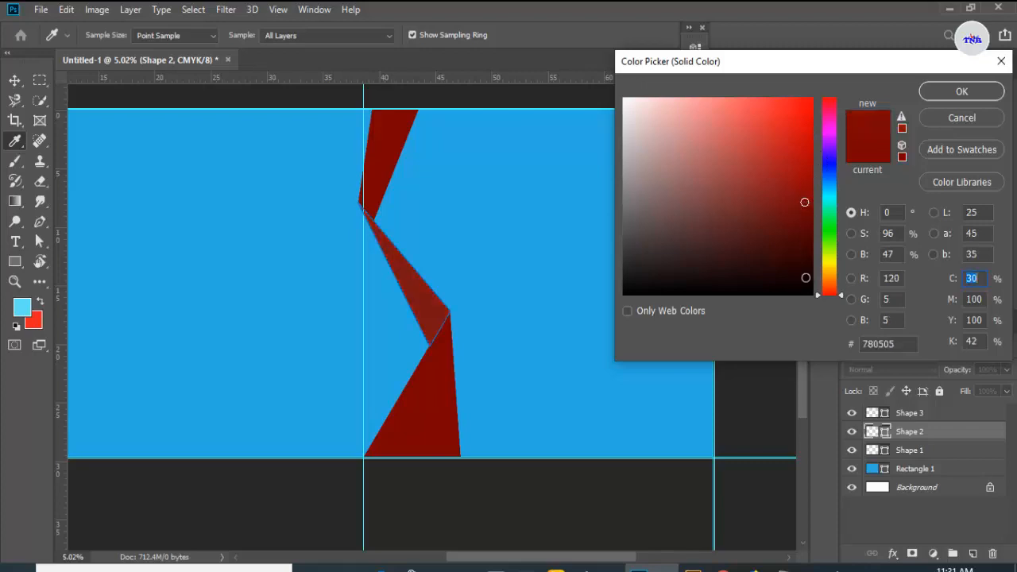
pyautogui.click(805, 277)
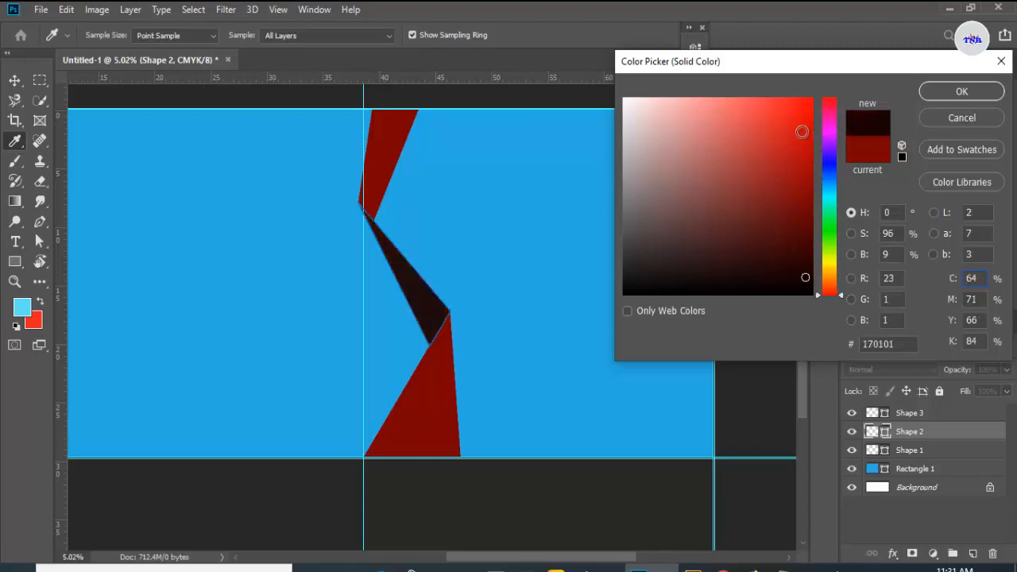
pyautogui.click(806, 189)
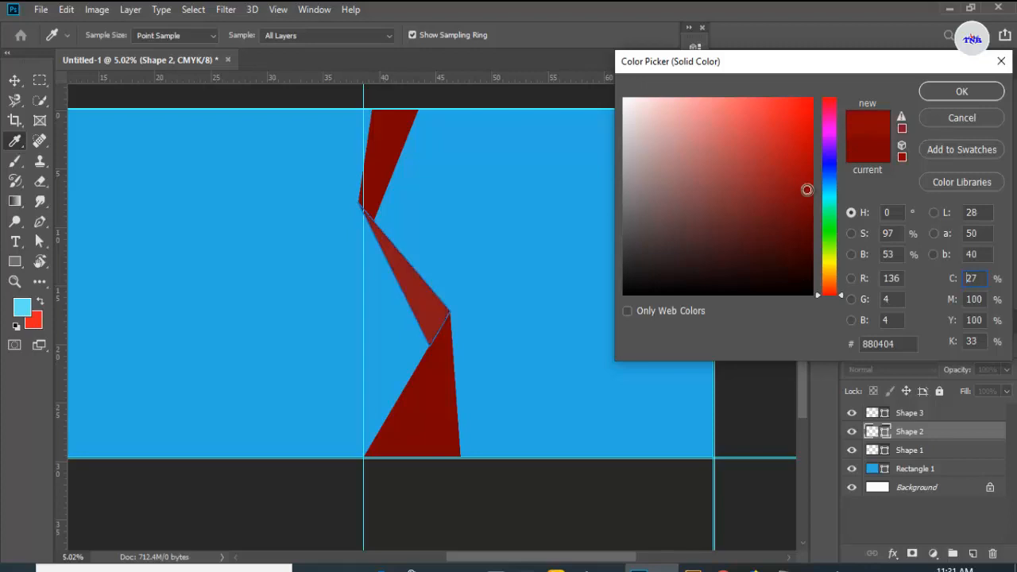
pyautogui.moveTo(807, 185); pyautogui.dragTo(805, 132)
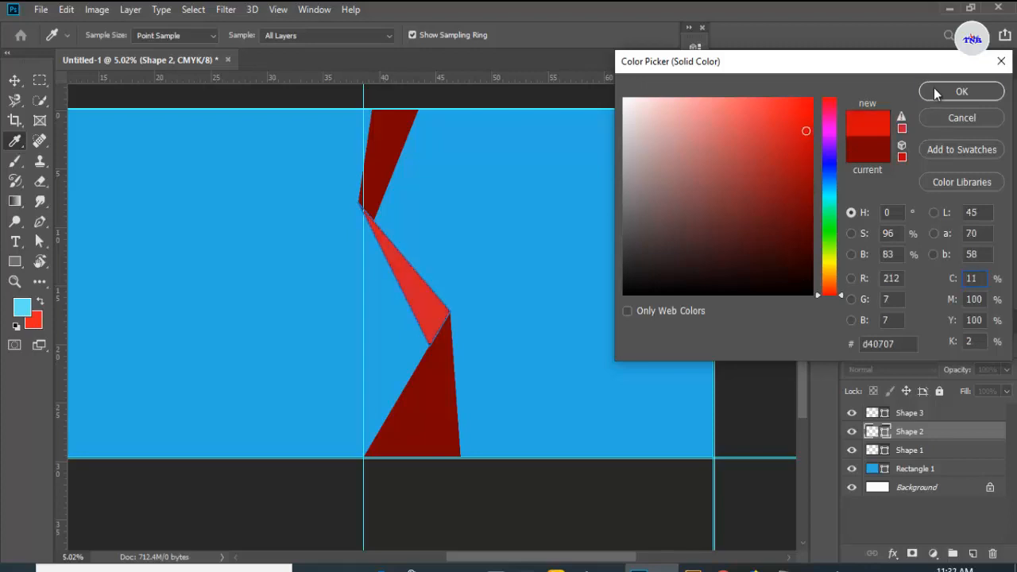
pyautogui.click(935, 94)
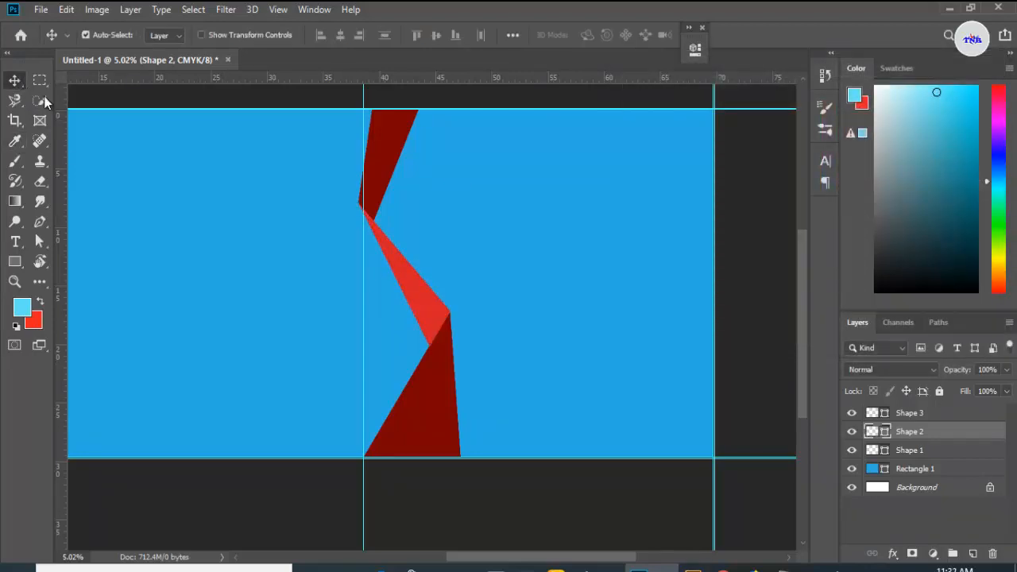
# Step: Place the photo omane pic.jpg, scale it over the banner's right half, and move its layer below the ribbon shapes
pyautogui.scroll(-4, 412, 324)
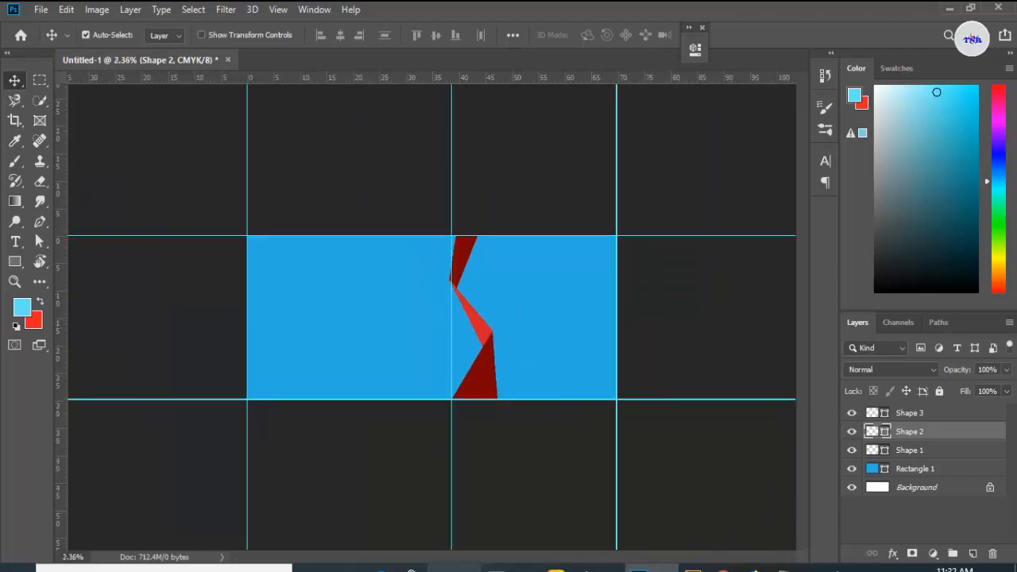
pyautogui.click(453, 565)
pyautogui.moveTo(325, 221); pyautogui.dragTo(537, 291)
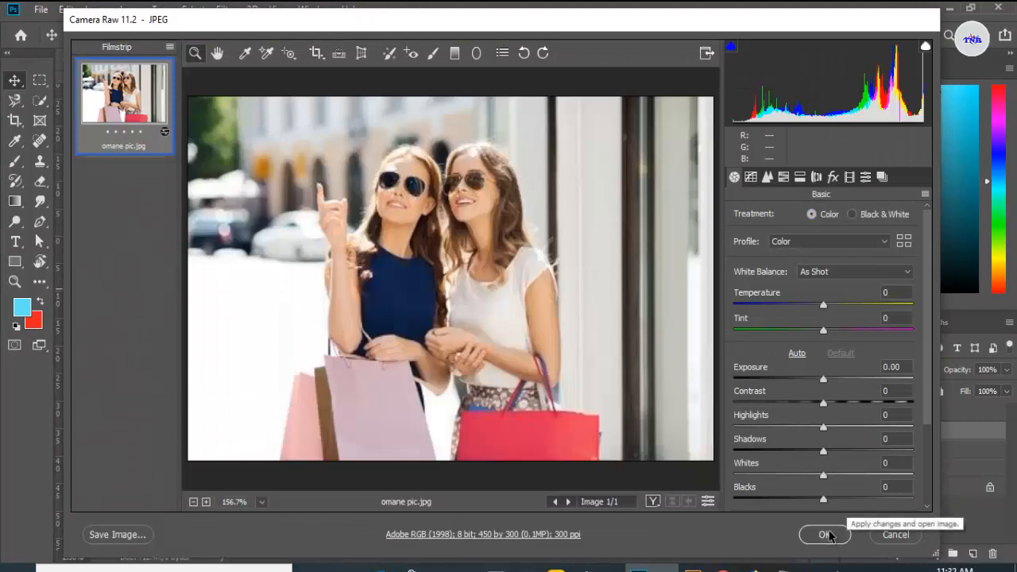
pyautogui.click(830, 531)
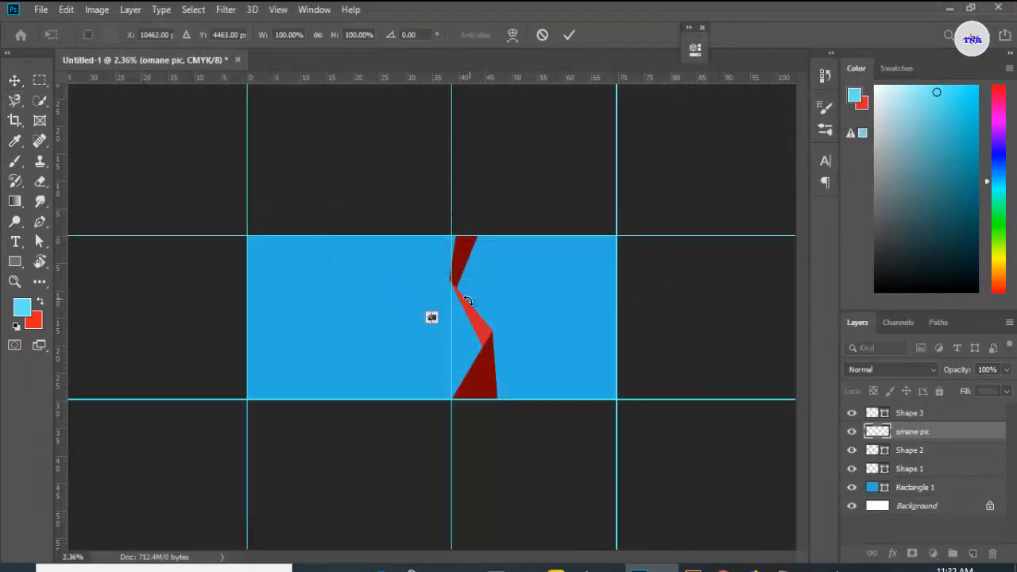
pyautogui.moveTo(431, 318); pyautogui.dragTo(675, 426)
pyautogui.moveTo(601, 349); pyautogui.dragTo(583, 337)
pyautogui.click(570, 36)
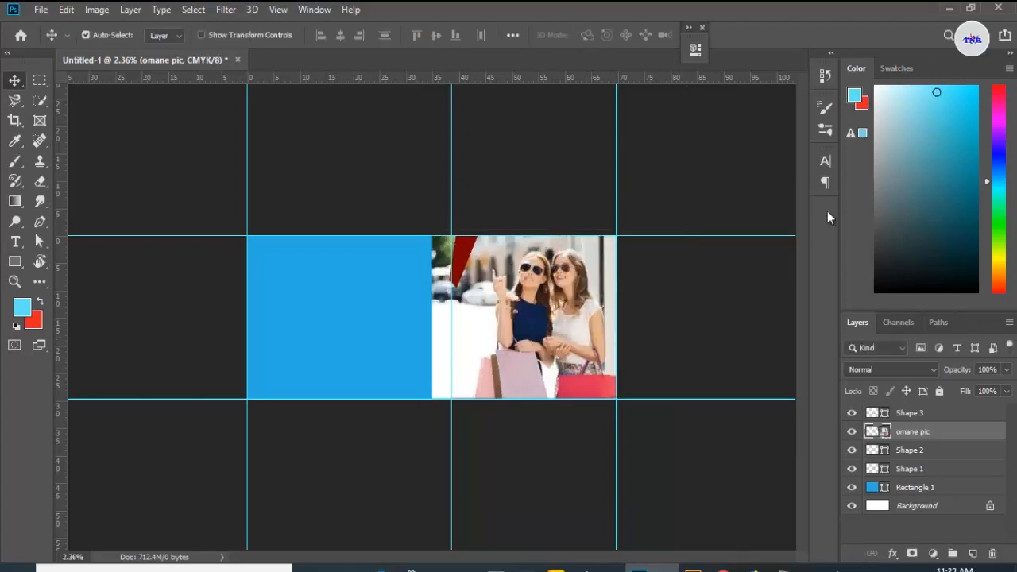
pyautogui.moveTo(948, 436); pyautogui.dragTo(951, 480)
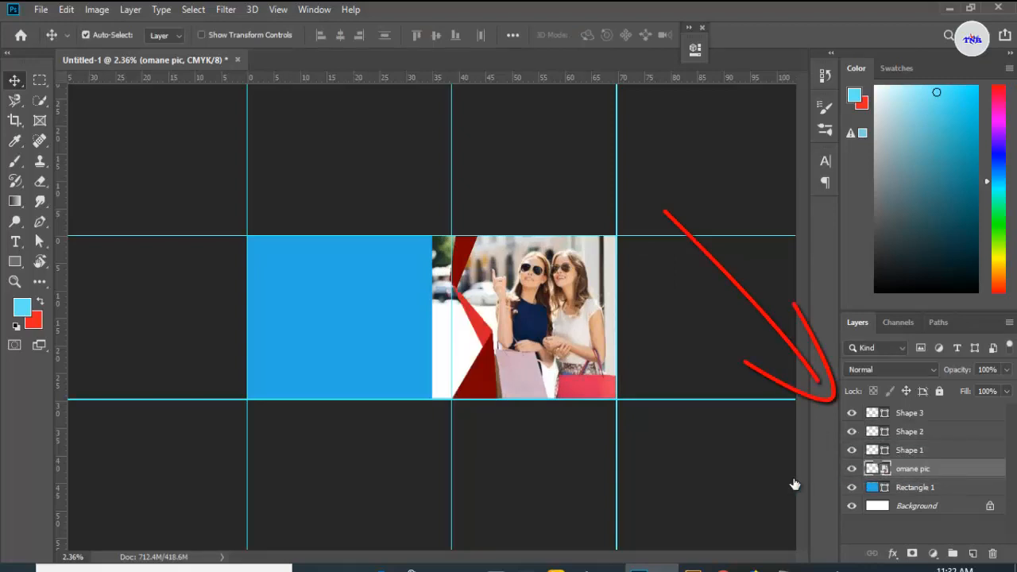
# Step: Rasterize the photo and erase its part left of the vertical guide with a 1600 px Eraser brush
pyautogui.hotkey('ctrl', '+')
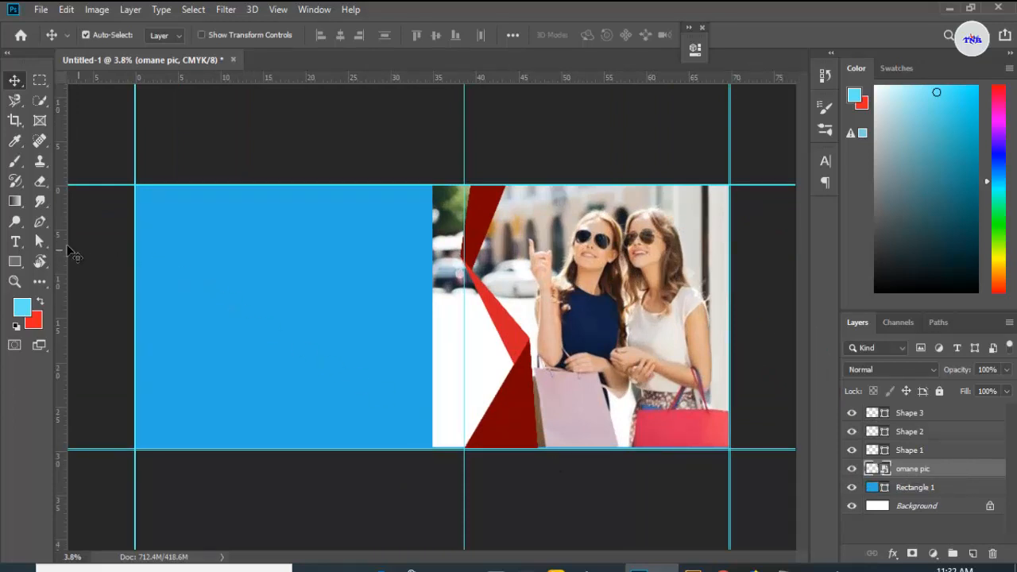
pyautogui.click(39, 181)
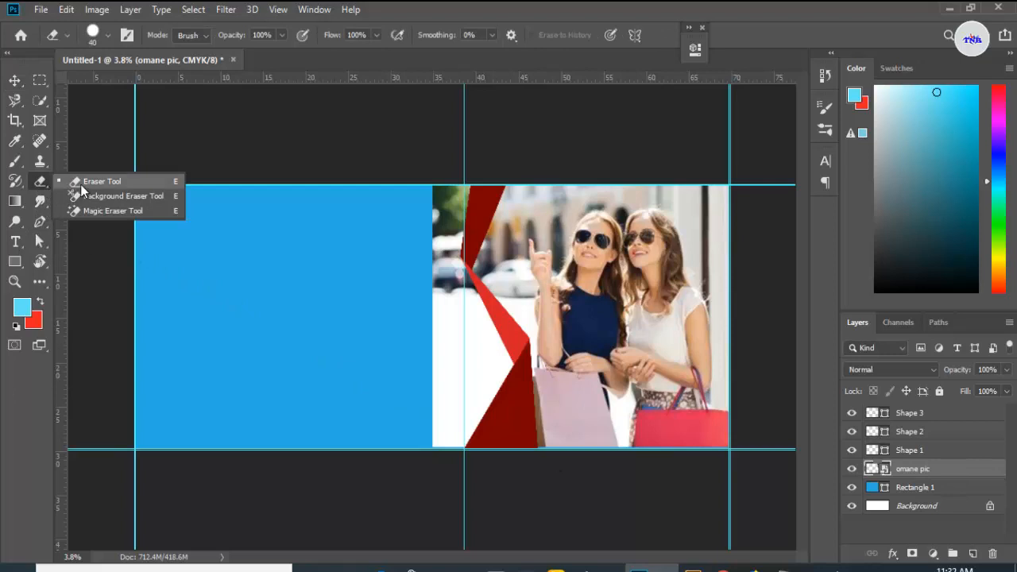
pyautogui.click(80, 185)
pyautogui.click(385, 283)
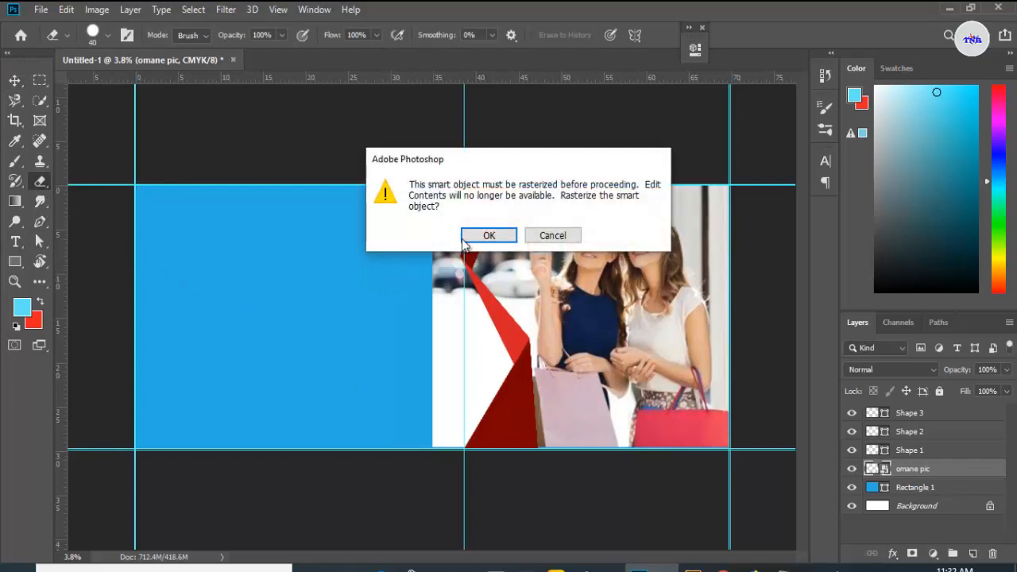
pyautogui.click(474, 240)
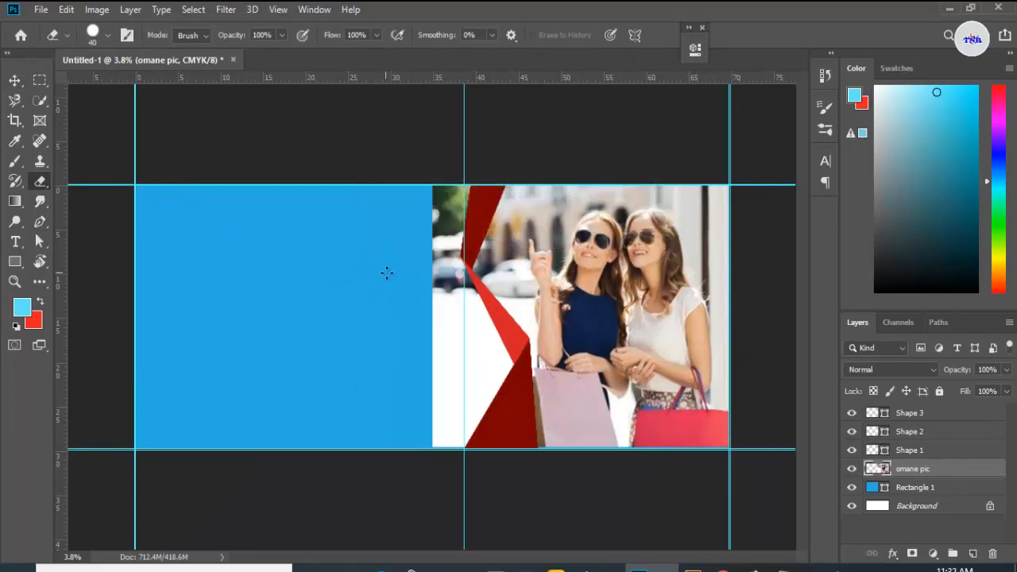
pyautogui.press(']')
pyautogui.press(']')
pyautogui.press(']')
pyautogui.press(']')
pyautogui.press(']')
pyautogui.press(']')
pyautogui.press(']')
pyautogui.press(']')
pyautogui.press(']')
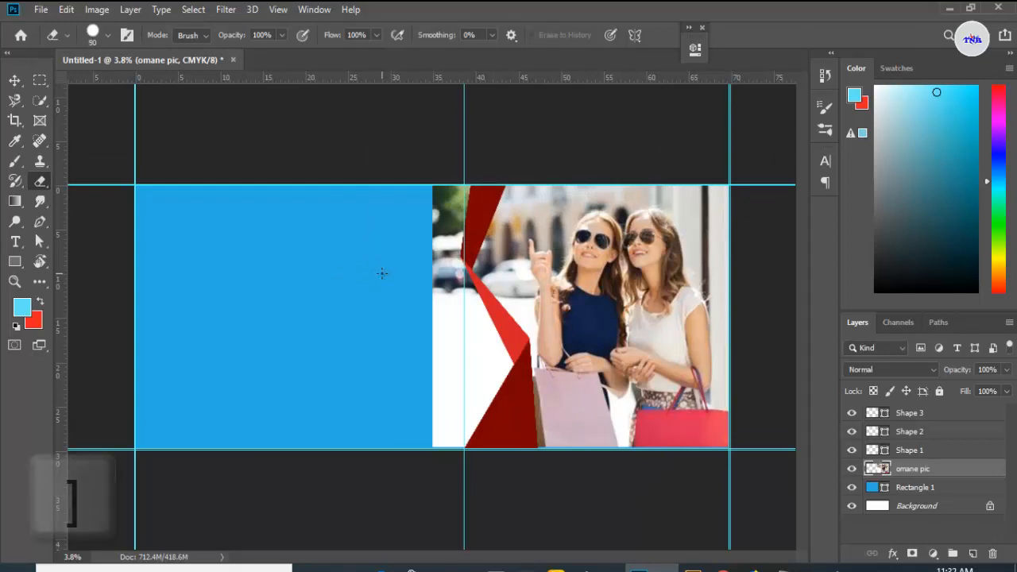
pyautogui.press(']')
pyautogui.press(']')
pyautogui.press(']')
pyautogui.press(']')
pyautogui.press(']')
pyautogui.press(']')
pyautogui.press(']')
pyautogui.press(']')
pyautogui.press(']')
pyautogui.press(']')
pyautogui.press(']')
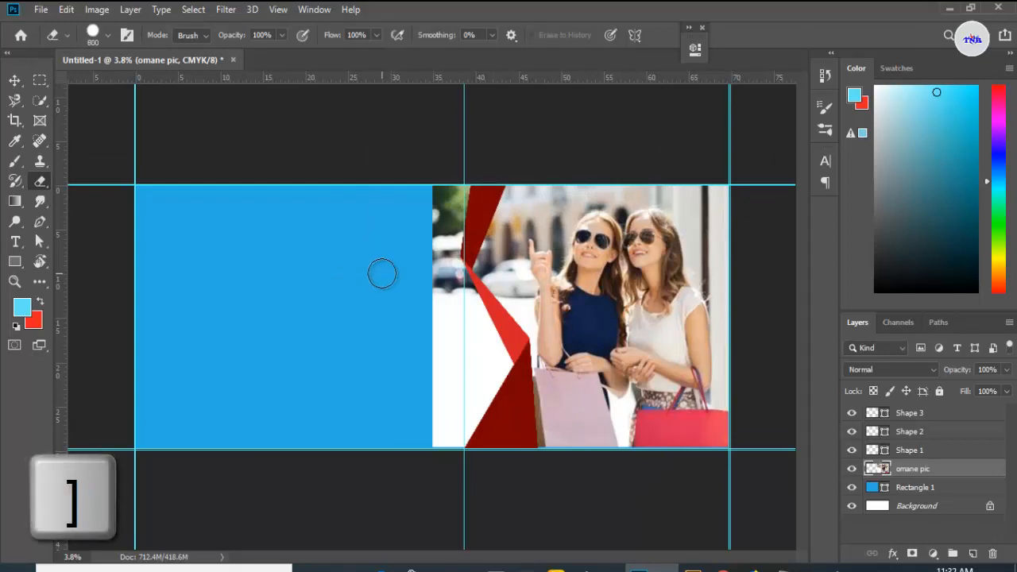
pyautogui.moveTo(408, 236)
pyautogui.mouseDown()
pyautogui.moveTo(445, 195)
pyautogui.moveTo(451, 247)
pyautogui.moveTo(461, 190)
pyautogui.moveTo(456, 294)
pyautogui.moveTo(501, 359)
pyautogui.moveTo(459, 441)
pyautogui.moveTo(444, 423)
pyautogui.moveTo(430, 301)
pyautogui.moveTo(473, 391)
pyautogui.moveTo(461, 354)
pyautogui.mouseUp()
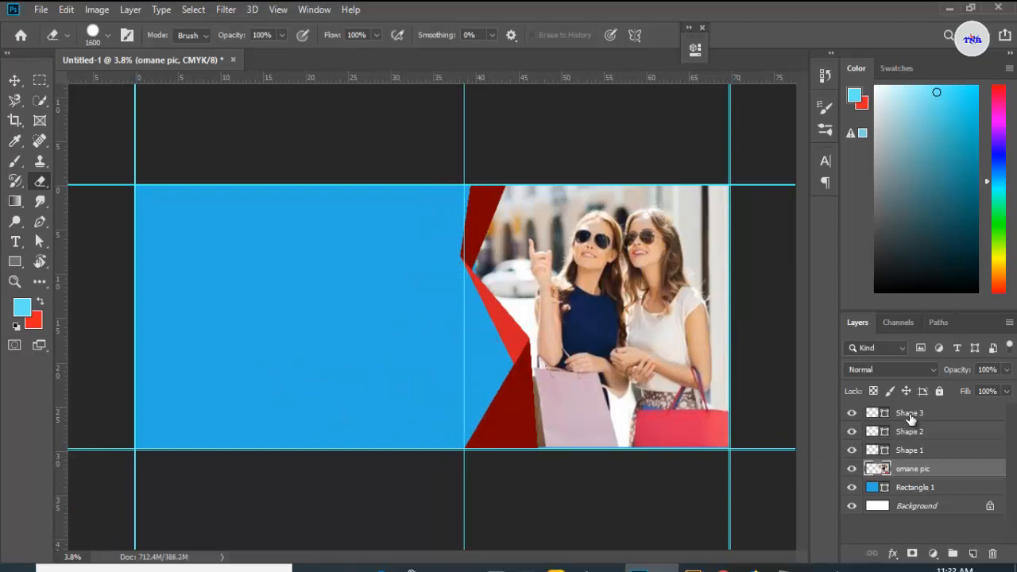
# Step: On a new top layer, draw a dark red triangle with the Pen tool along the top edge near the right guide
pyautogui.click(911, 415)
pyautogui.click(972, 553)
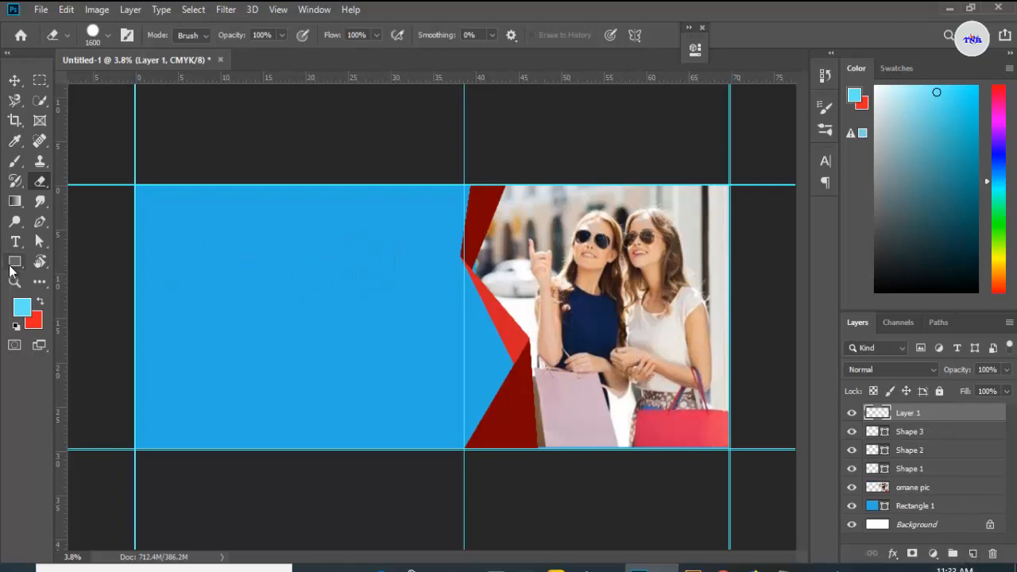
pyautogui.click(37, 225)
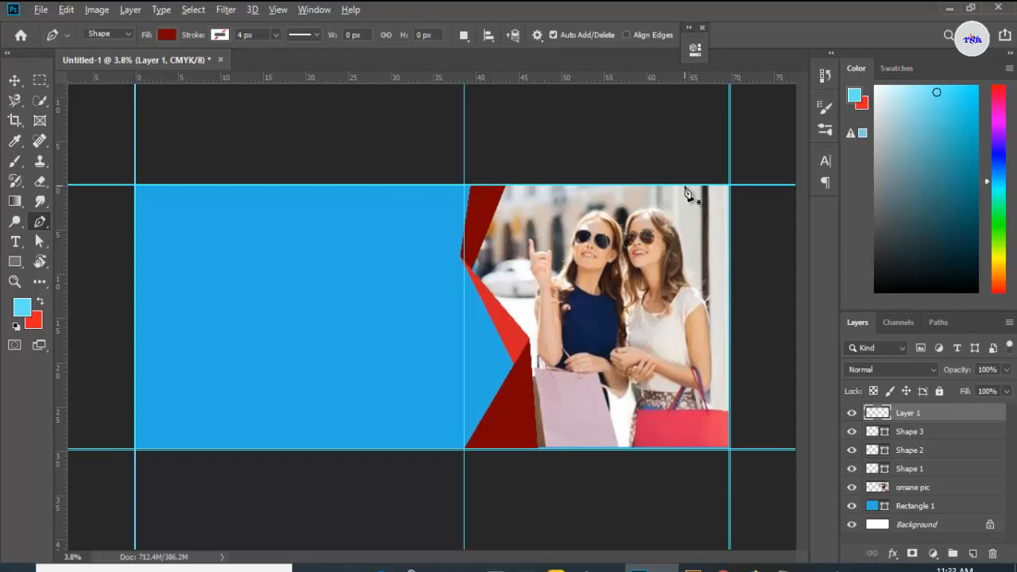
pyautogui.scroll(3, 688, 194)
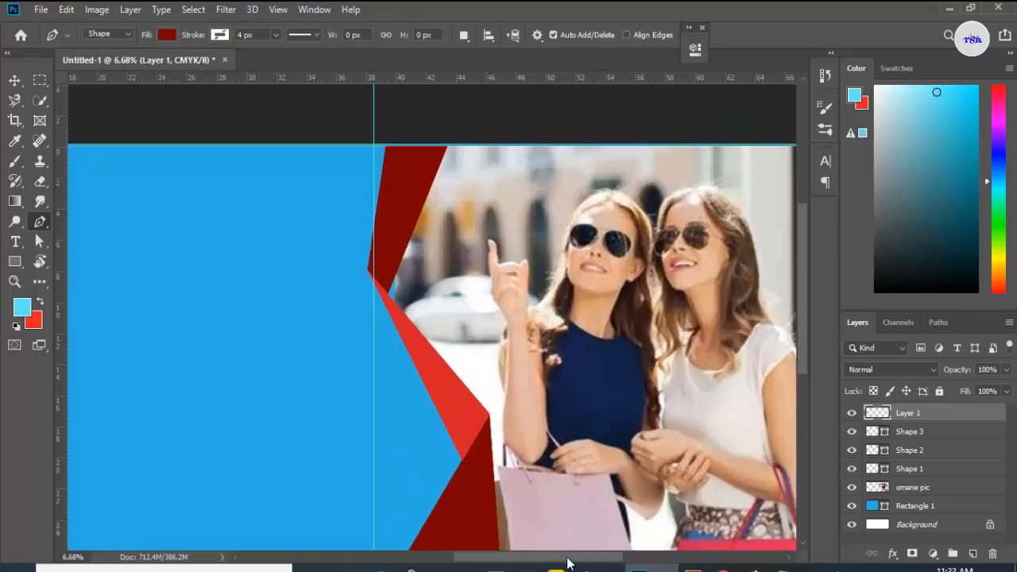
pyautogui.moveTo(567, 562); pyautogui.dragTo(599, 563)
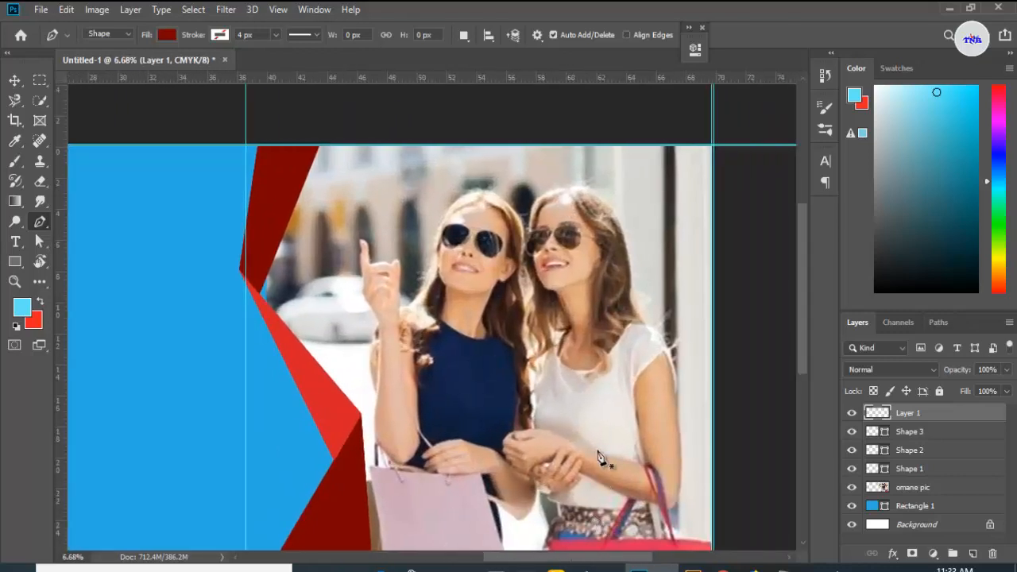
pyautogui.click(618, 146)
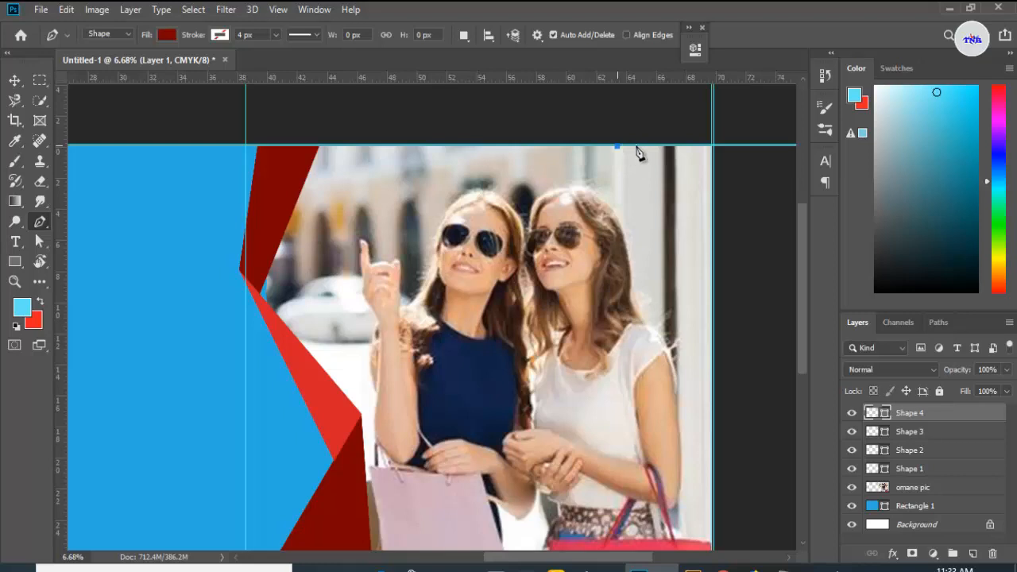
pyautogui.click(679, 145)
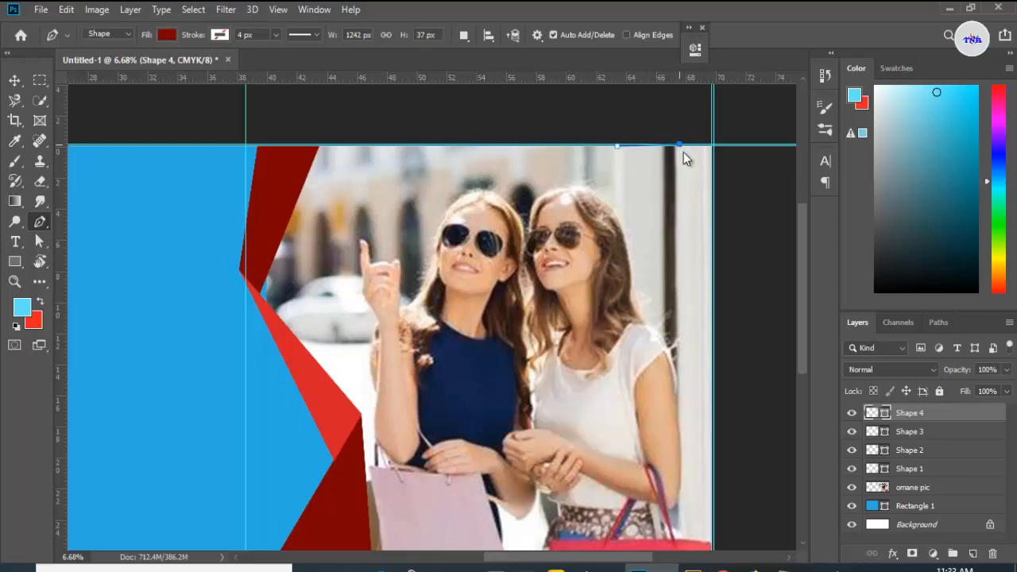
pyautogui.click(685, 208)
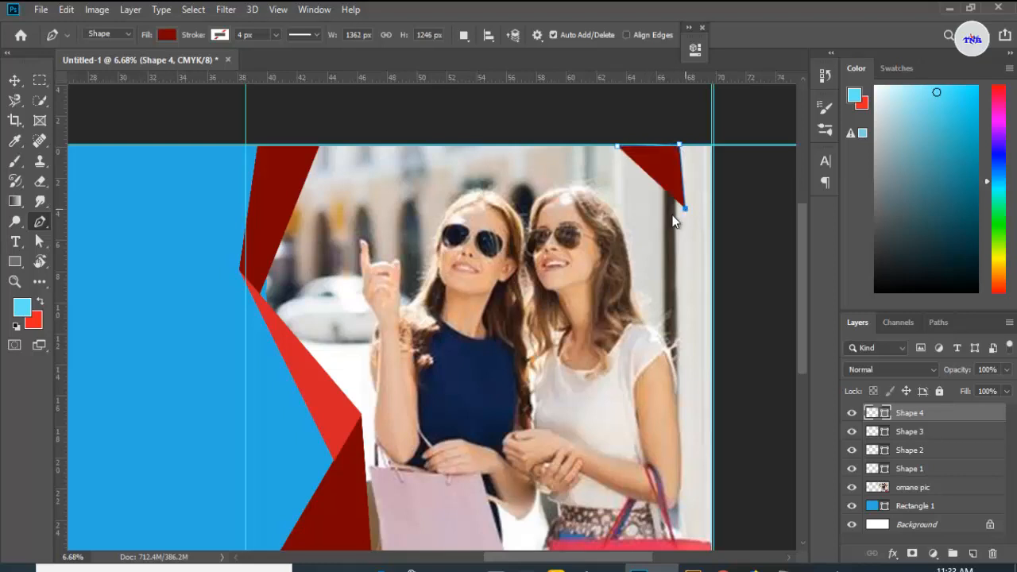
pyautogui.click(619, 150)
# Step: On another new layer, draw a triangle from that triangle's lower tip down toward the photo's centre
pyautogui.click(970, 554)
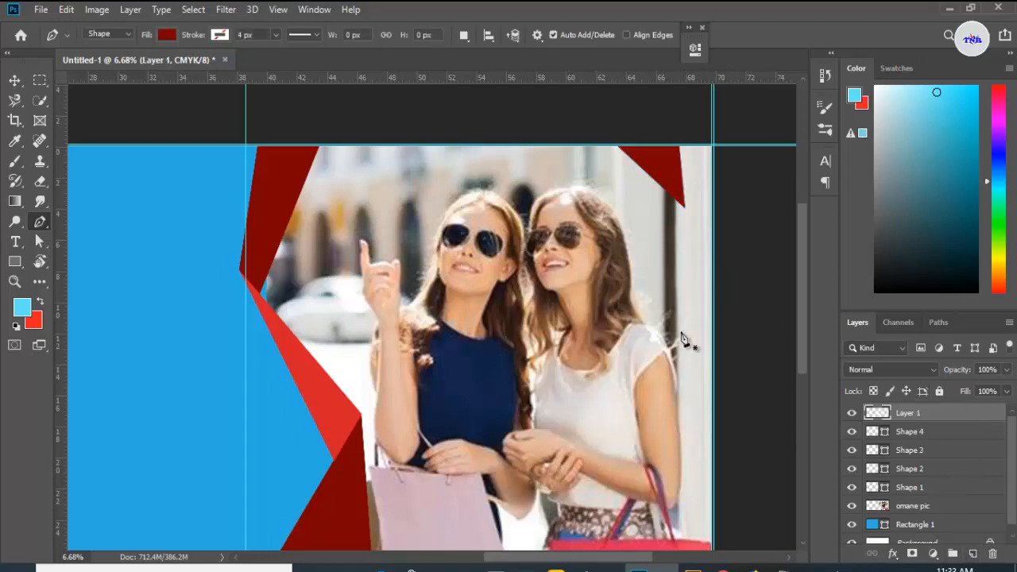
pyautogui.scroll(3, 694, 274)
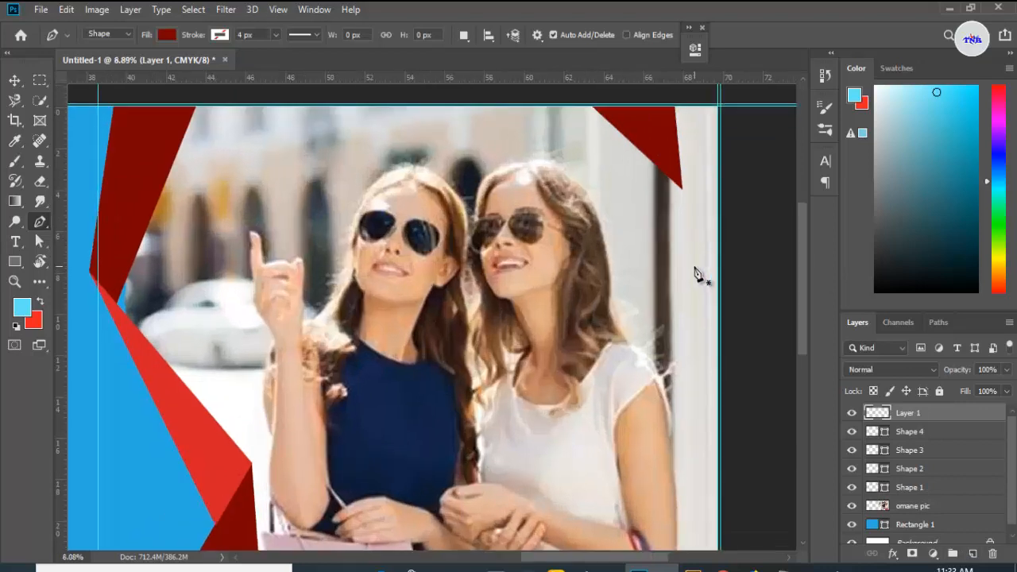
pyautogui.click(675, 141)
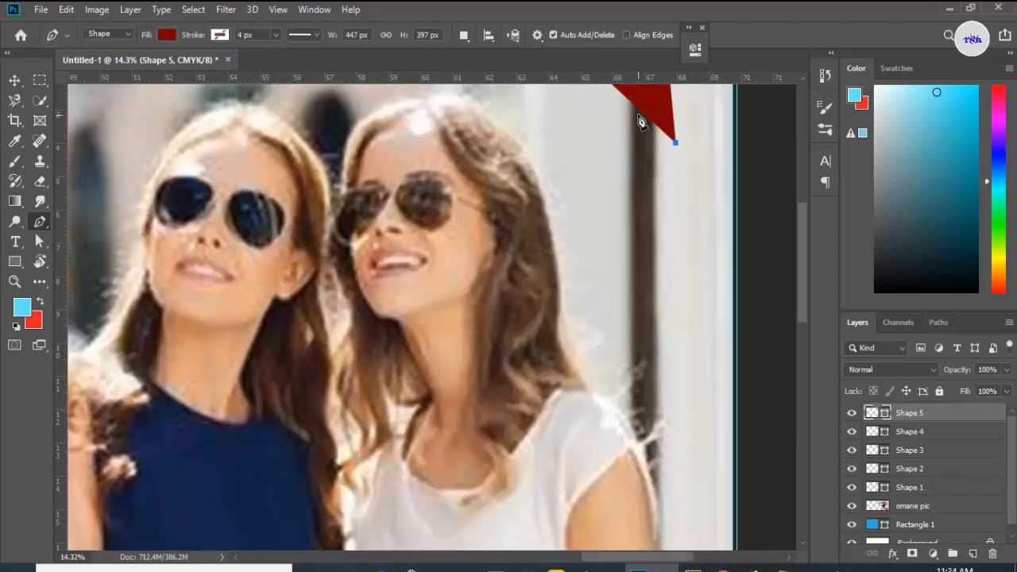
pyautogui.click(636, 108)
pyautogui.click(572, 194)
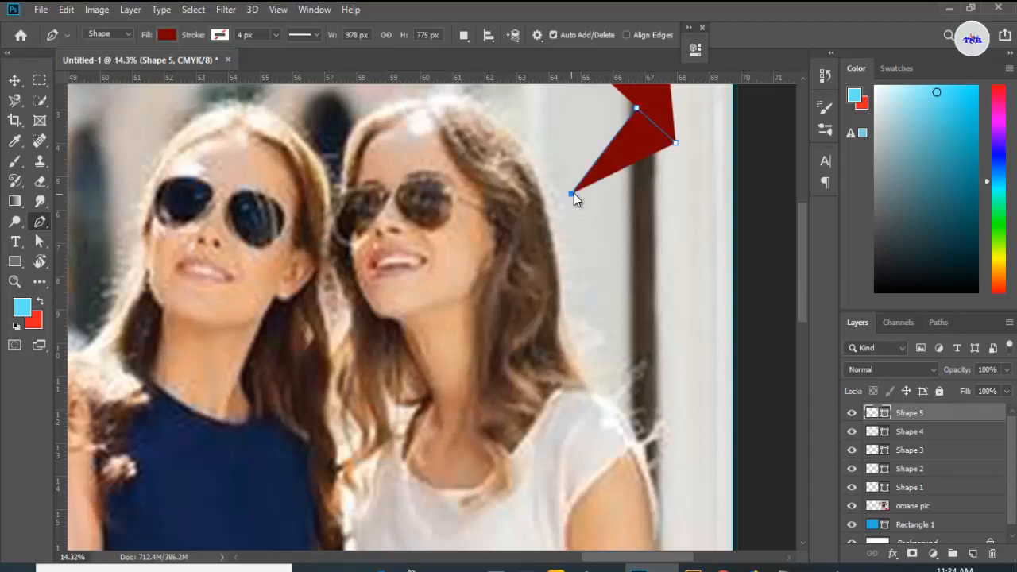
pyautogui.click(674, 142)
# Step: Set the new triangle's fill colour to bright red #db0f0f
pyautogui.doubleClick(885, 418)
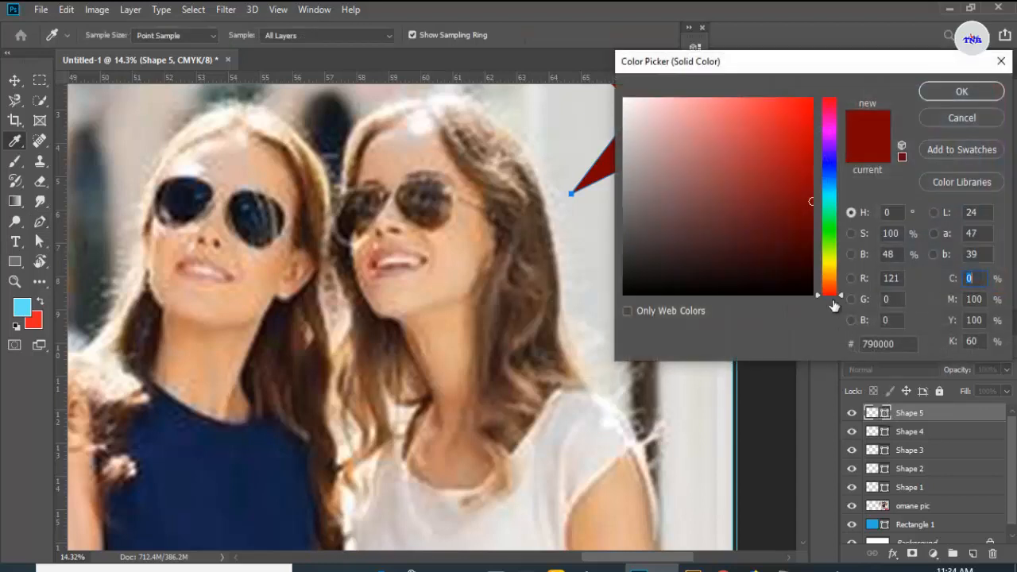
pyautogui.click(800, 126)
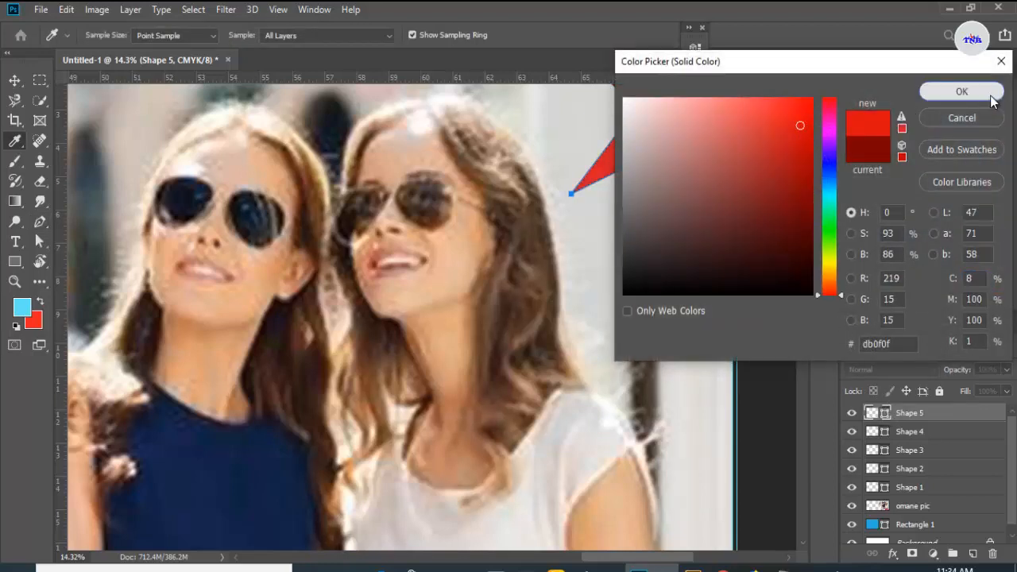
pyautogui.click(962, 93)
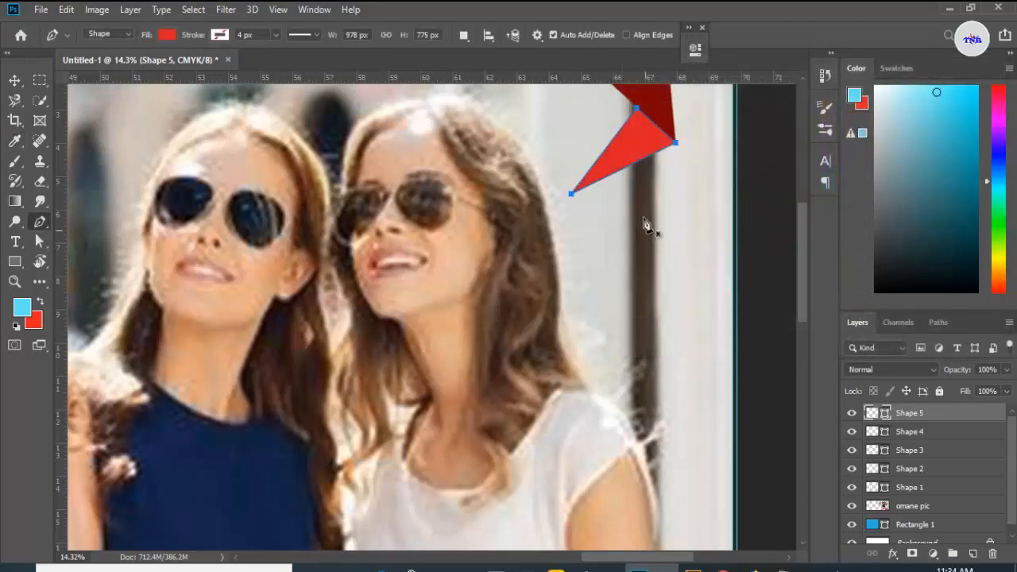
pyautogui.click(12, 82)
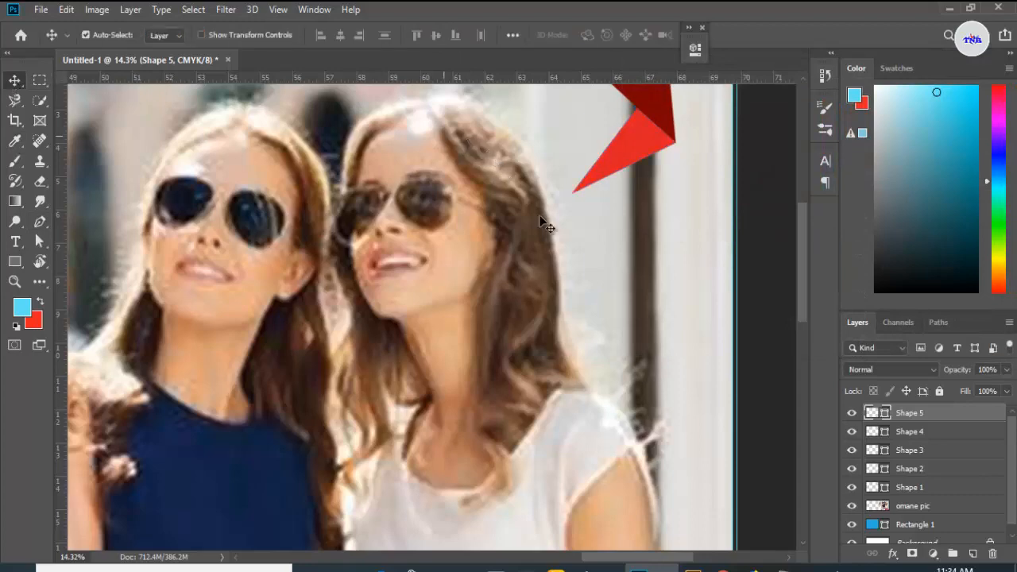
pyautogui.scroll(-5, 562, 263)
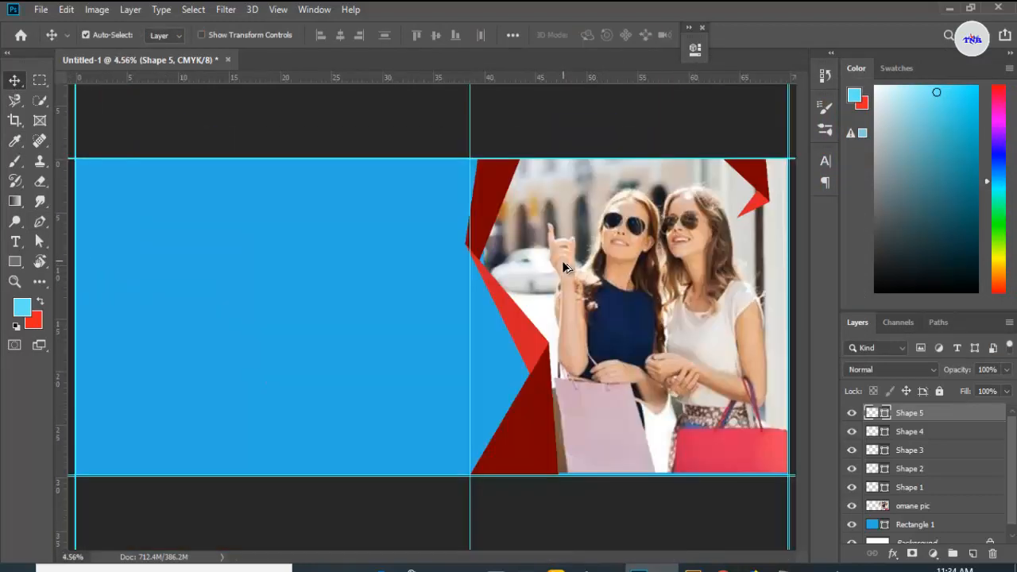
pyautogui.scroll(-1, 563, 267)
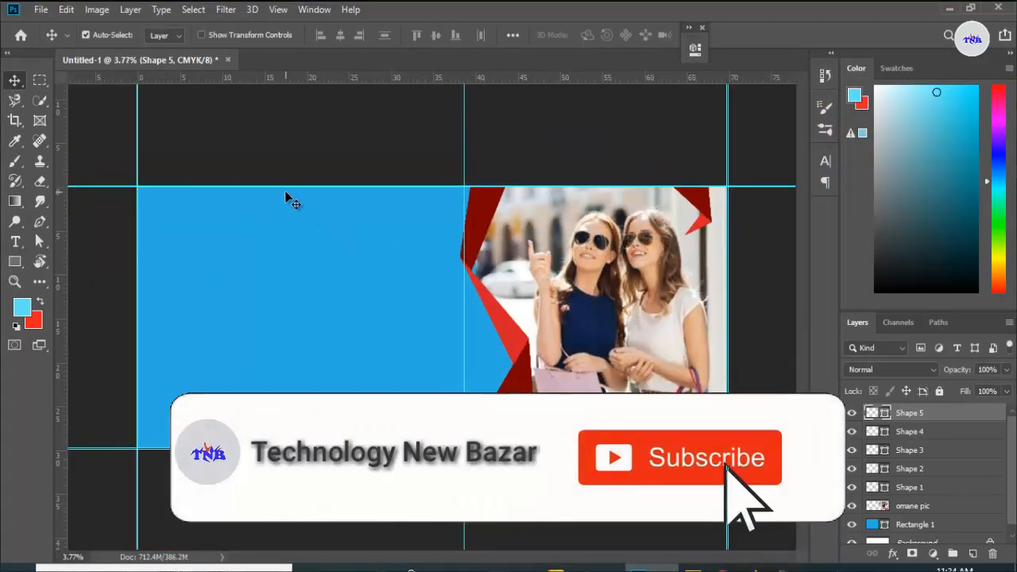
# Step: Draw a rectangle with no fill and a 160 px white stroke in the lower-left part of the blue area
pyautogui.click(12, 263)
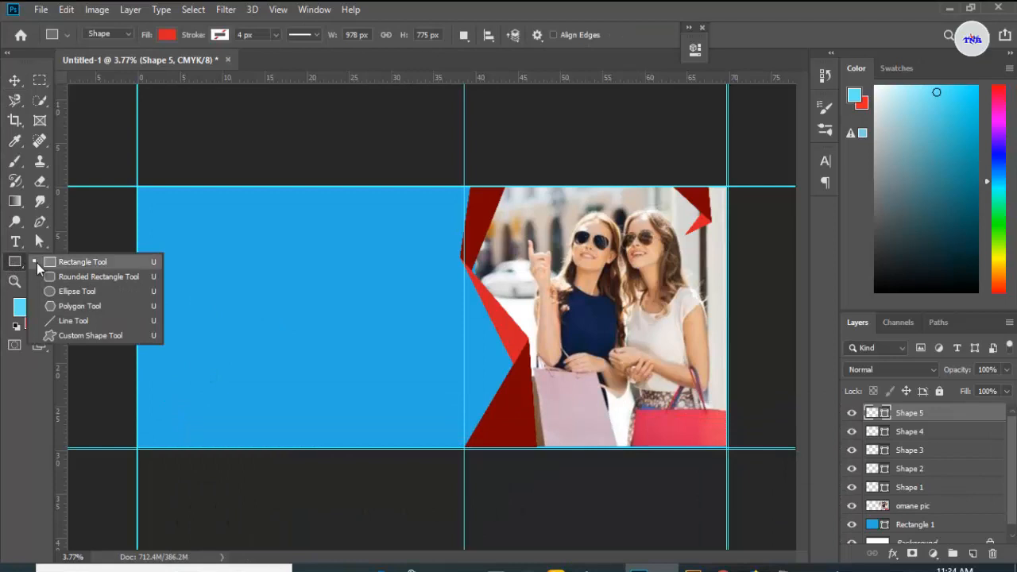
pyautogui.click(50, 262)
pyautogui.click(168, 36)
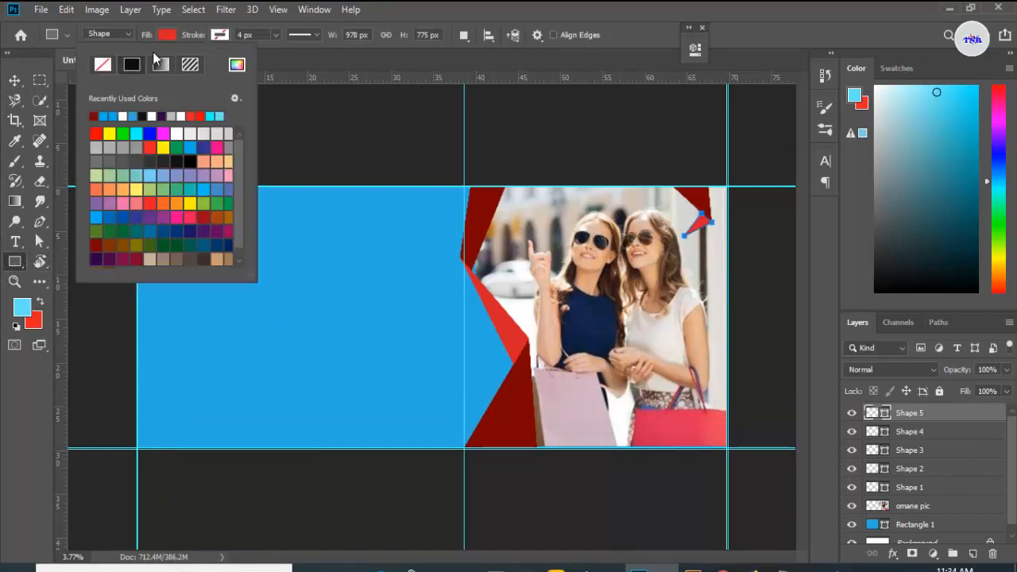
pyautogui.click(103, 65)
pyautogui.click(219, 36)
pyautogui.click(220, 36)
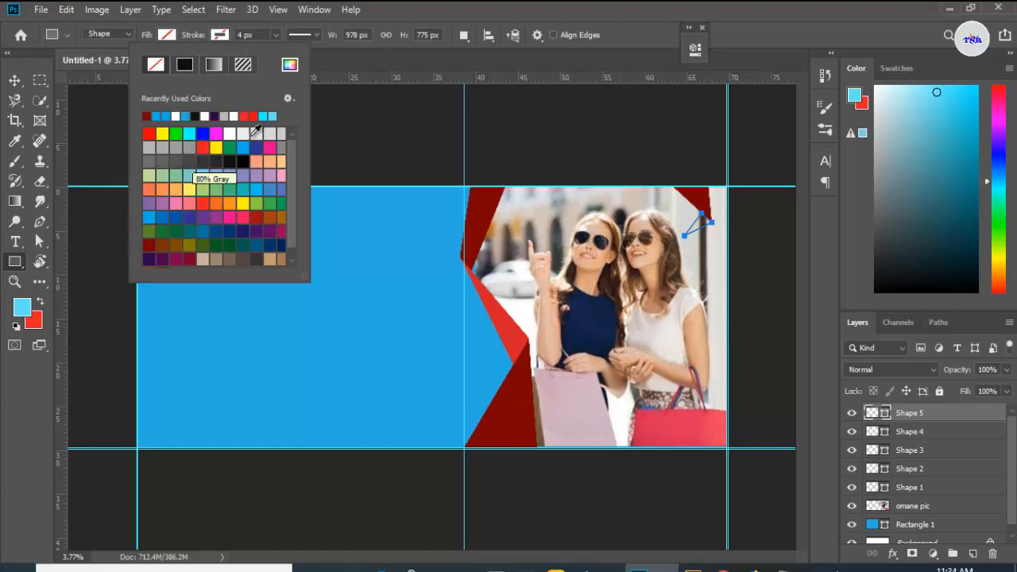
pyautogui.click(230, 133)
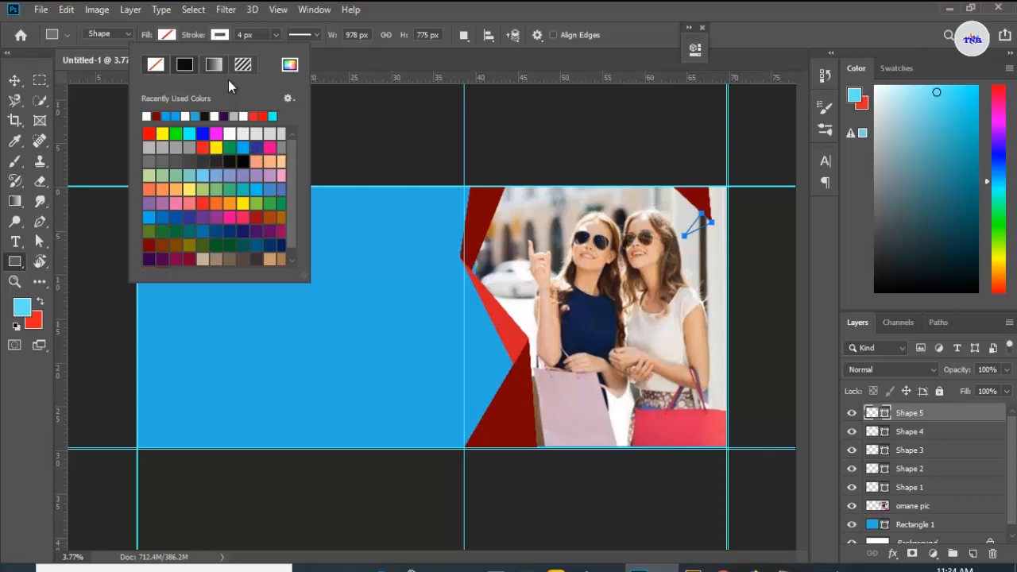
pyautogui.click(243, 35)
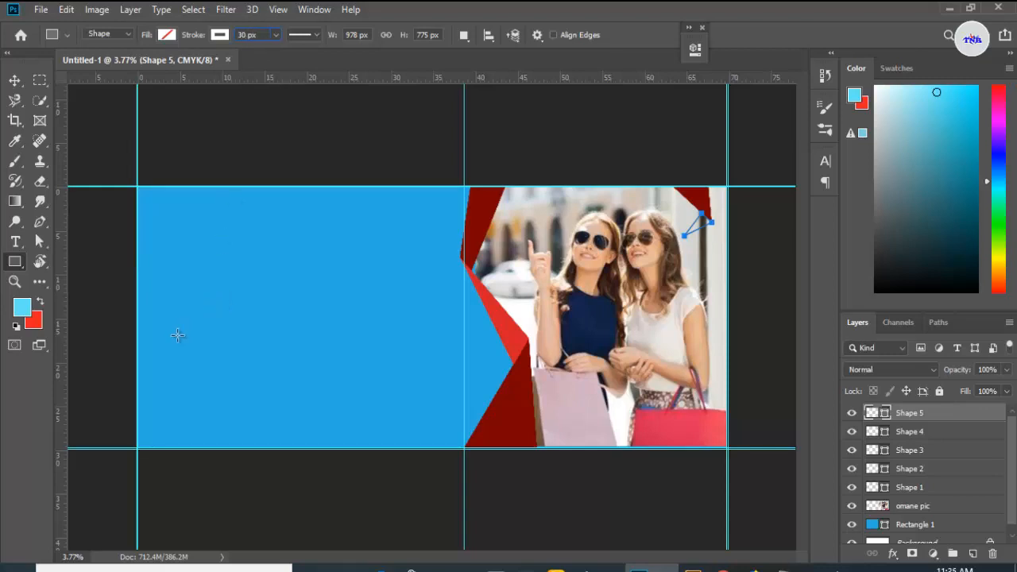
pyautogui.moveTo(176, 342); pyautogui.dragTo(391, 423)
pyautogui.press('space')
pyautogui.press('space')
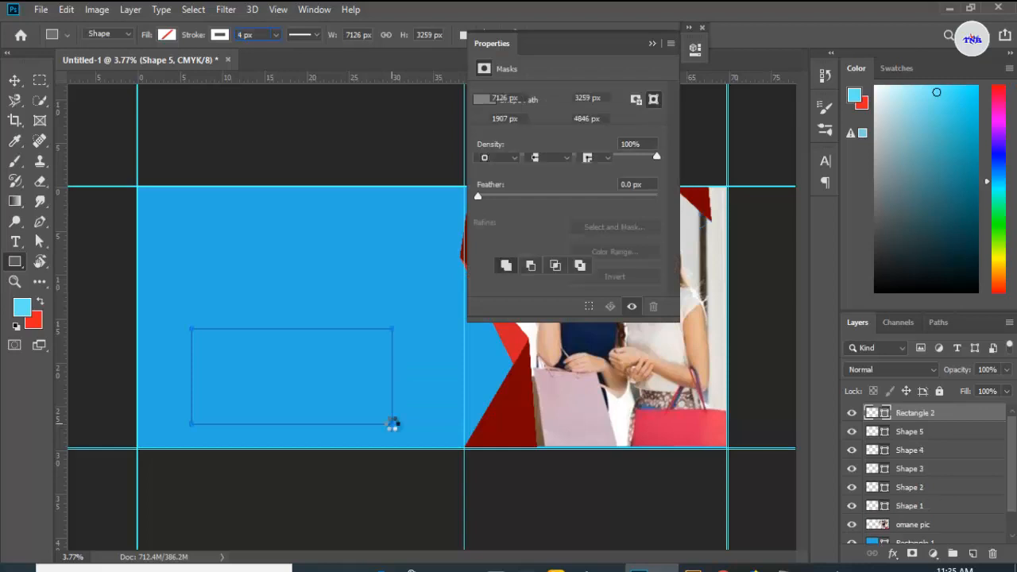
pyautogui.click(650, 45)
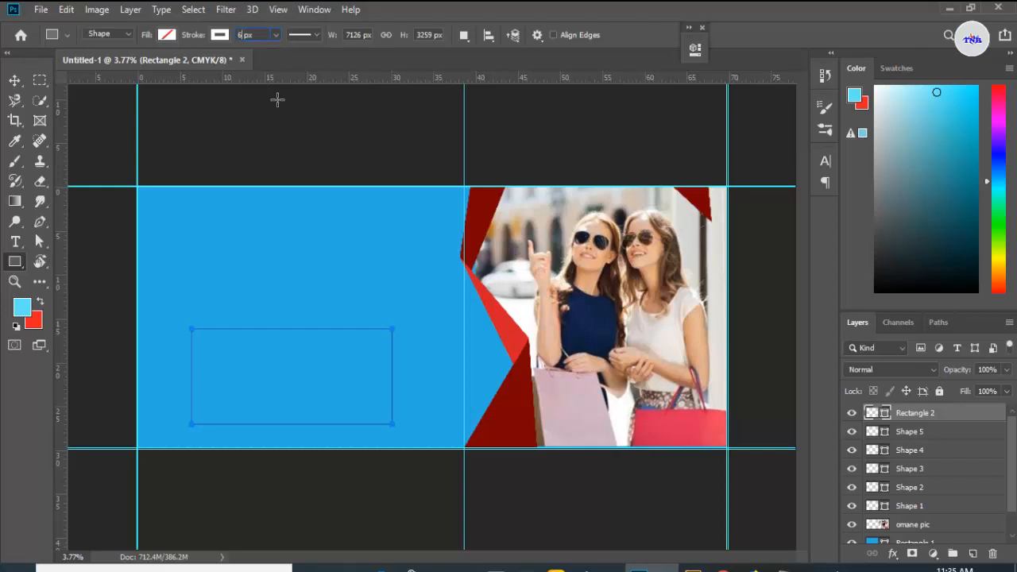
pyautogui.press('Return')
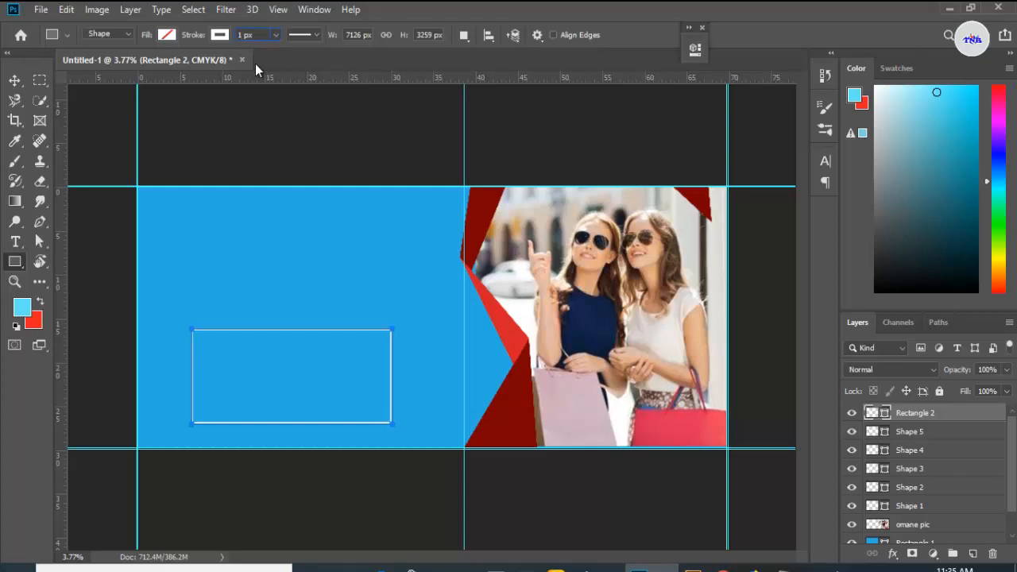
pyautogui.press('Return')
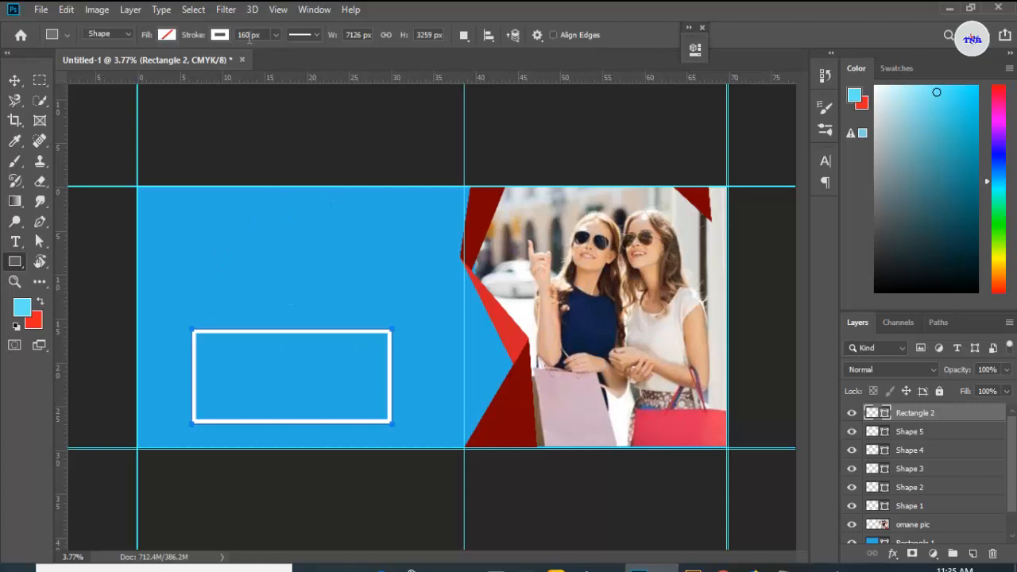
# Step: Rasterize the rectangle layer and erase two gaps in the frame's left side with the Eraser
pyautogui.click(15, 80)
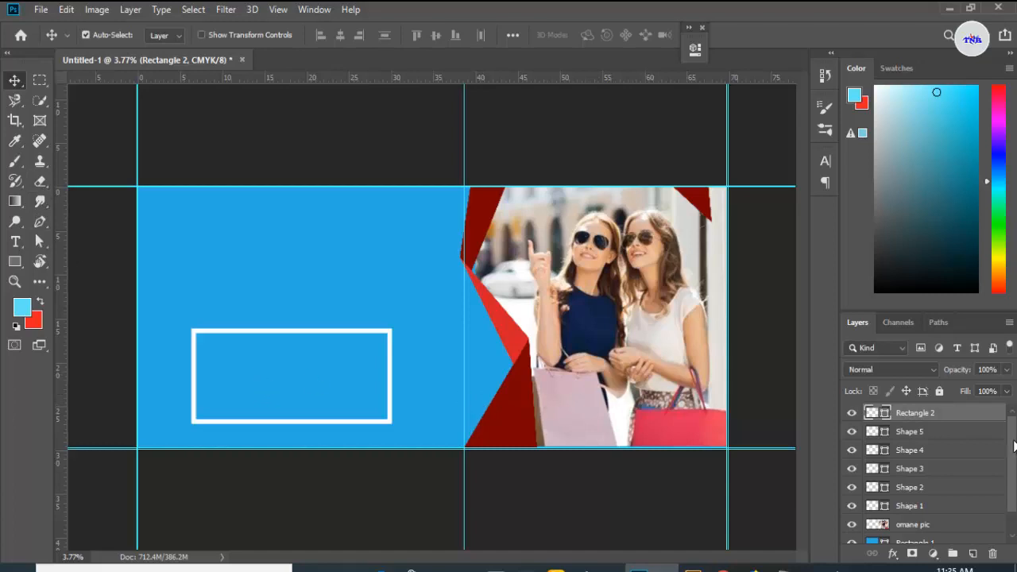
pyautogui.click(852, 412)
pyautogui.click(852, 412)
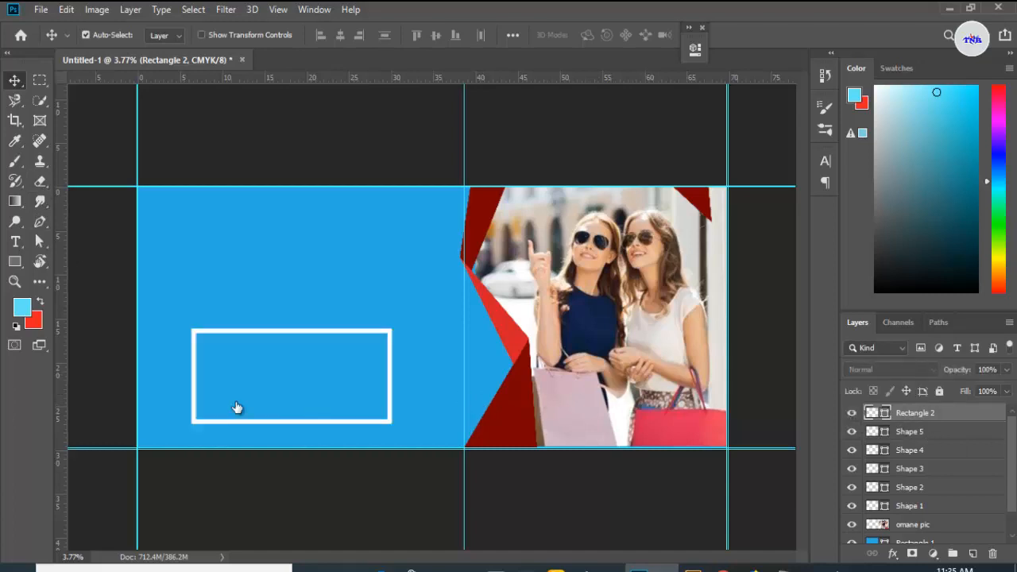
pyautogui.click(40, 182)
pyautogui.click(77, 185)
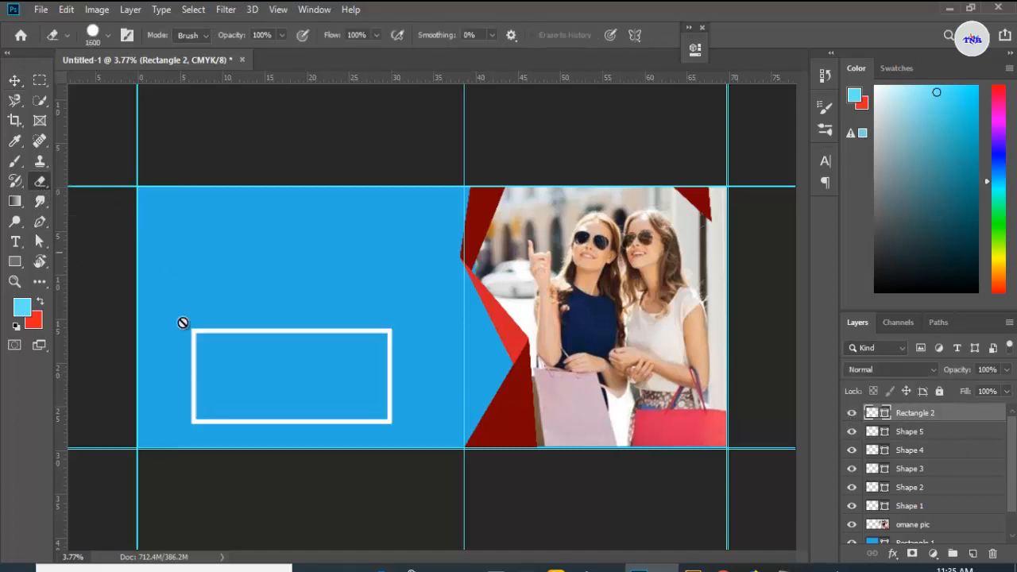
pyautogui.click(193, 382)
pyautogui.click(443, 225)
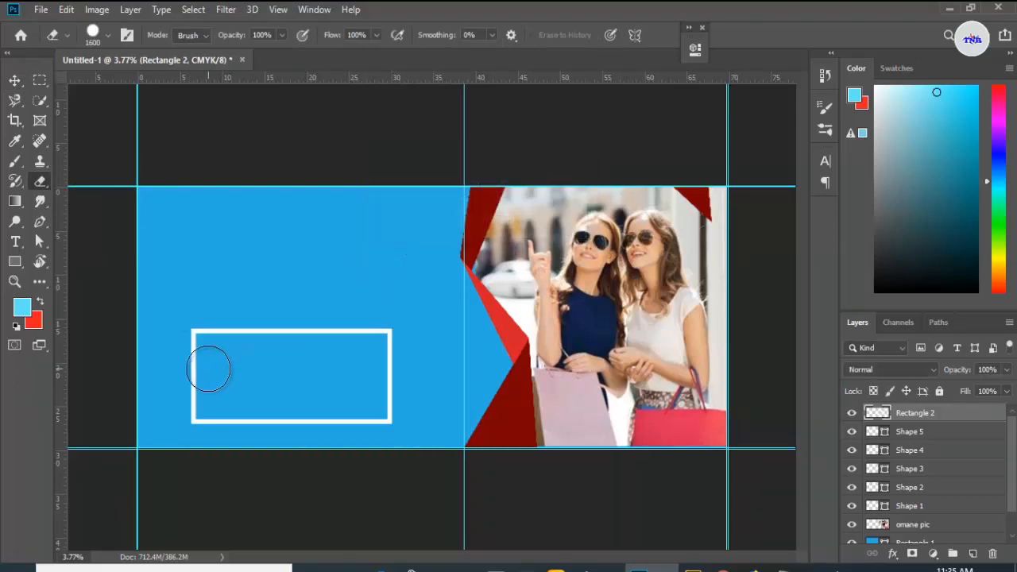
pyautogui.click(175, 375)
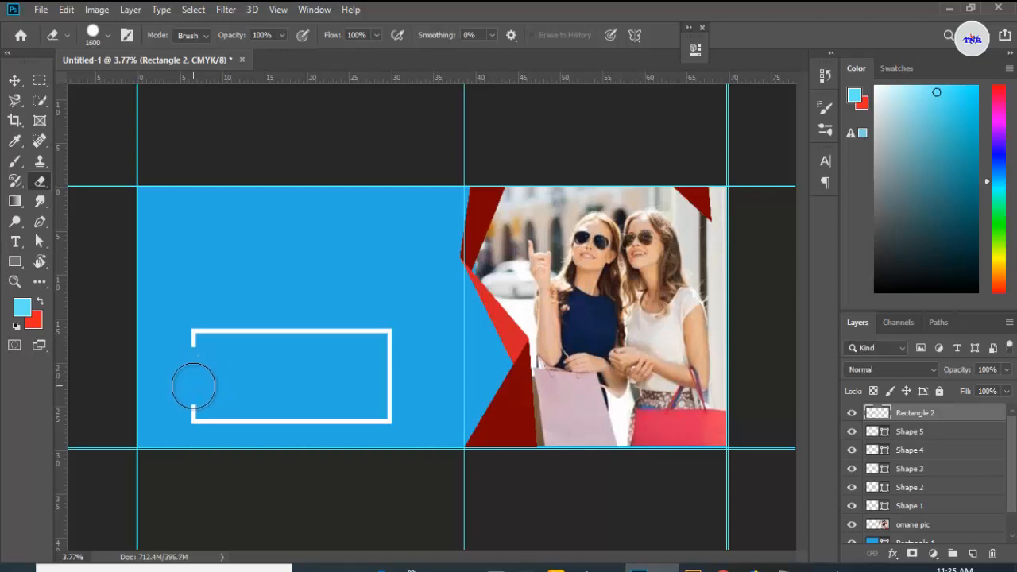
pyautogui.click(194, 386)
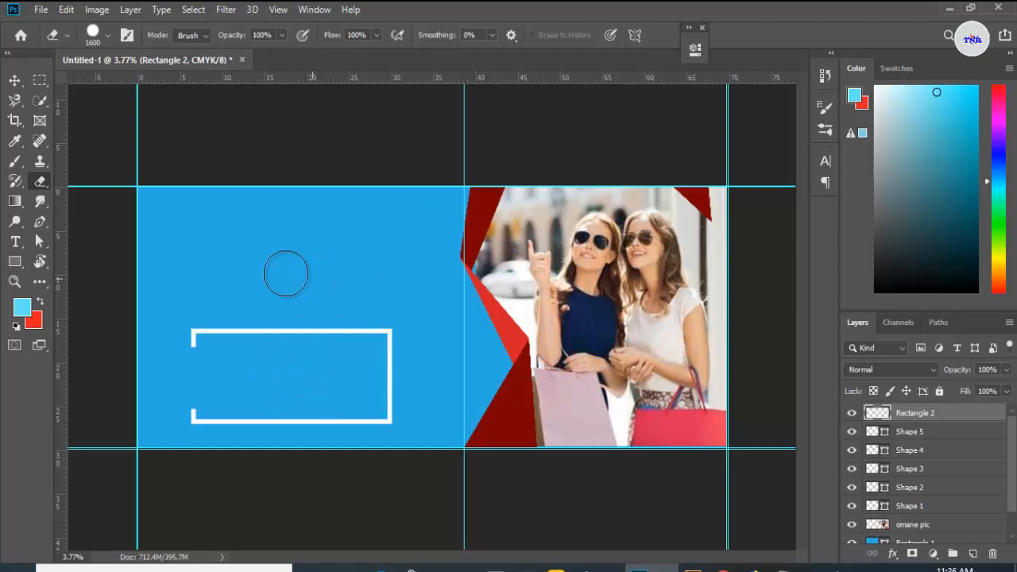
# Step: Draw a tall dark red wavy banner custom shape in the upper middle of the blue area
pyautogui.click(14, 265)
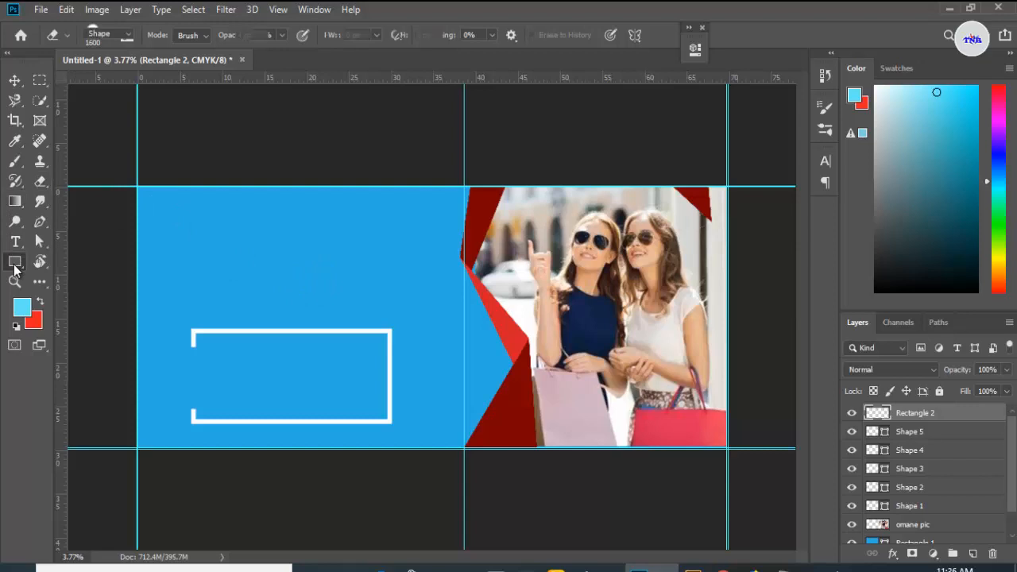
pyautogui.click(68, 337)
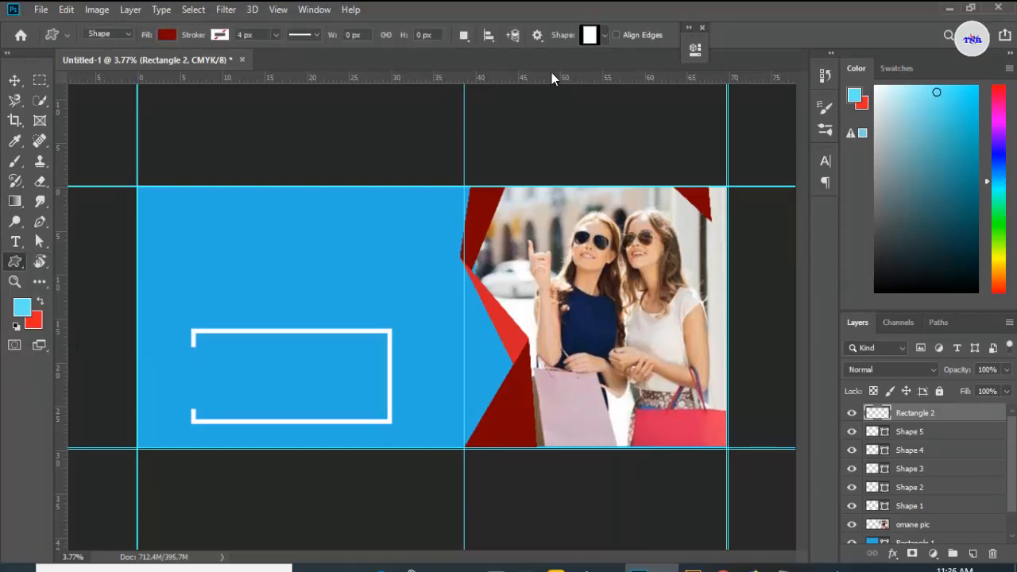
pyautogui.click(607, 38)
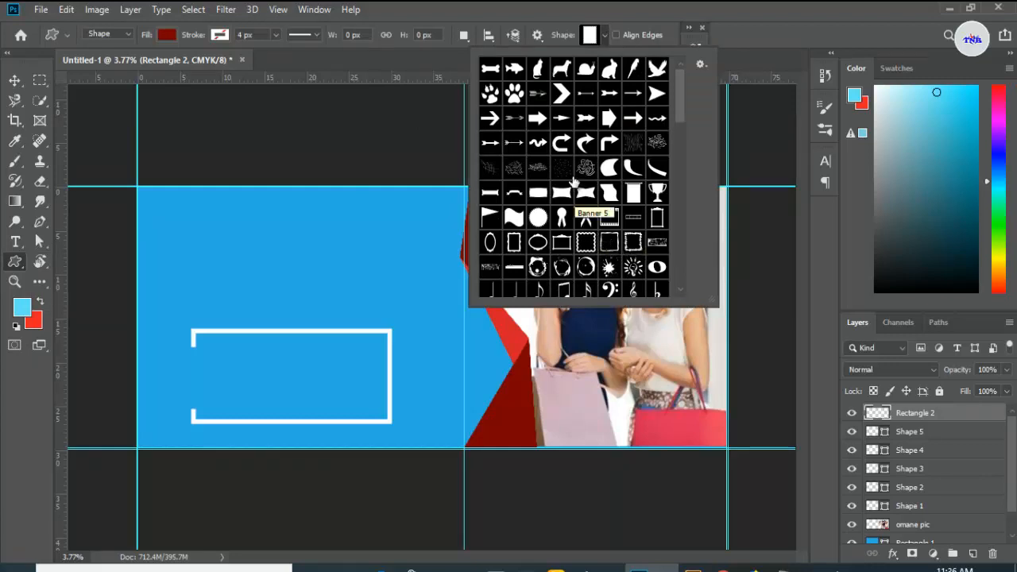
pyautogui.scroll(-2, 585, 209)
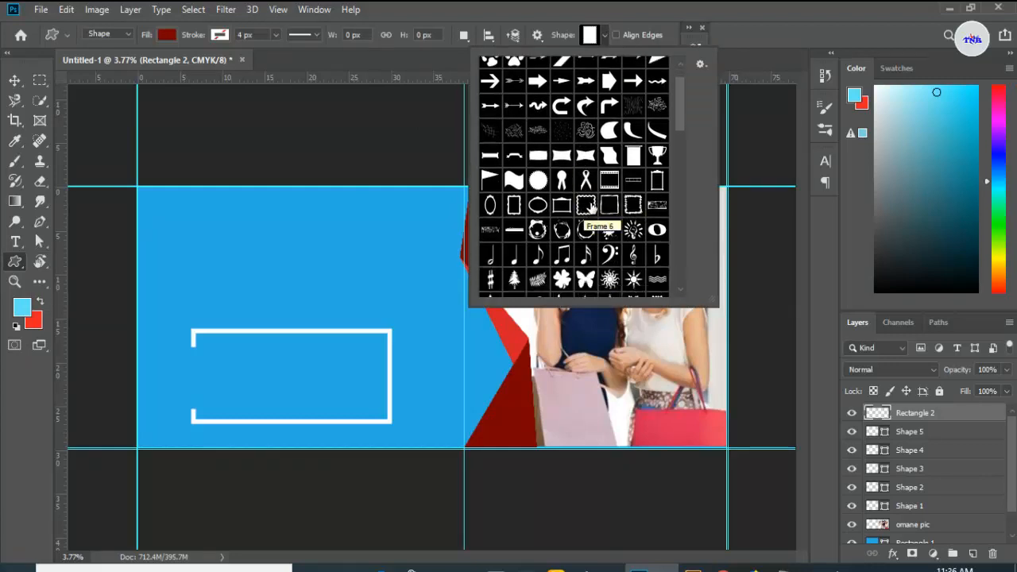
pyautogui.click(609, 155)
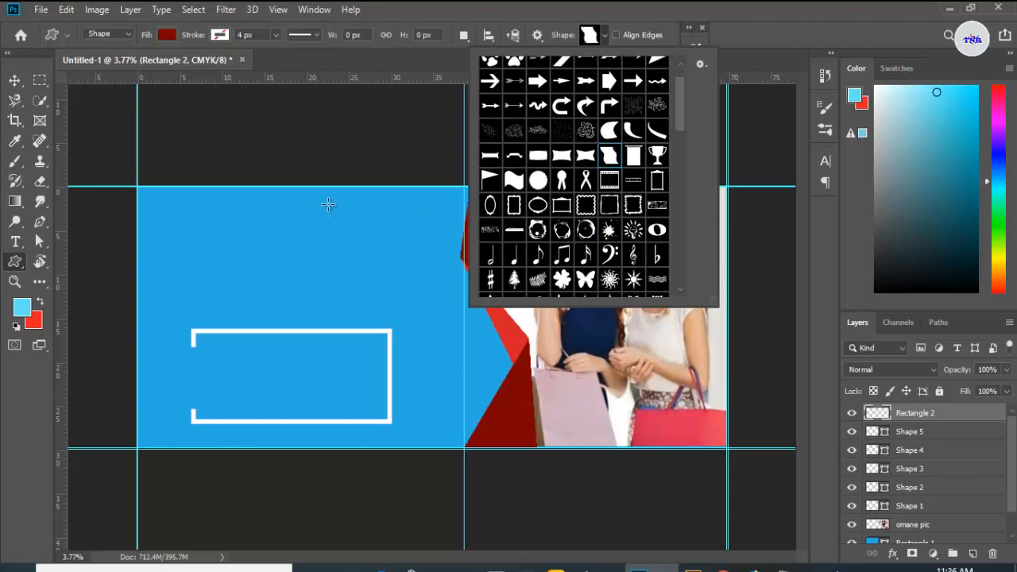
pyautogui.moveTo(329, 202); pyautogui.dragTo(411, 384)
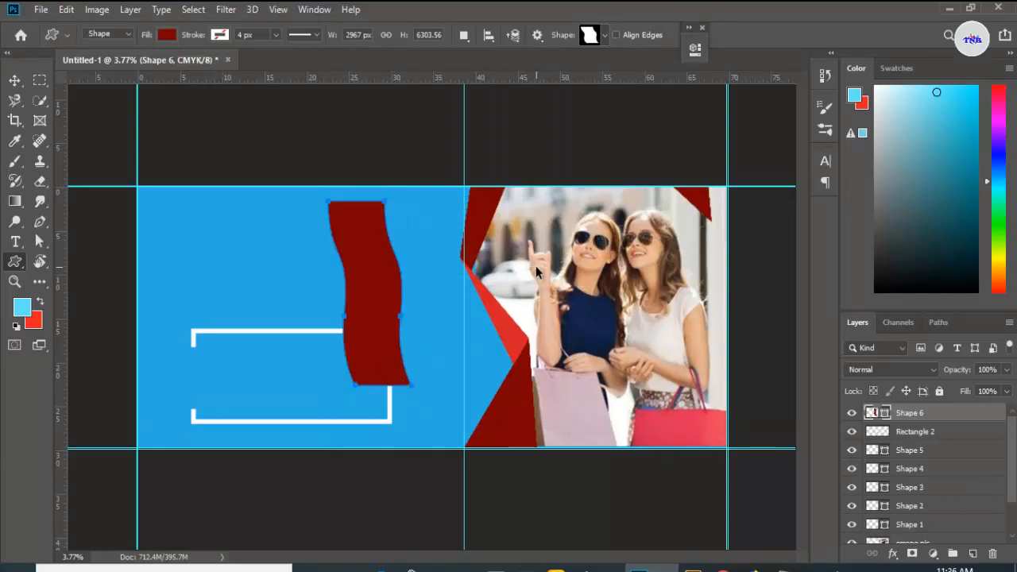
# Step: Rotate the banner about -89° to lie horizontally along the top edge and narrow it to about 76% so it ends at the vertical guide
pyautogui.hotkey('ctrl', 't')
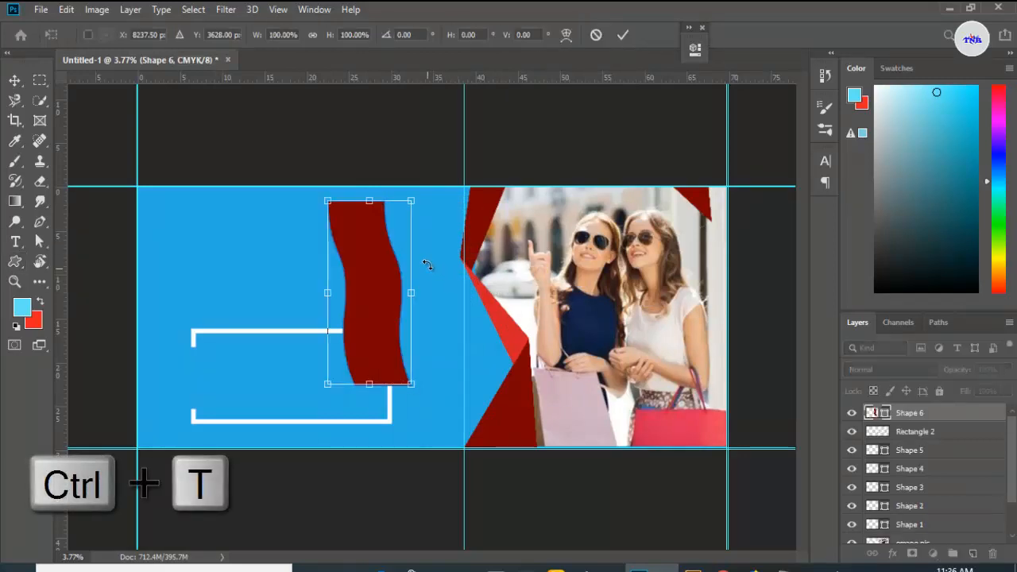
pyautogui.moveTo(427, 265); pyautogui.dragTo(337, 192)
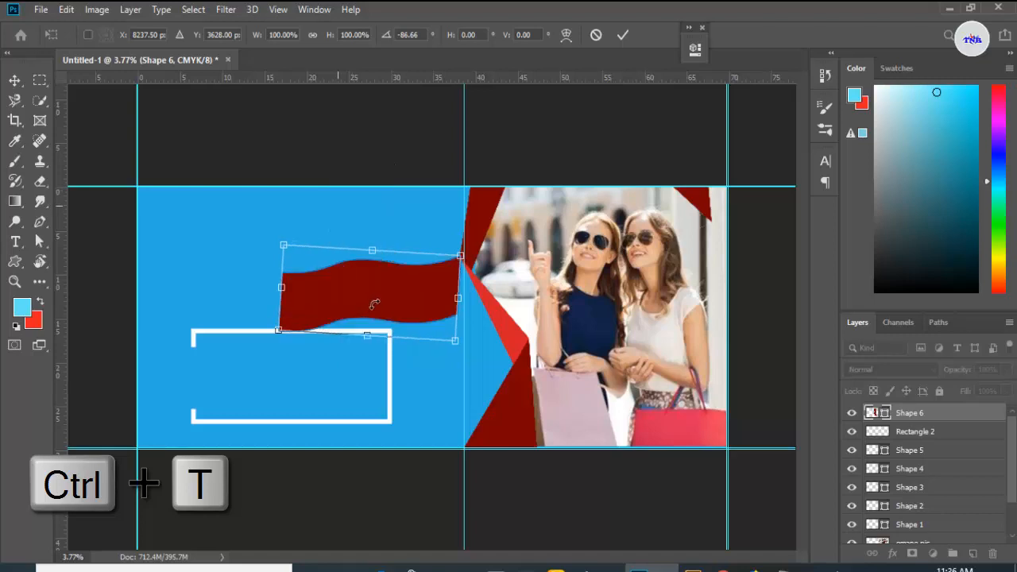
pyautogui.moveTo(384, 293); pyautogui.dragTo(396, 235)
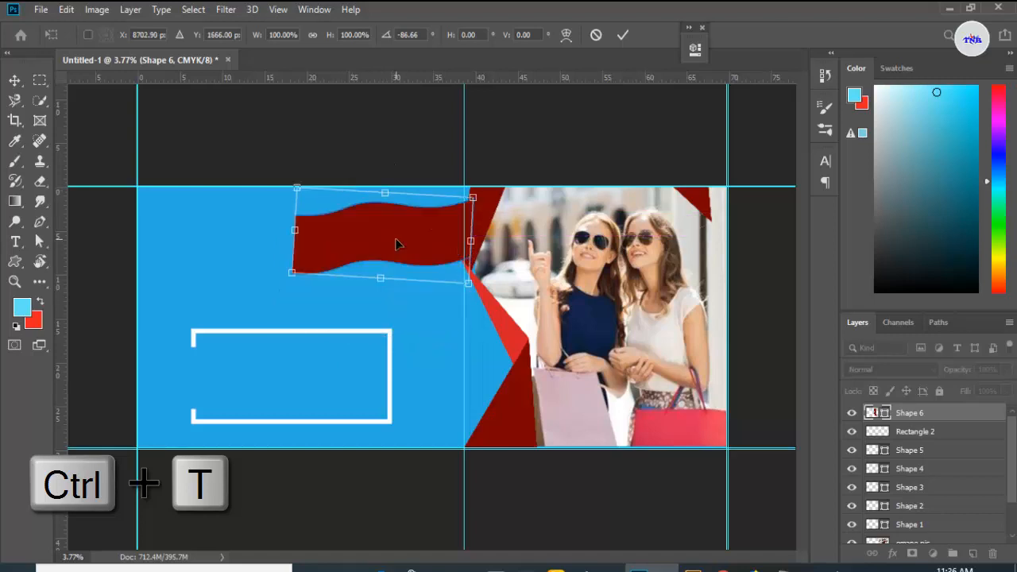
pyautogui.moveTo(496, 226); pyautogui.dragTo(495, 212)
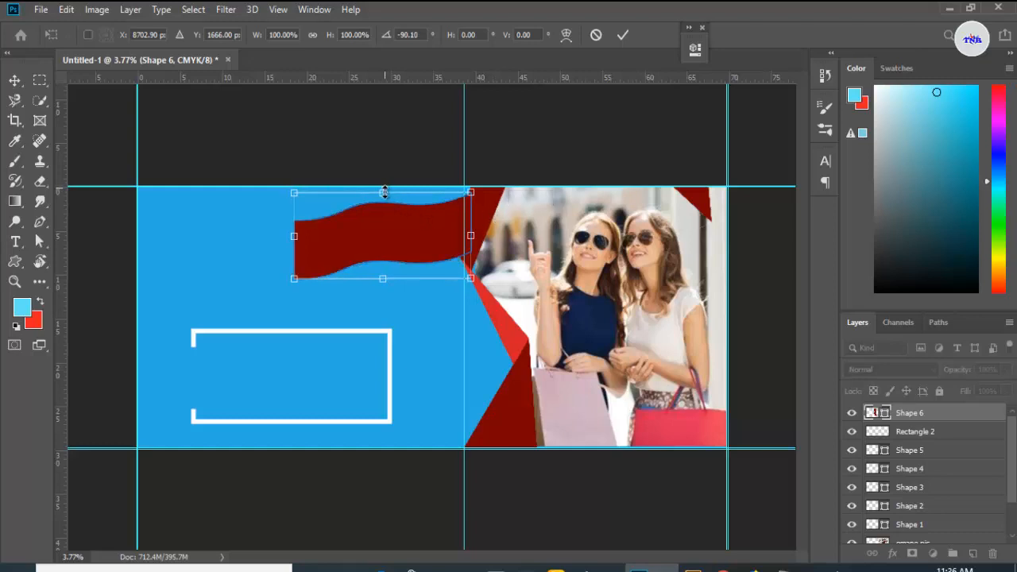
pyautogui.moveTo(384, 193); pyautogui.dragTo(355, 218)
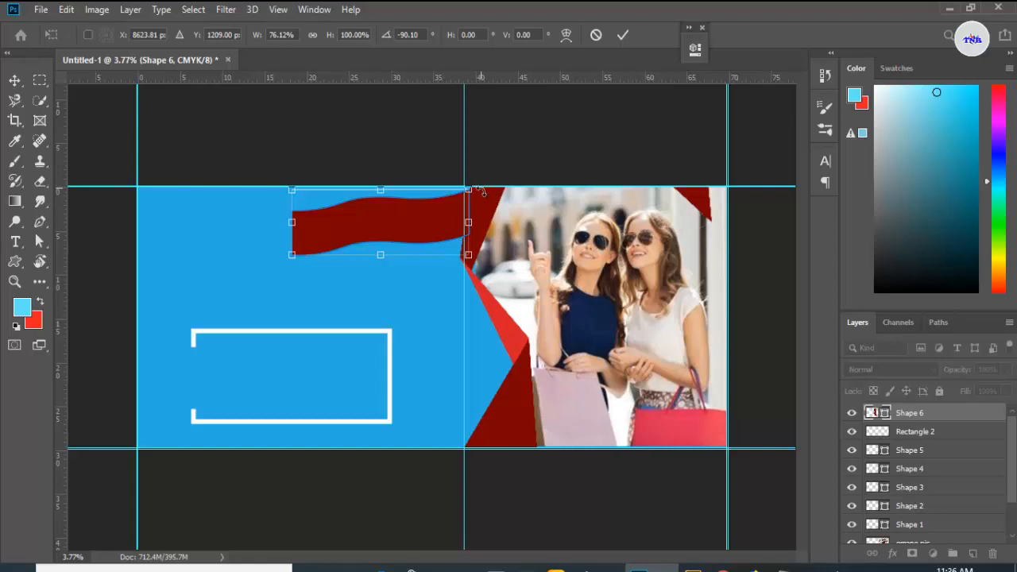
pyautogui.moveTo(482, 192); pyautogui.dragTo(483, 193)
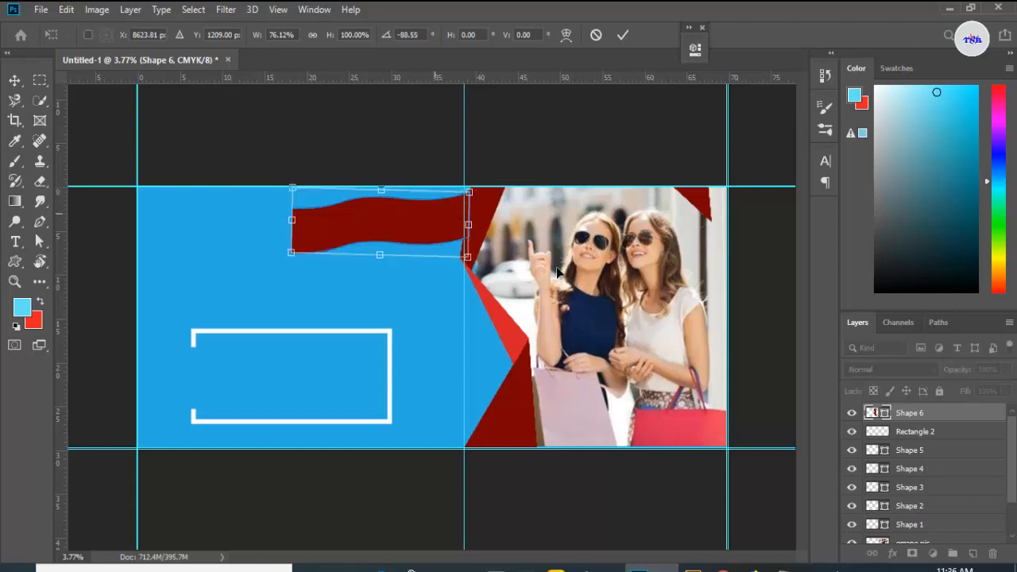
# Step: Set the banner shape's fill colour to dark maroon #470202
pyautogui.doubleClick(887, 417)
pyautogui.click(799, 125)
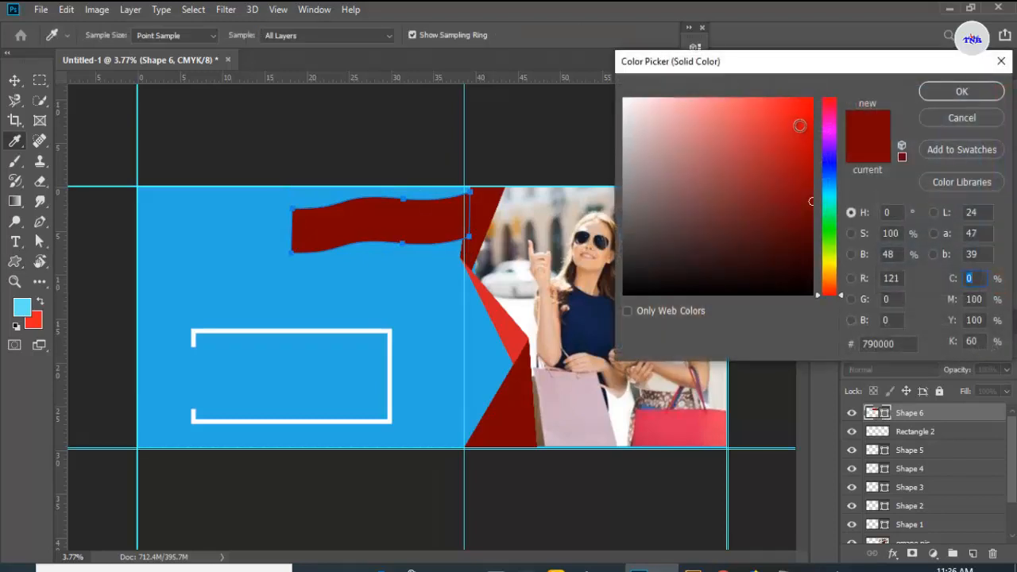
pyautogui.moveTo(799, 124); pyautogui.dragTo(807, 240)
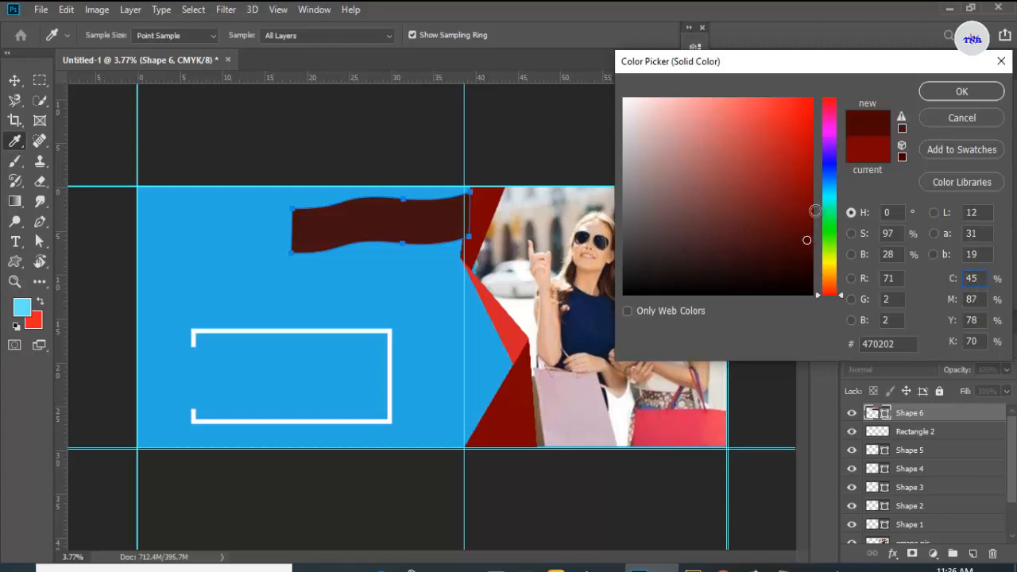
pyautogui.click(958, 91)
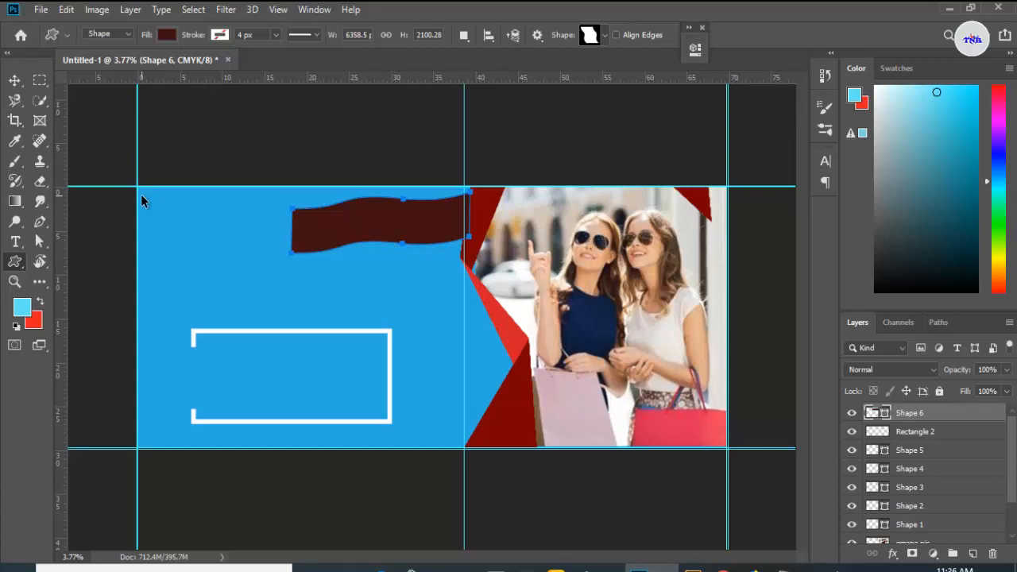
# Step: Scale the banner's height to about 89%, shifting it slightly right, and apply the transform
pyautogui.hotkey('ctrl', 't')
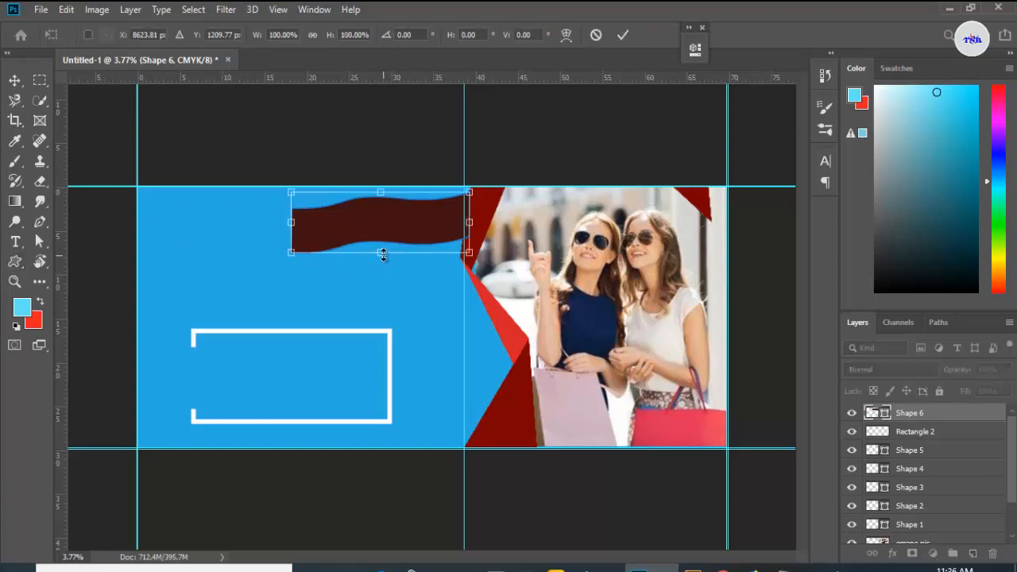
pyautogui.moveTo(382, 254); pyautogui.dragTo(398, 229)
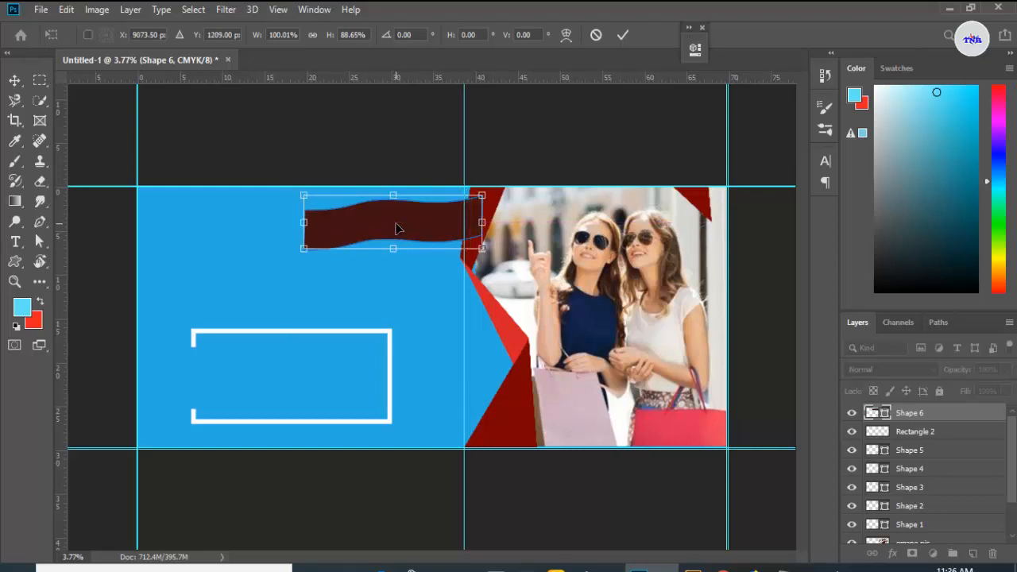
pyautogui.click(622, 35)
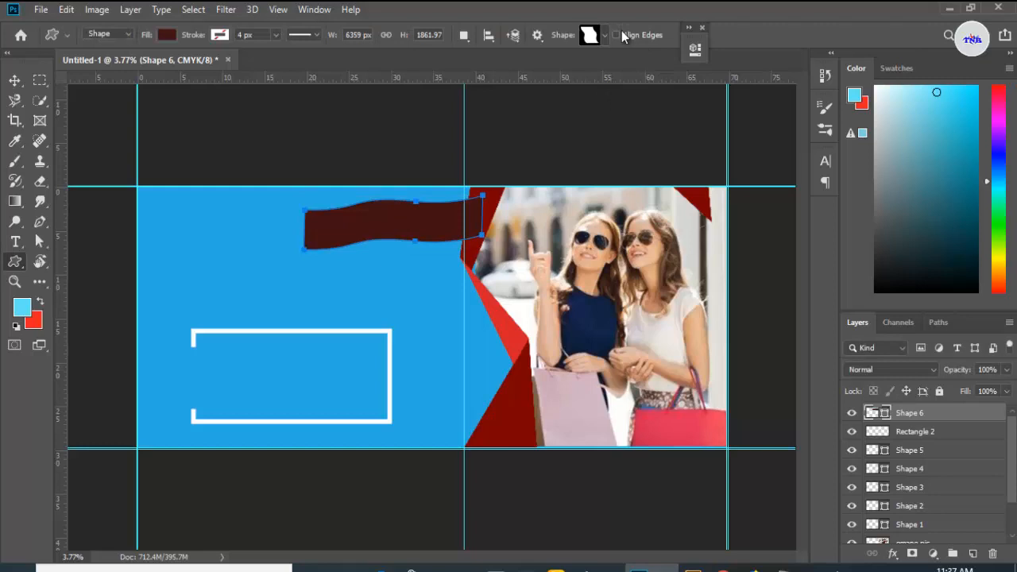
# Step: Select the banner layer and paste the text EXCLUSIVE BRAND as new horizontal type below the banner
pyautogui.click(14, 80)
pyautogui.click(356, 268)
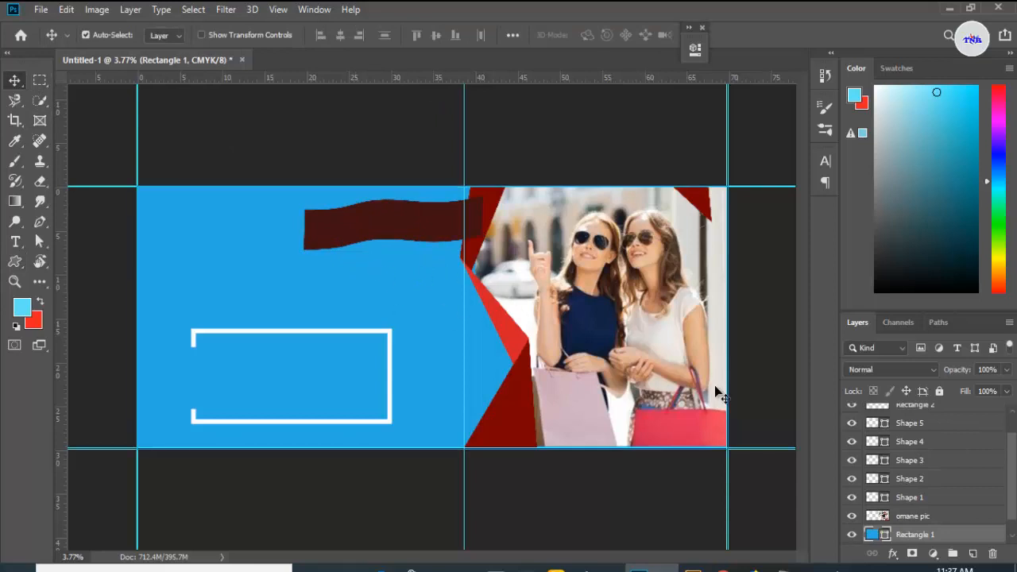
pyautogui.scroll(2, 931, 465)
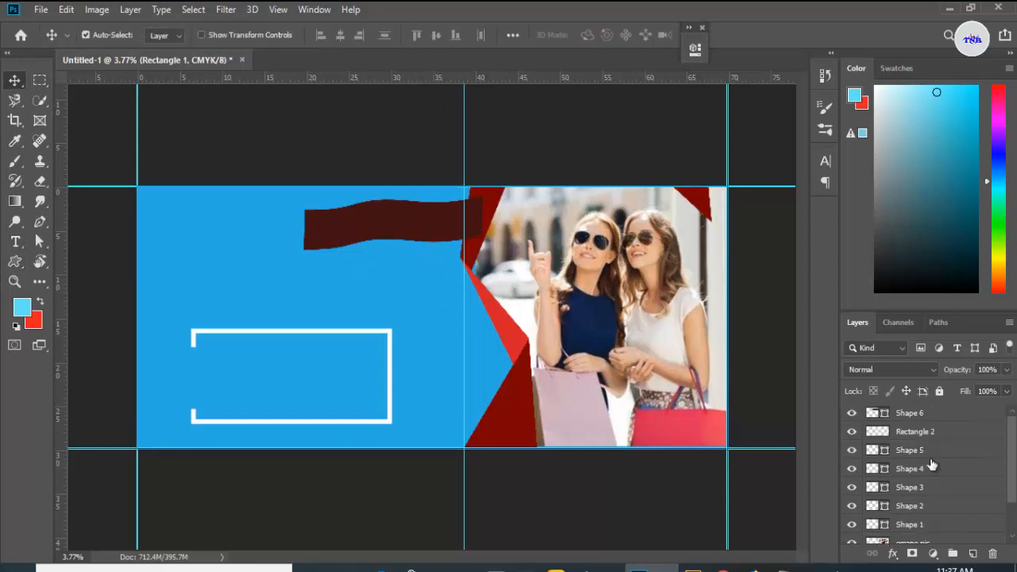
pyautogui.click(922, 414)
pyautogui.click(13, 249)
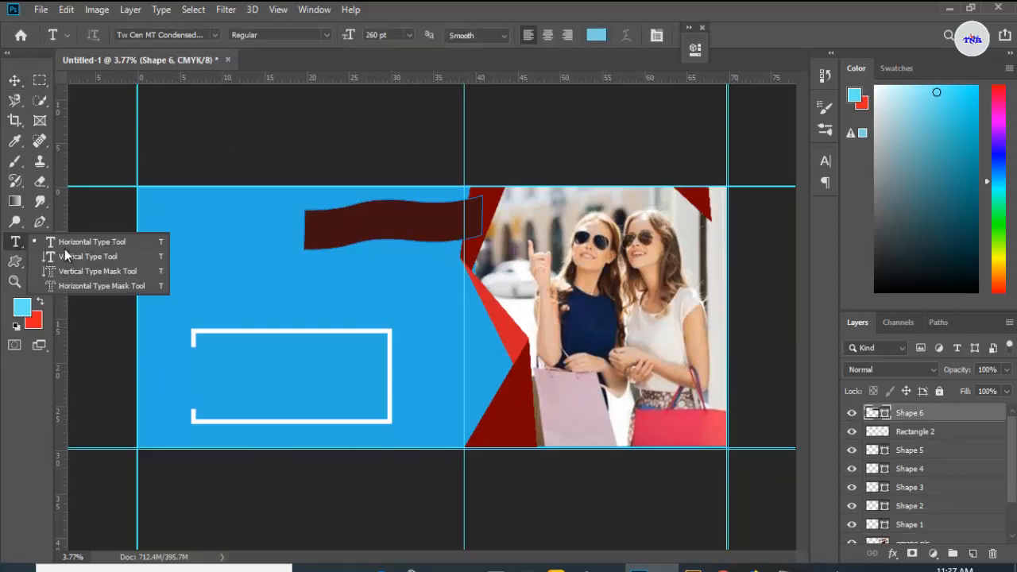
pyautogui.click(65, 237)
pyautogui.click(376, 277)
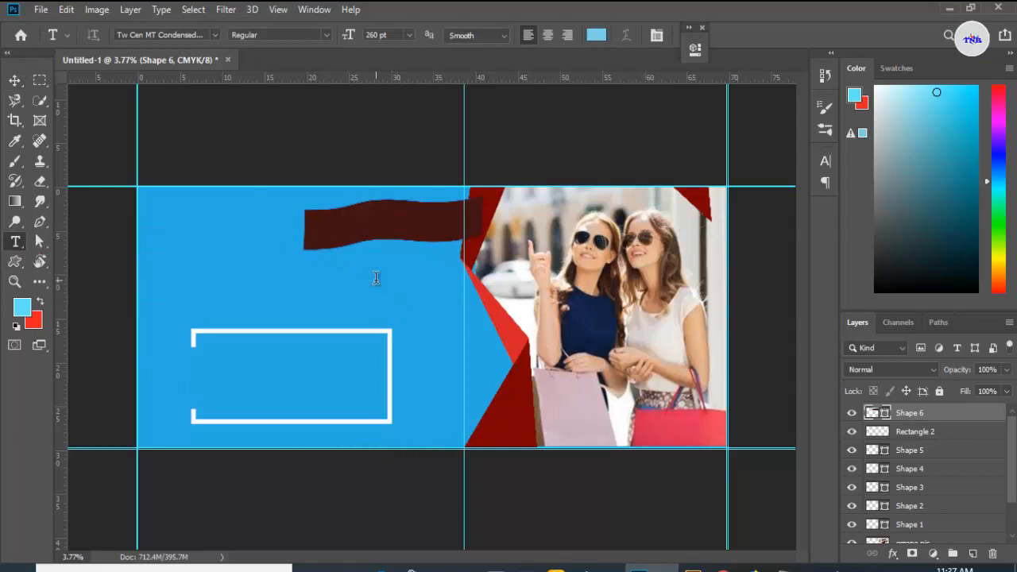
pyautogui.press('BackSpace')
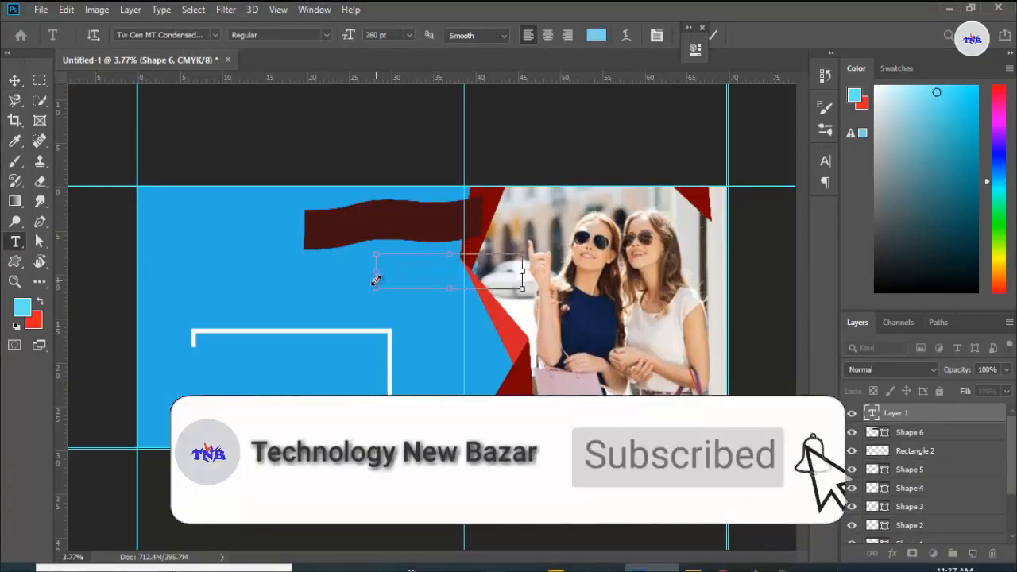
pyautogui.write('EXCLUSIVE BRAND')
# Step: Select the pasted text and set its colour to near-white #f1f7f8
pyautogui.moveTo(376, 276); pyautogui.dragTo(609, 262)
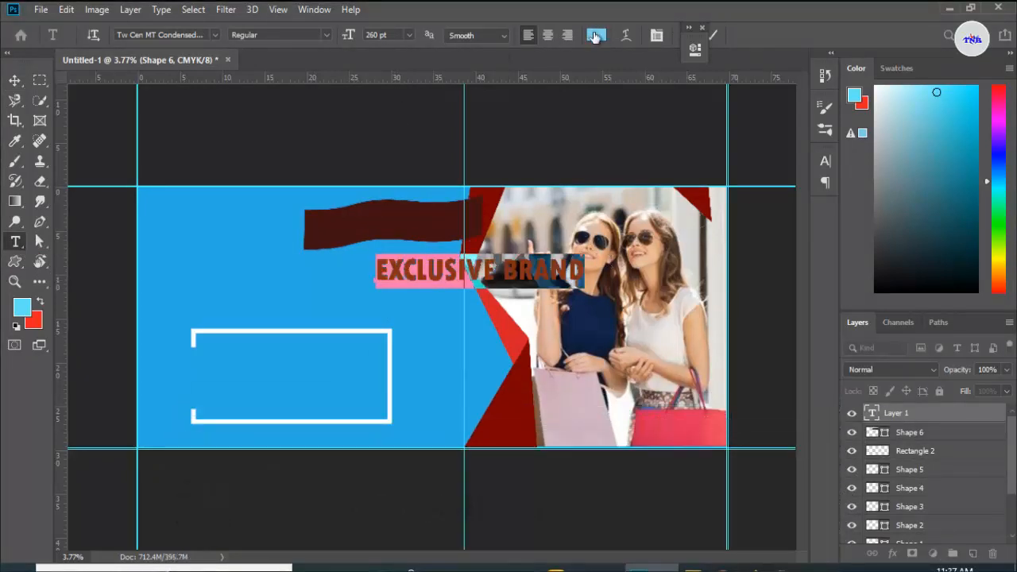
pyautogui.click(596, 34)
pyautogui.click(629, 104)
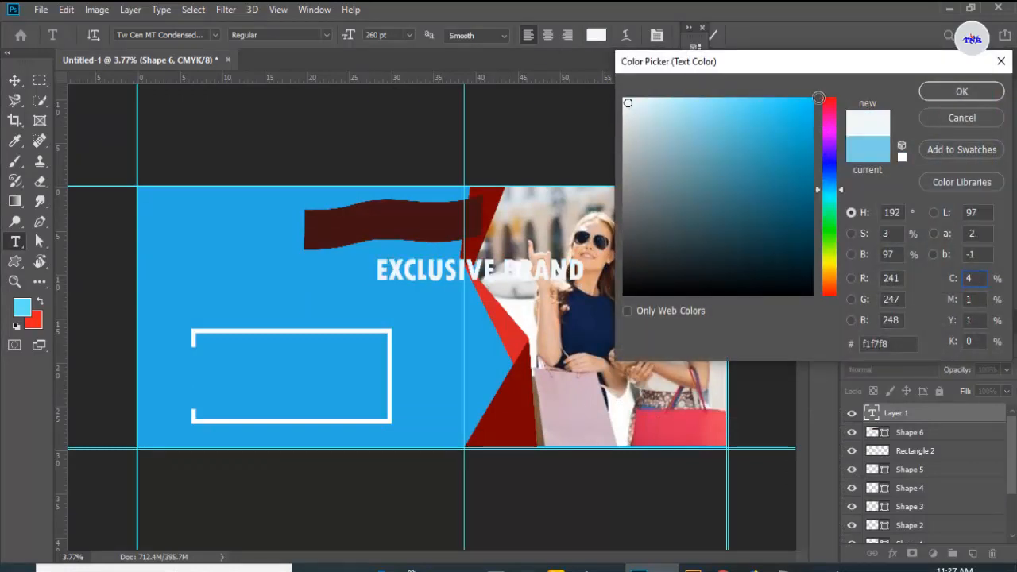
pyautogui.click(955, 93)
pyautogui.click(717, 37)
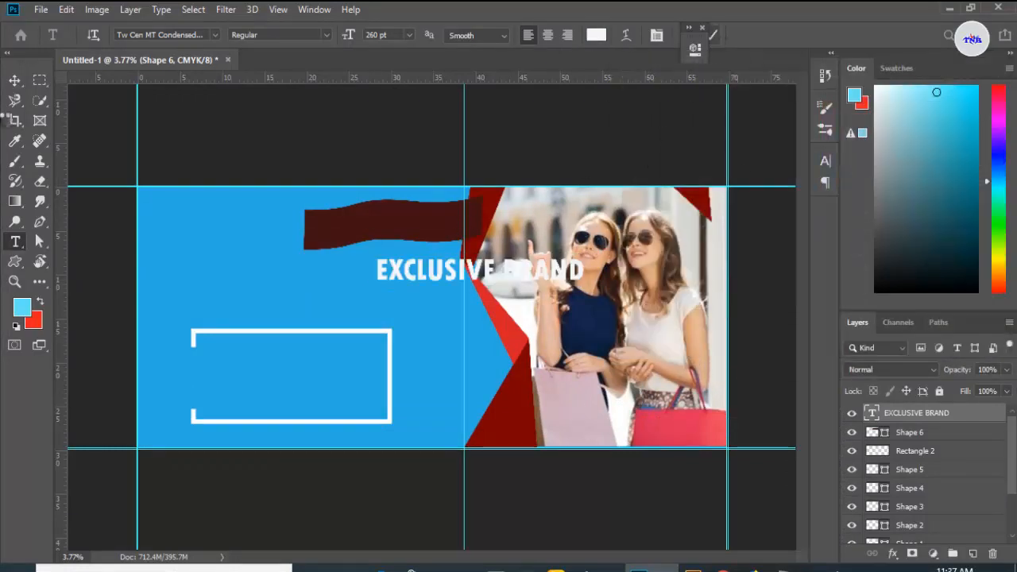
# Step: Move the EXCLUSIVE BRAND text onto the maroon banner and set its size to 200 pt
pyautogui.click(17, 82)
pyautogui.moveTo(393, 270); pyautogui.dragTo(555, 233)
pyautogui.click(15, 241)
pyautogui.click(382, 35)
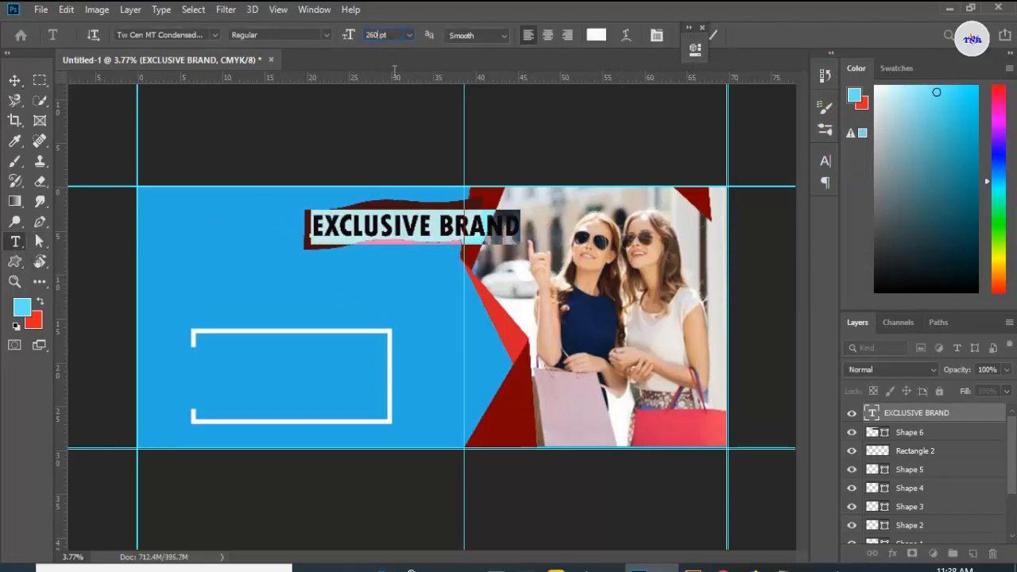
pyautogui.write('200')
pyautogui.press('Return')
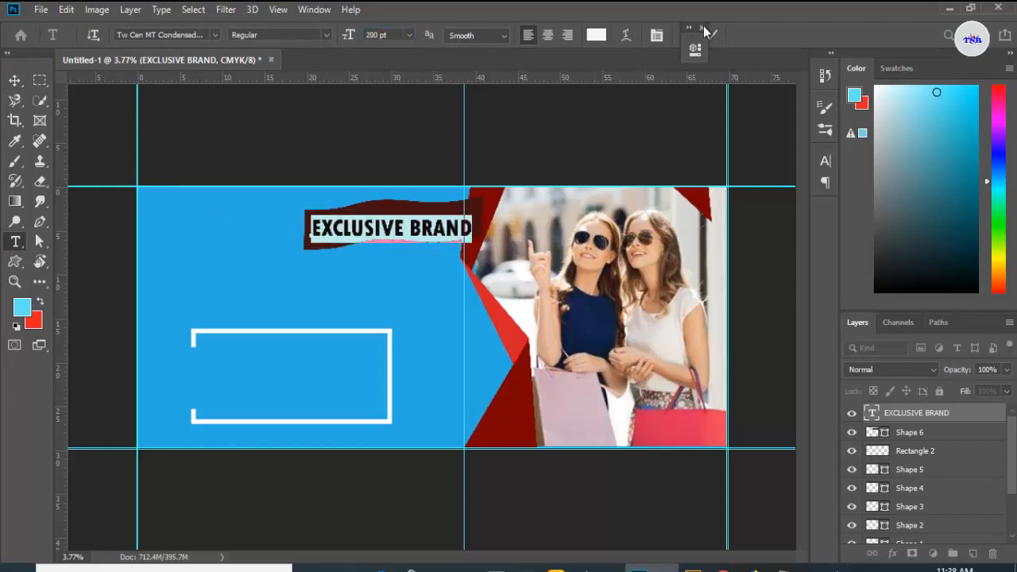
# Step: Commit the text and nudge it slightly up to centre it on the banner
pyautogui.click(707, 39)
pyautogui.press('v')
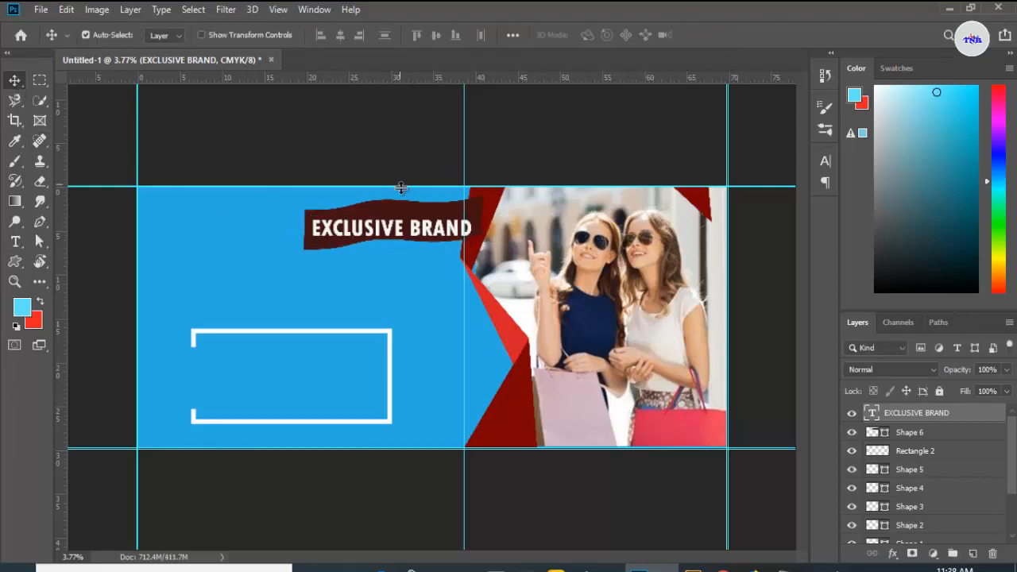
pyautogui.moveTo(435, 240); pyautogui.dragTo(427, 228)
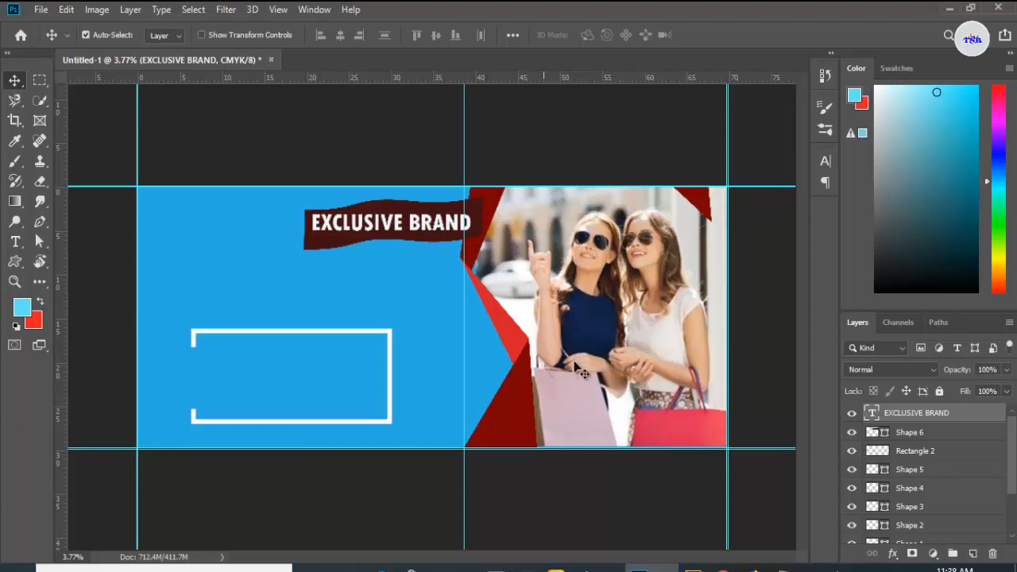
# Step: Drop the fastLOGO image into the document and scale it down into the top-left corner of the blue area
pyautogui.click(455, 568)
pyautogui.moveTo(191, 231)
pyautogui.mouseDown()
pyautogui.moveTo(188, 222)
pyautogui.moveTo(716, 436)
pyautogui.moveTo(671, 543)
pyautogui.moveTo(164, 264)
pyautogui.moveTo(175, 220)
pyautogui.mouseUp()
pyautogui.moveTo(429, 311); pyautogui.dragTo(309, 191)
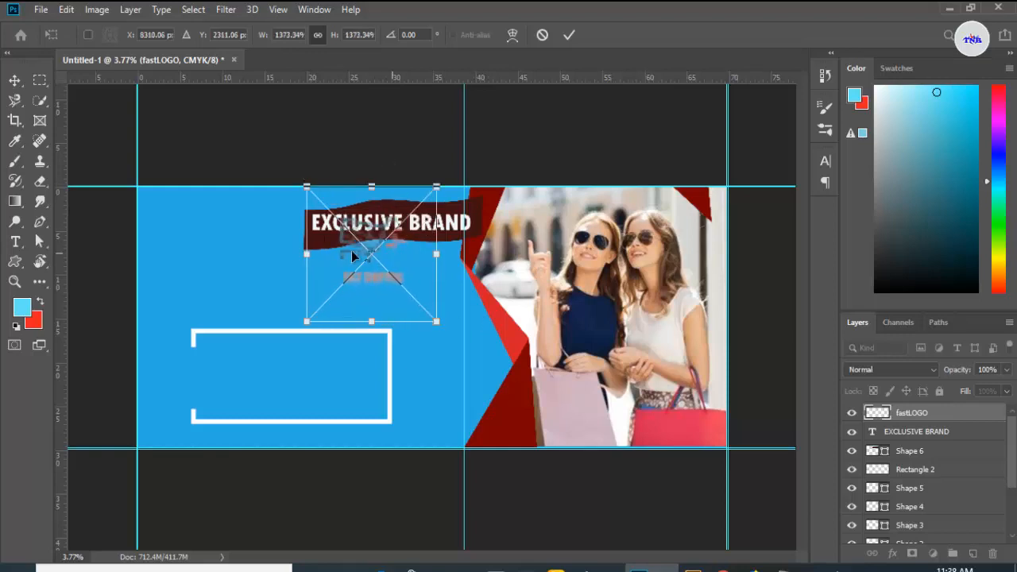
pyautogui.moveTo(392, 261); pyautogui.dragTo(209, 236)
pyautogui.moveTo(127, 169); pyautogui.dragTo(143, 188)
pyautogui.moveTo(188, 216); pyautogui.dragTo(178, 210)
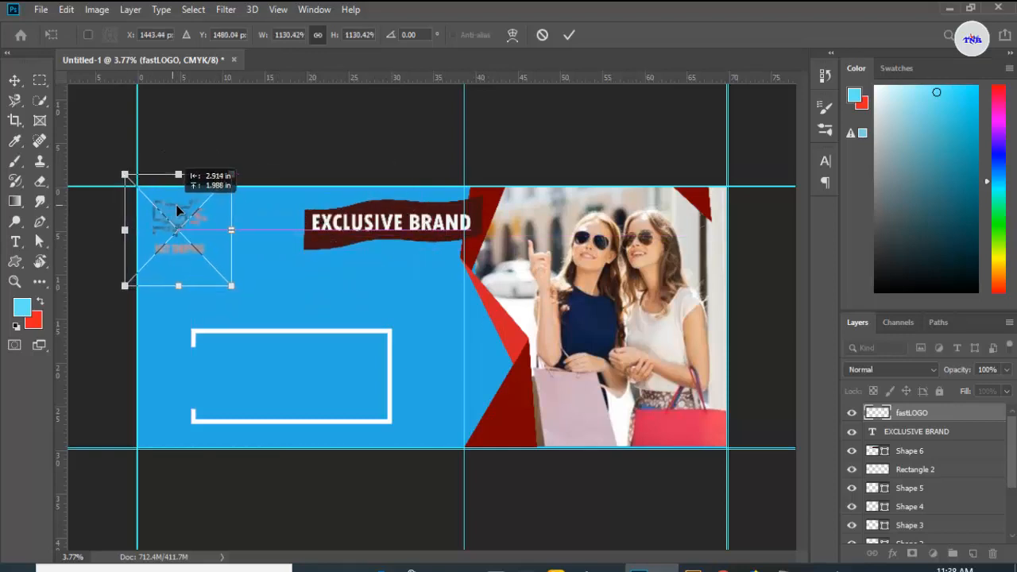
pyautogui.moveTo(231, 285); pyautogui.dragTo(191, 231)
pyautogui.click(569, 34)
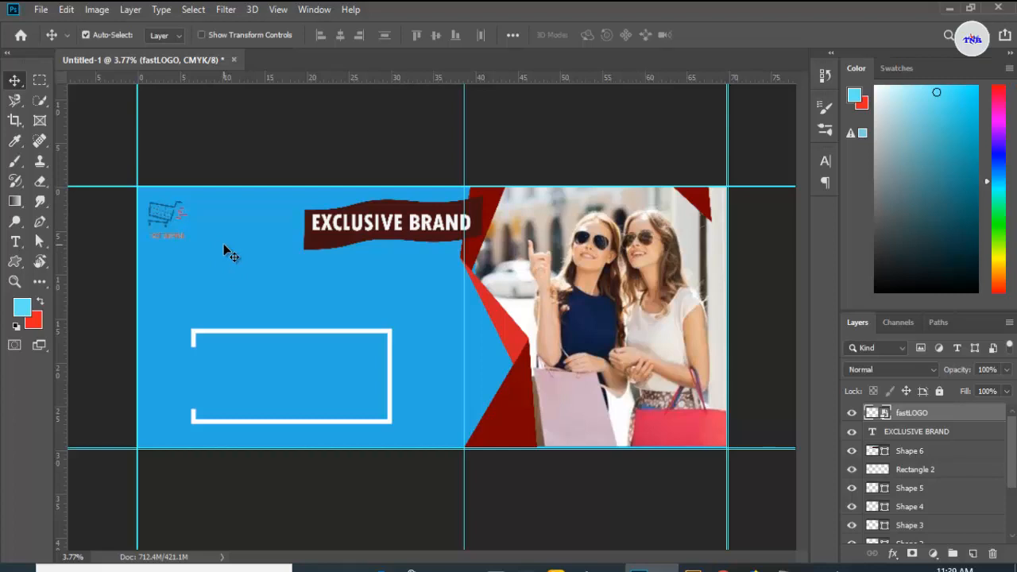
# Step: Copy the line SEASONAL CLOTHING ARRIVALS from the Notepad text document
pyautogui.click(15, 242)
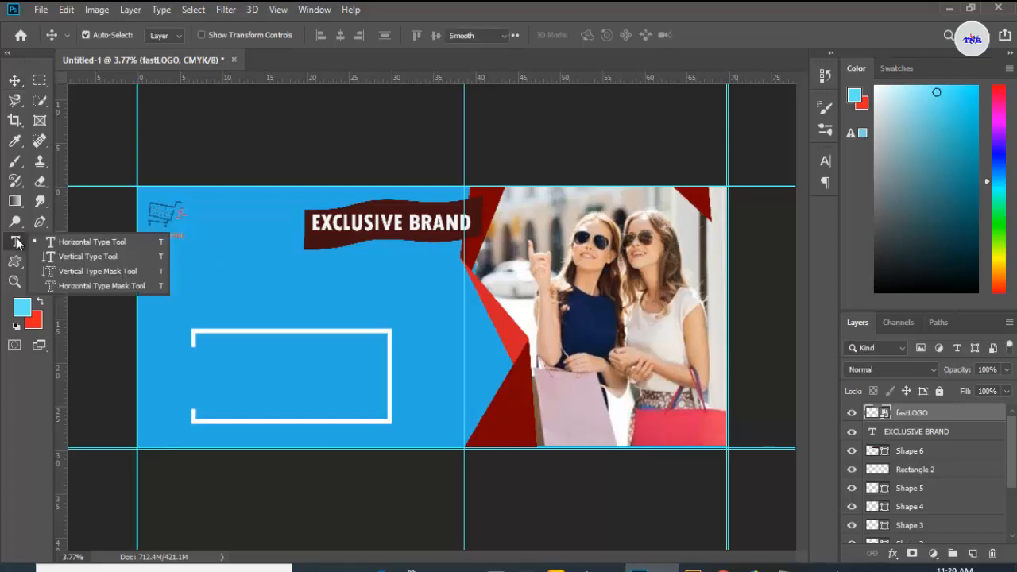
pyautogui.click(49, 242)
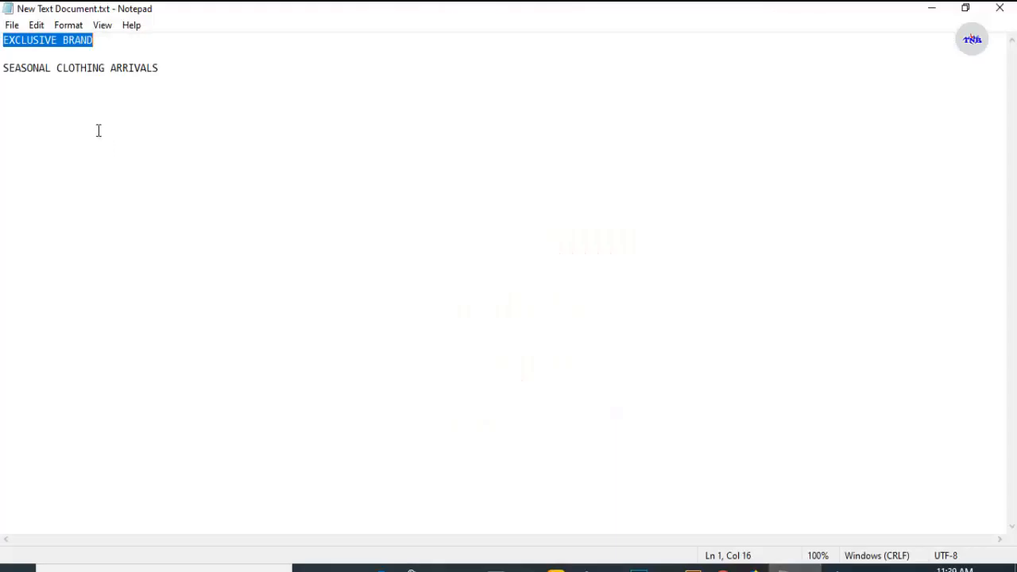
pyautogui.moveTo(3, 67); pyautogui.dragTo(157, 69)
pyautogui.rightClick(133, 71)
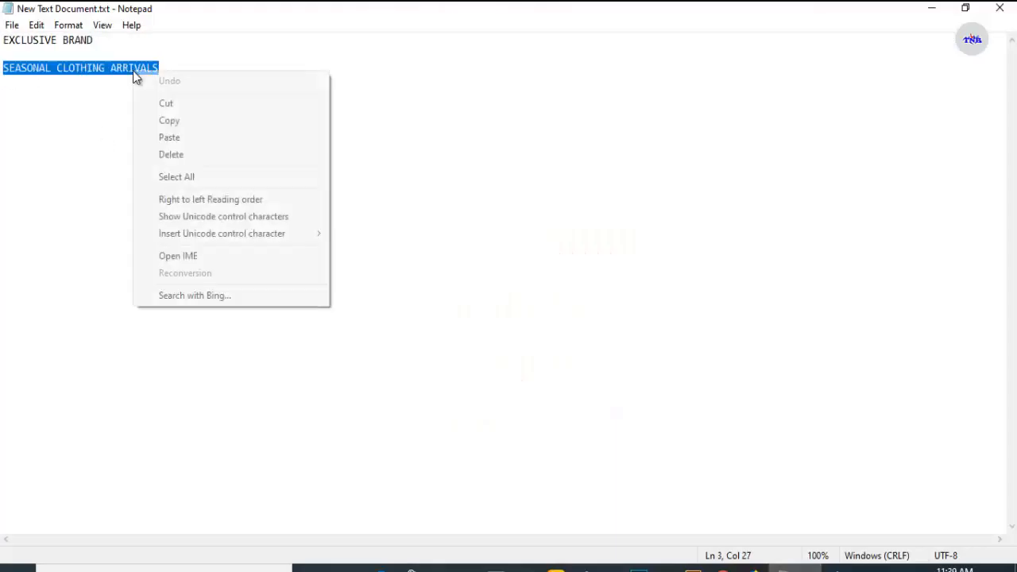
pyautogui.click(164, 118)
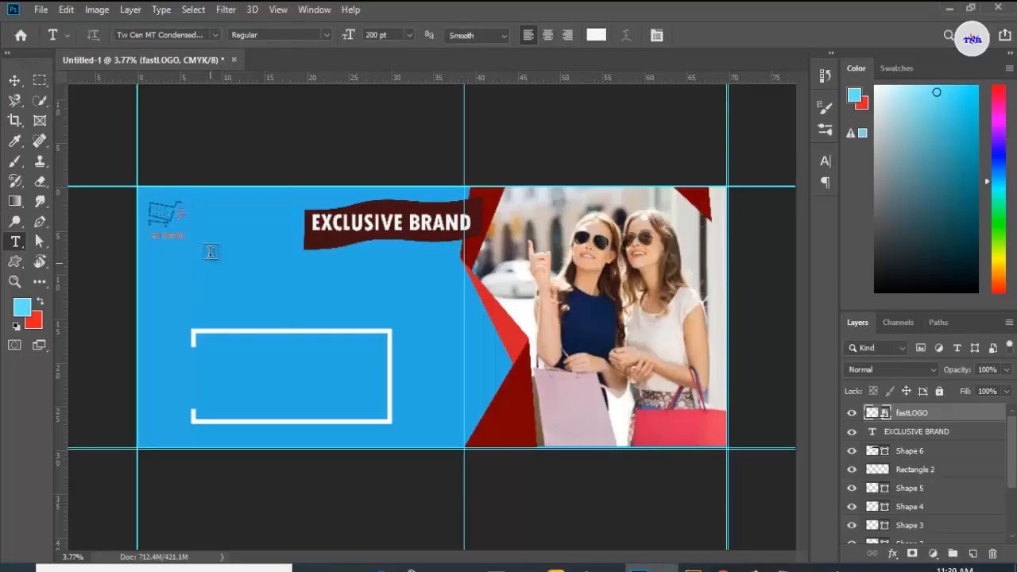
# Step: Paste SEASONAL CLOTHING ARRIVALS as new text below the logo and break it into three lines
pyautogui.click(211, 252)
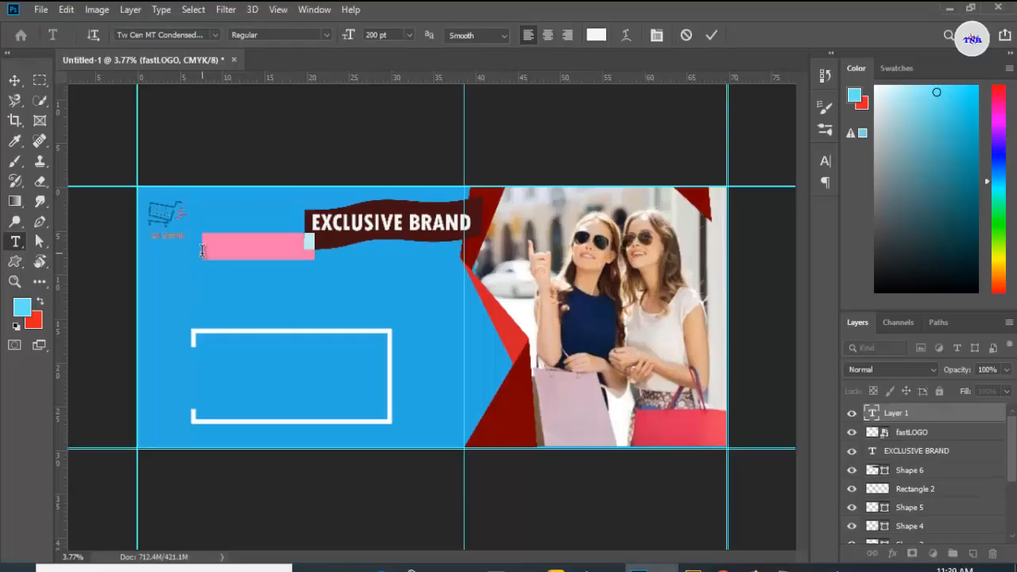
pyautogui.press('BackSpace')
pyautogui.hotkey('ctrl', 'v')
pyautogui.click(295, 246)
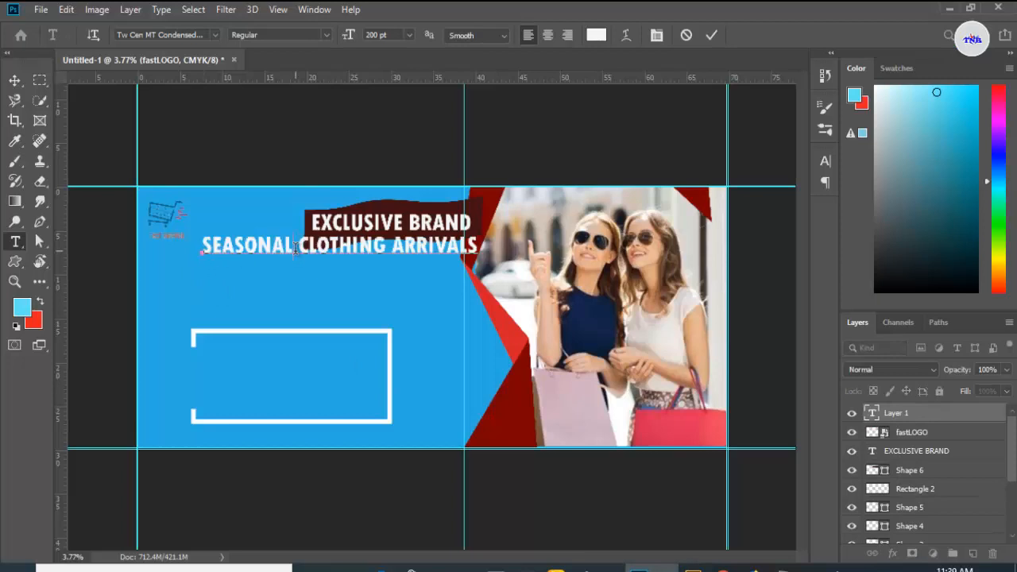
pyautogui.press('Return')
pyautogui.click(297, 274)
pyautogui.press('Return')
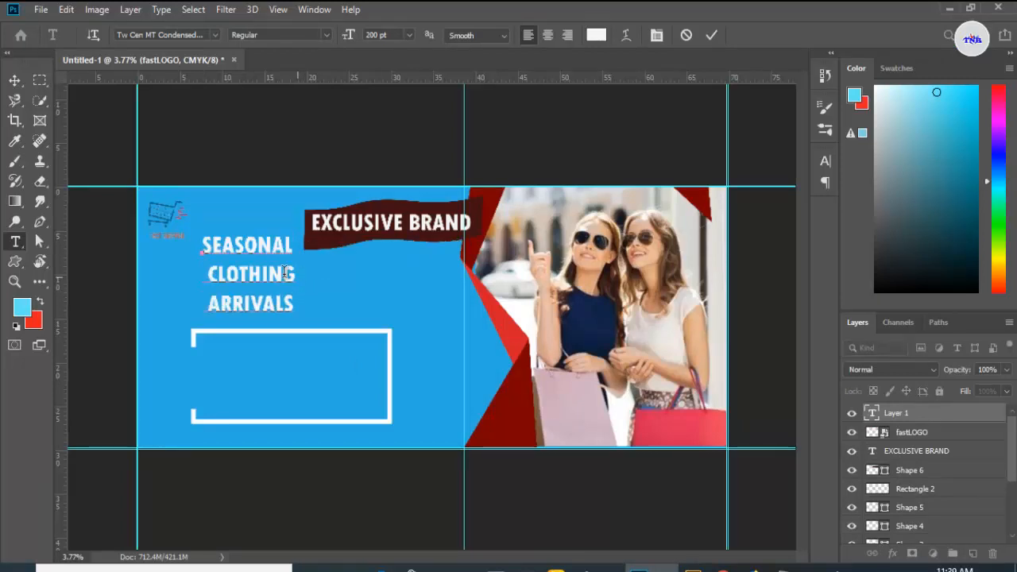
# Step: Set the headline text size to 220 pt and nudge it slightly left
pyautogui.moveTo(202, 243); pyautogui.dragTo(309, 330)
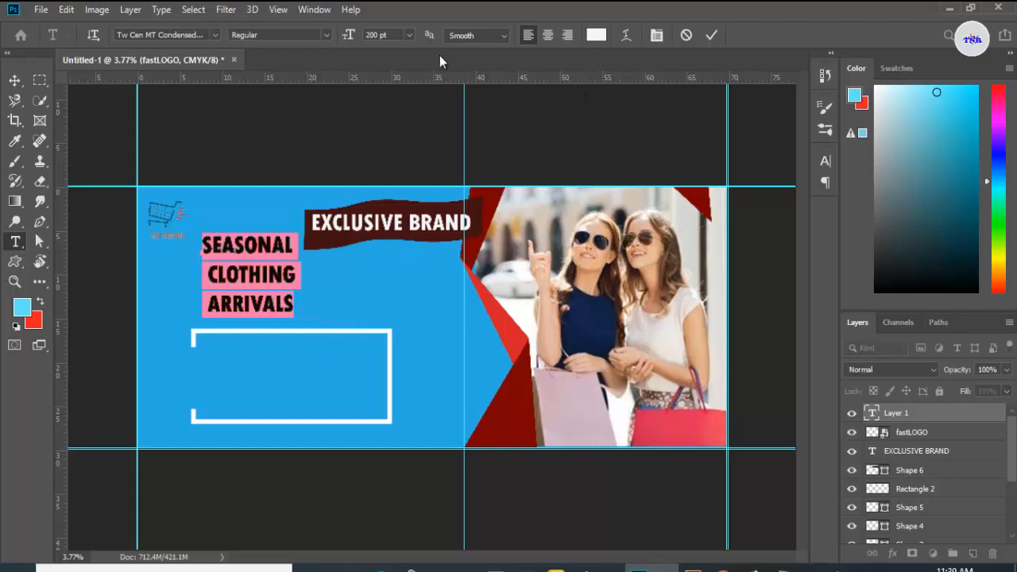
pyautogui.write('220')
pyautogui.press('Return')
pyautogui.click(710, 36)
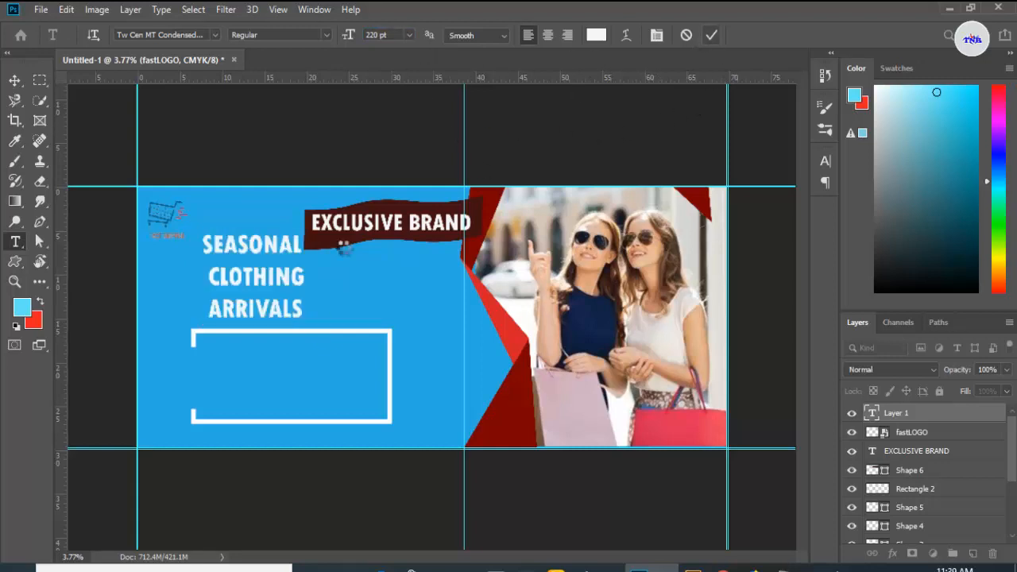
pyautogui.press('v')
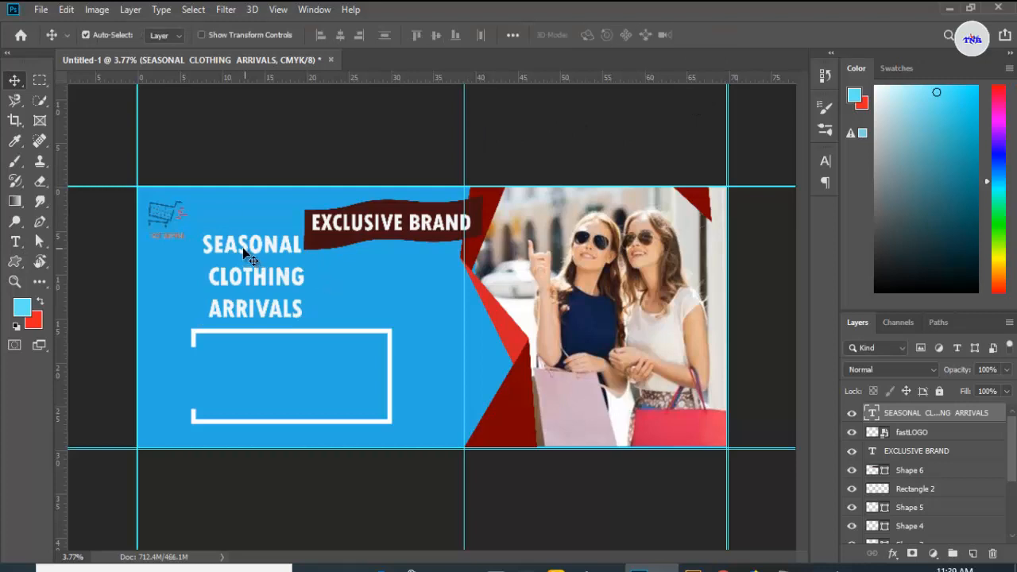
pyautogui.moveTo(243, 247); pyautogui.dragTo(236, 251)
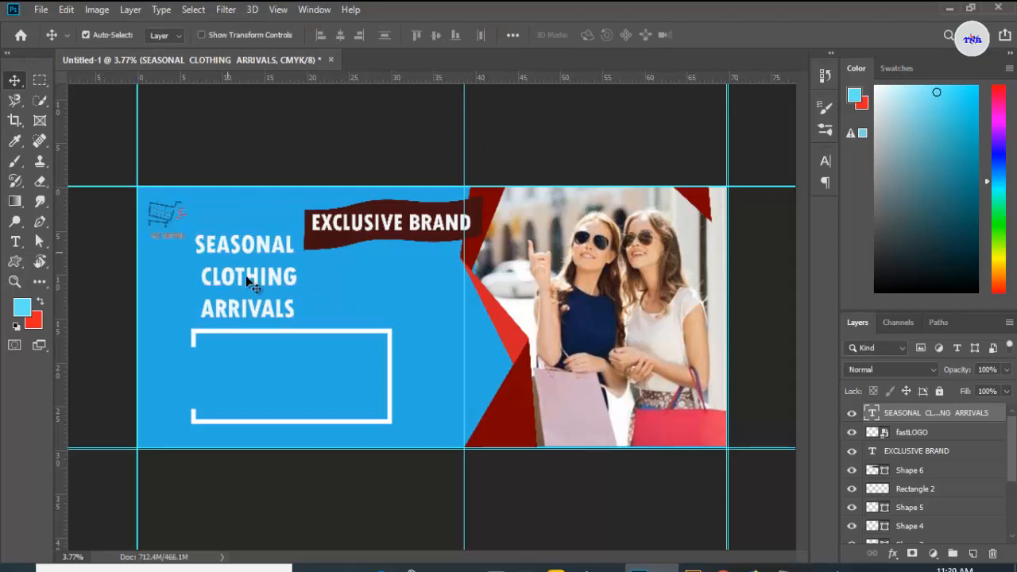
# Step: Change the headline font to Cooper Std Black at 180 pt and shift it slightly down-left
pyautogui.click(15, 241)
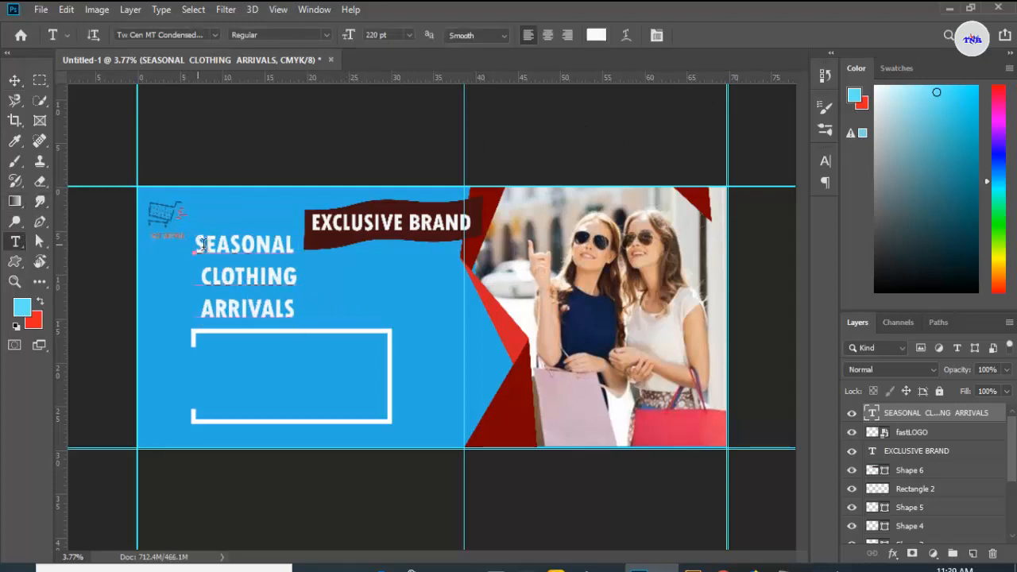
pyautogui.moveTo(195, 236); pyautogui.dragTo(295, 318)
pyautogui.click(213, 36)
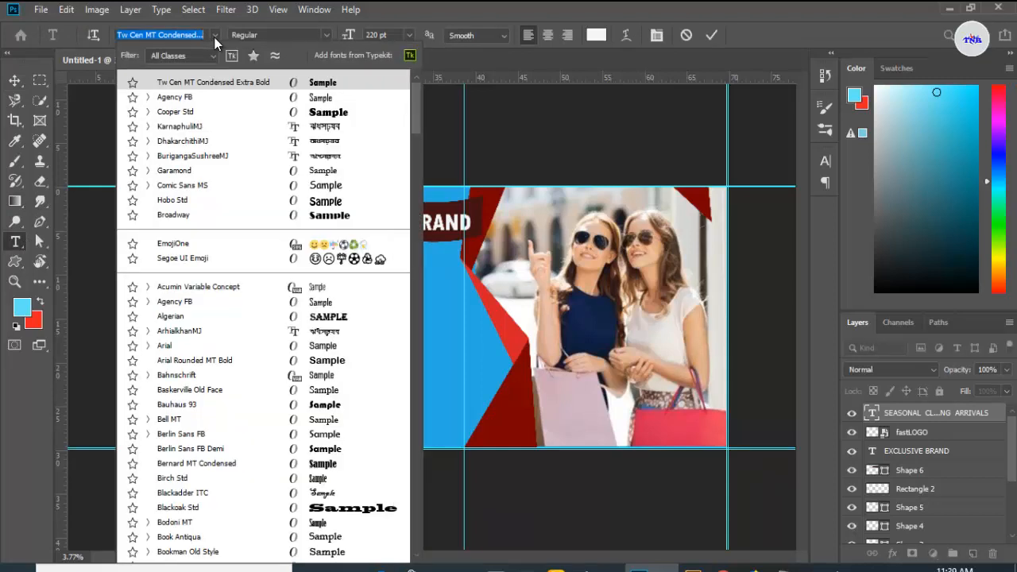
pyautogui.click(291, 115)
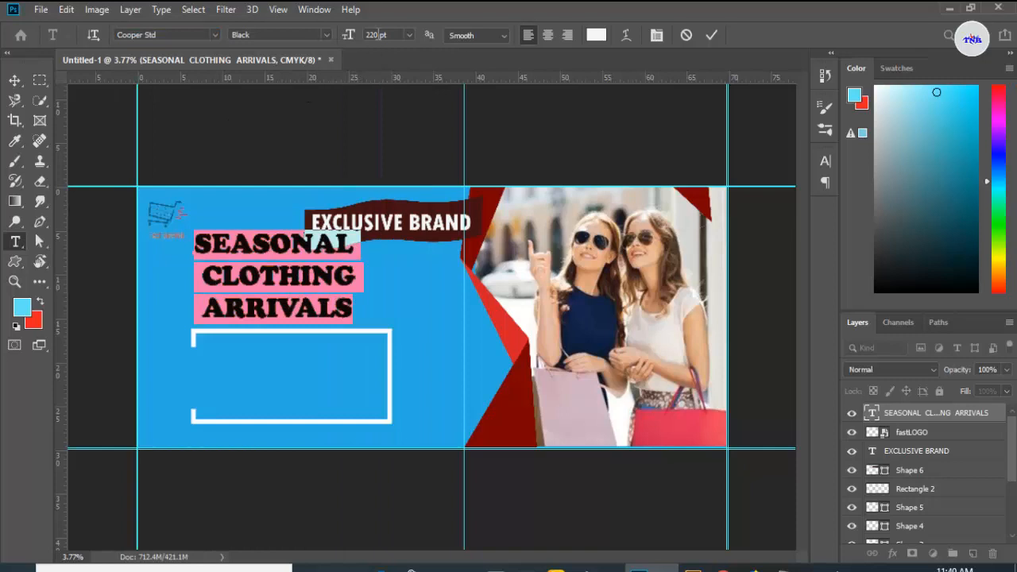
pyautogui.press('BackSpace')
pyautogui.press('BackSpace')
pyautogui.press('BackSpace')
pyautogui.write('180')
pyautogui.press('Return')
pyautogui.click(711, 34)
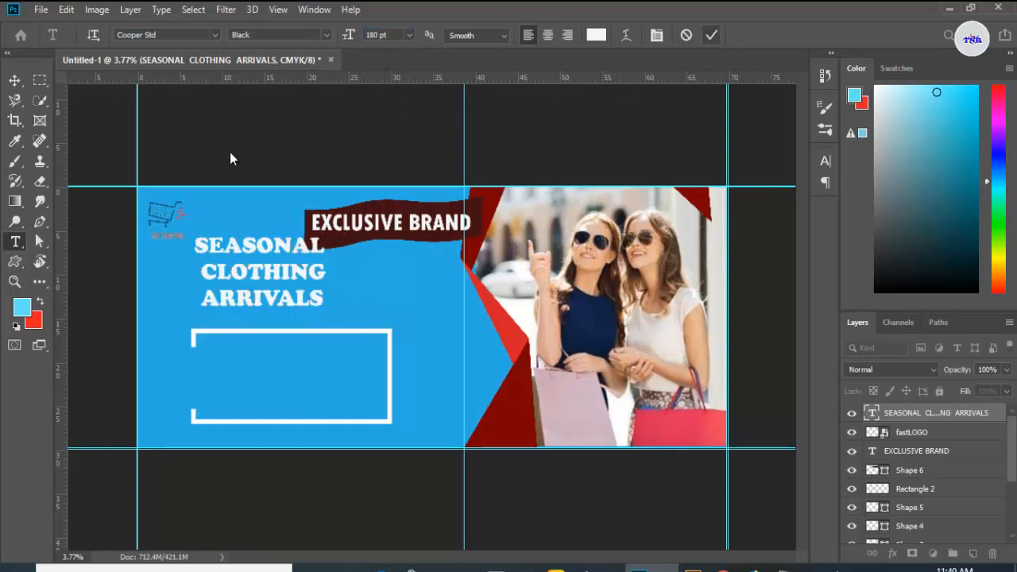
pyautogui.click(14, 80)
pyautogui.moveTo(281, 247); pyautogui.dragTo(258, 252)
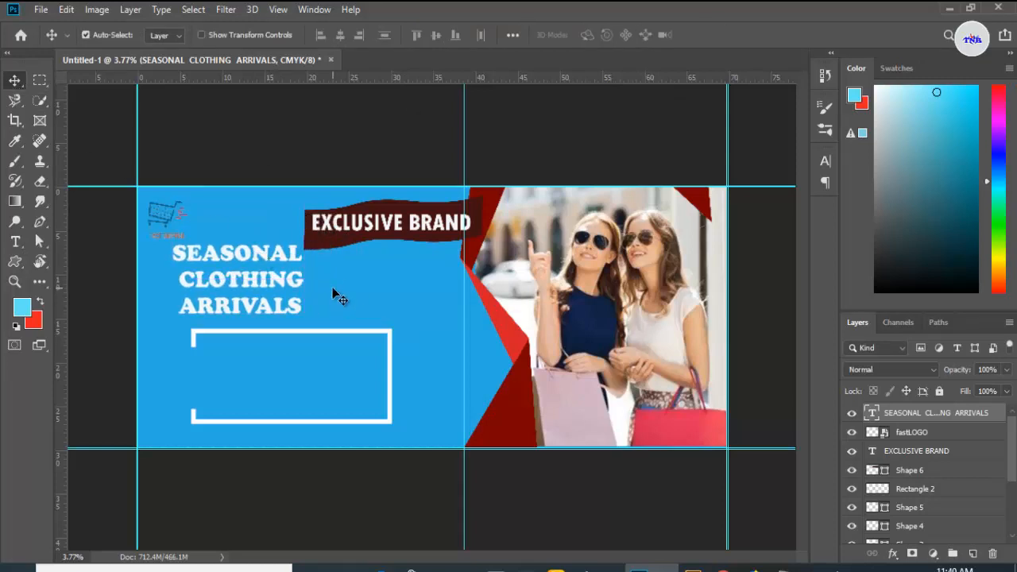
# Step: Add a new text line reading SALE 50% off at the left edge of the white frame
pyautogui.moveTo(16, 241); pyautogui.dragTo(59, 236)
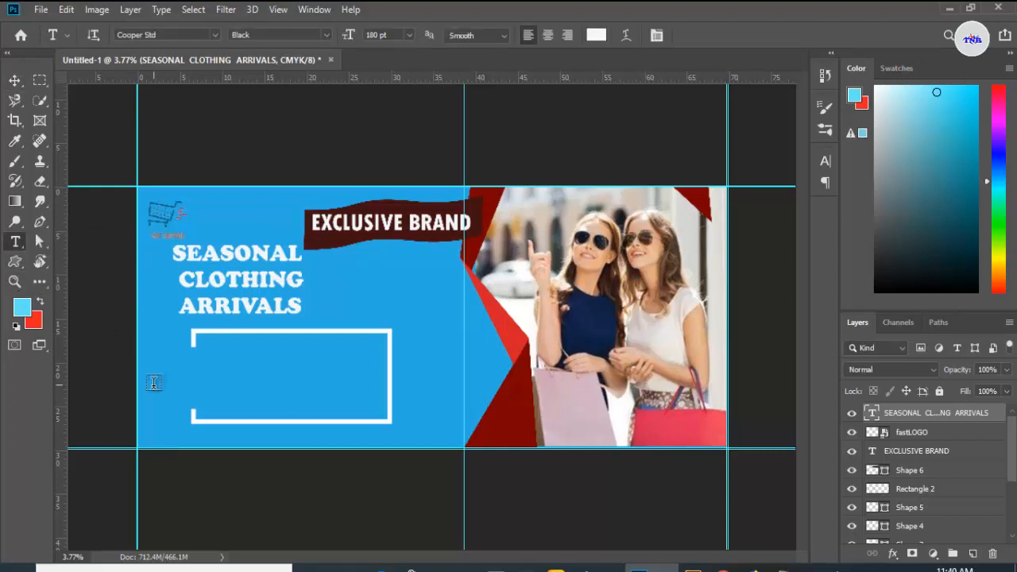
pyautogui.click(152, 377)
pyautogui.press('BackSpace')
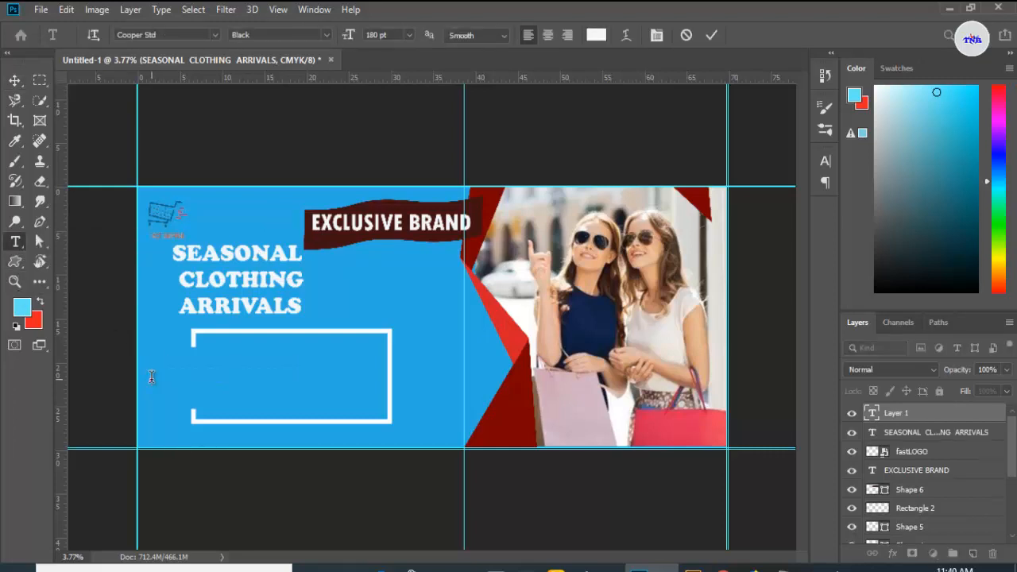
pyautogui.write('SALE 50% o')
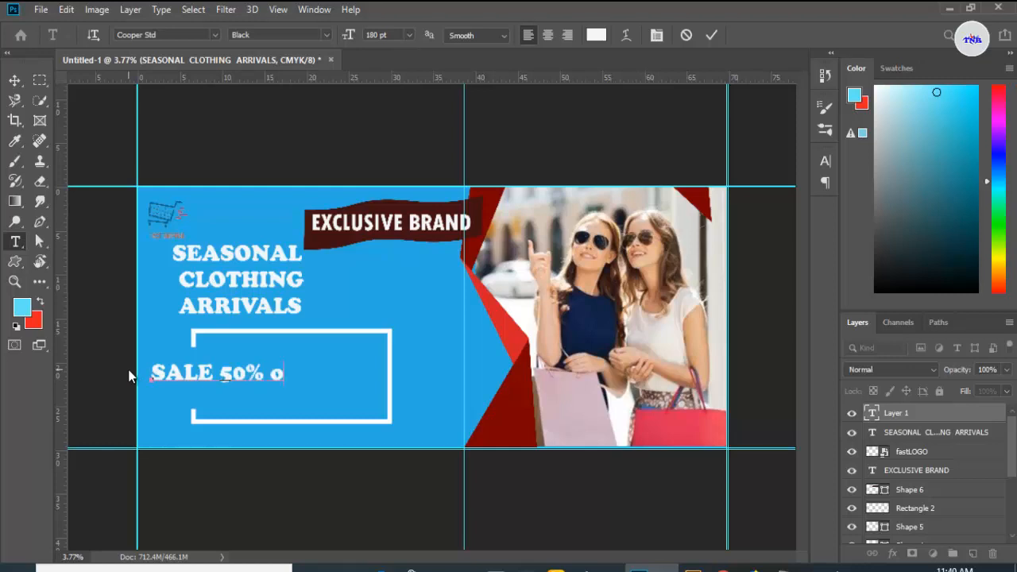
pyautogui.write('ff')
# Step: Set the whole sale text to Algerian at 300 pt and commit it
pyautogui.hotkey('ctrl', 'a')
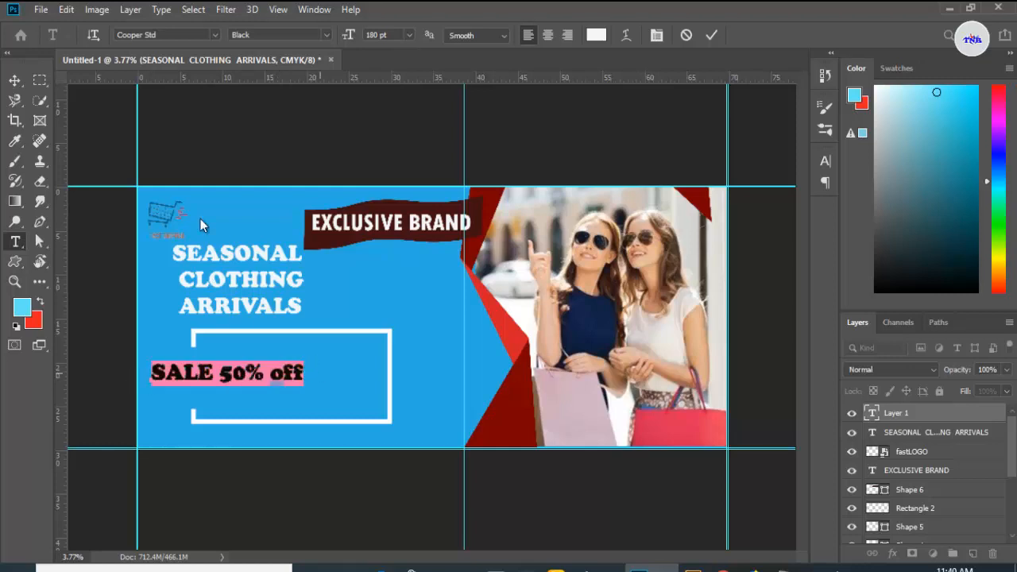
pyautogui.click(214, 32)
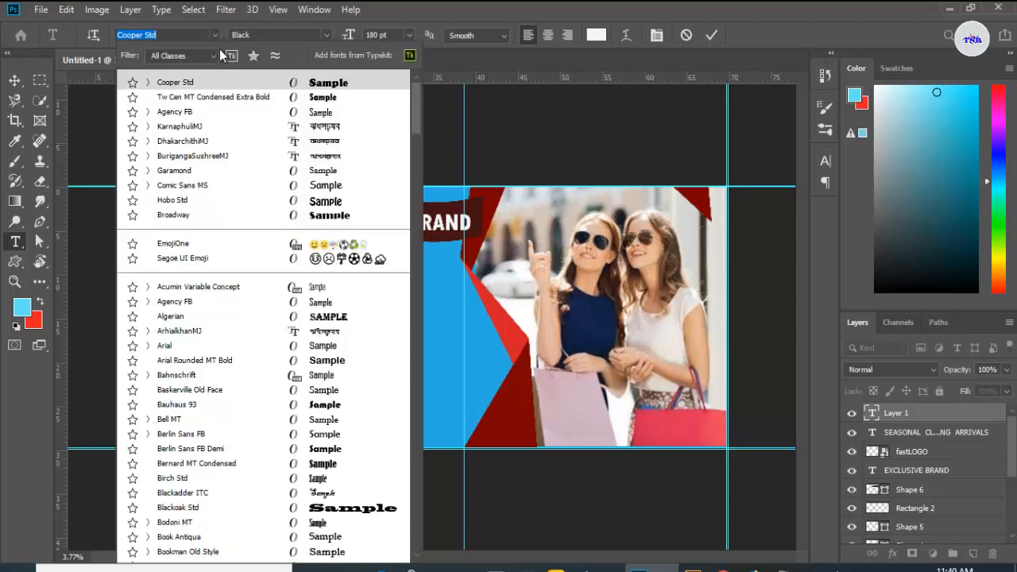
pyautogui.click(333, 318)
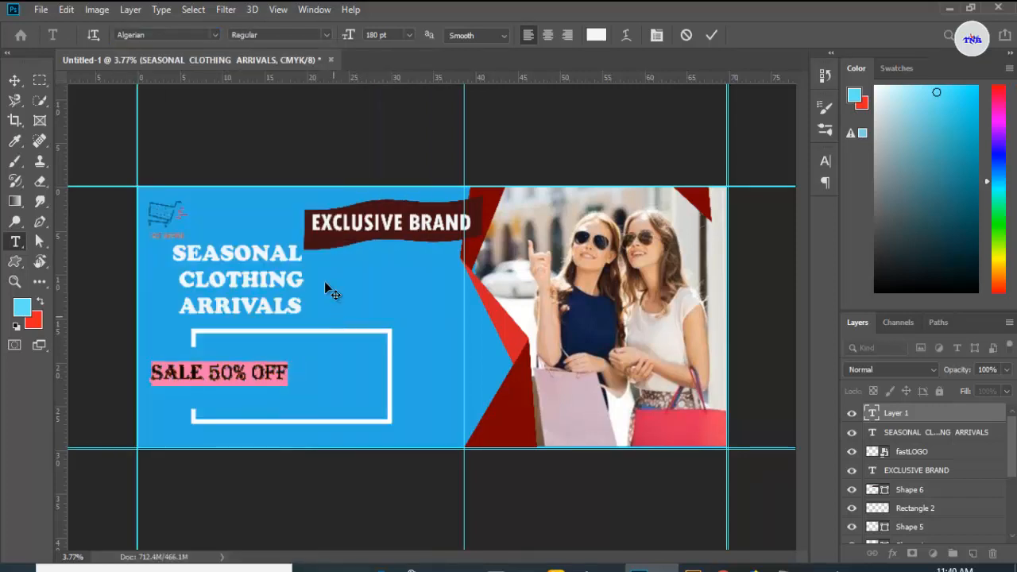
pyautogui.click(408, 35)
pyautogui.click(376, 34)
pyautogui.write('250')
pyautogui.press('Return')
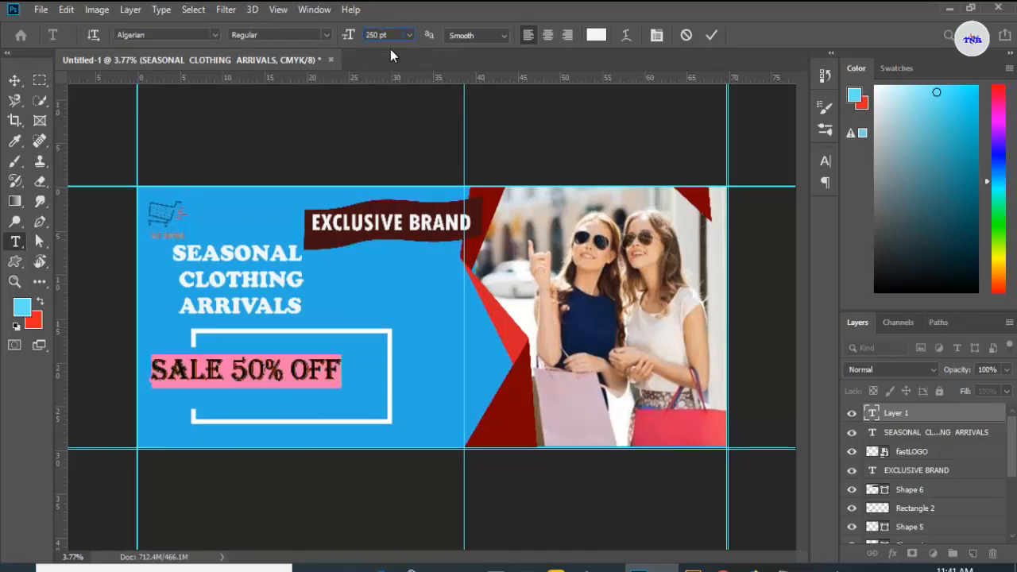
pyautogui.press('Return')
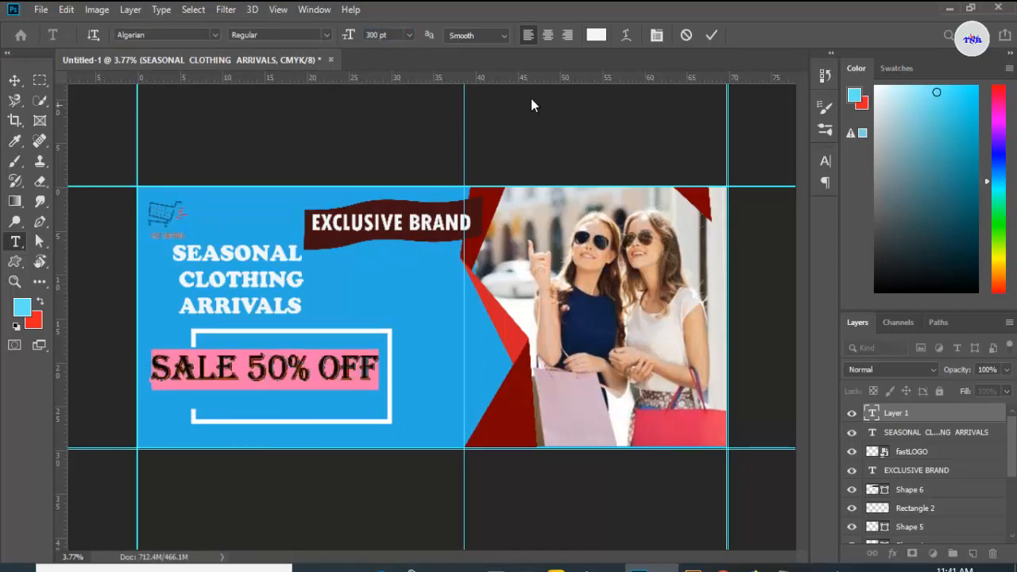
pyautogui.click(711, 35)
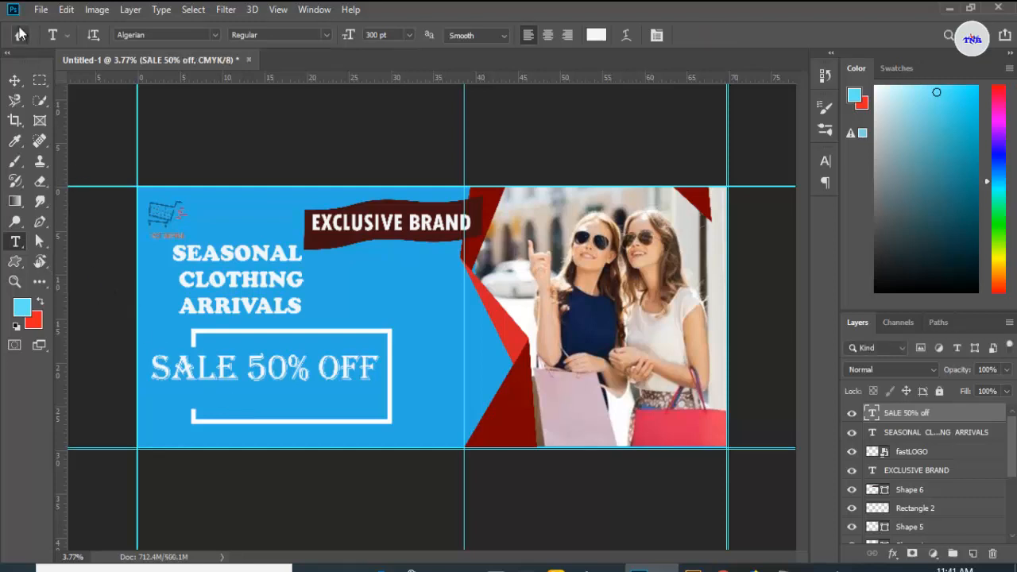
# Step: Nudge the sale text slightly down and change its font to Tw Cen MT Condensed Extra Bold
pyautogui.press('v')
pyautogui.moveTo(282, 378); pyautogui.dragTo(277, 387)
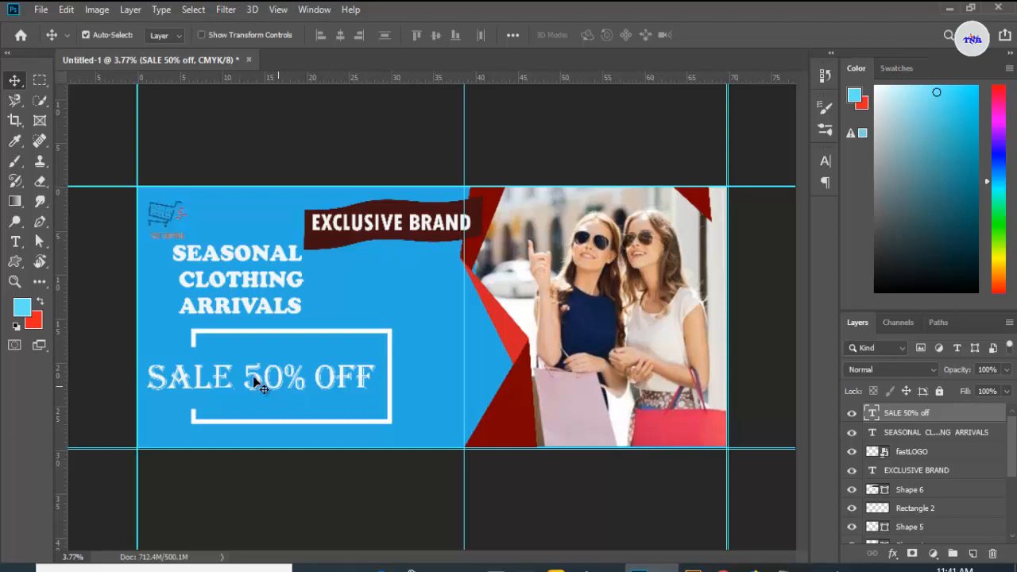
pyautogui.click(15, 242)
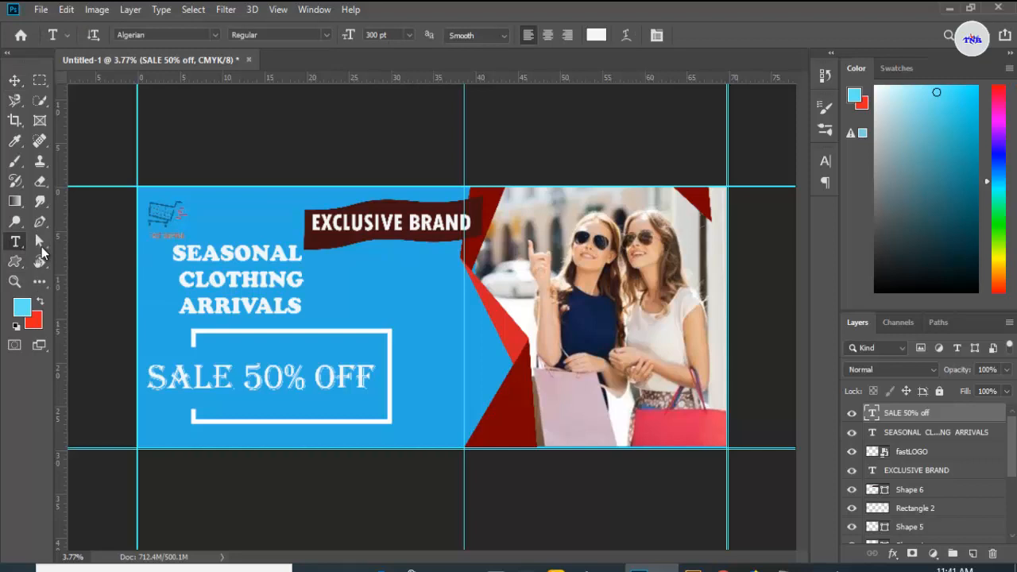
pyautogui.click(215, 34)
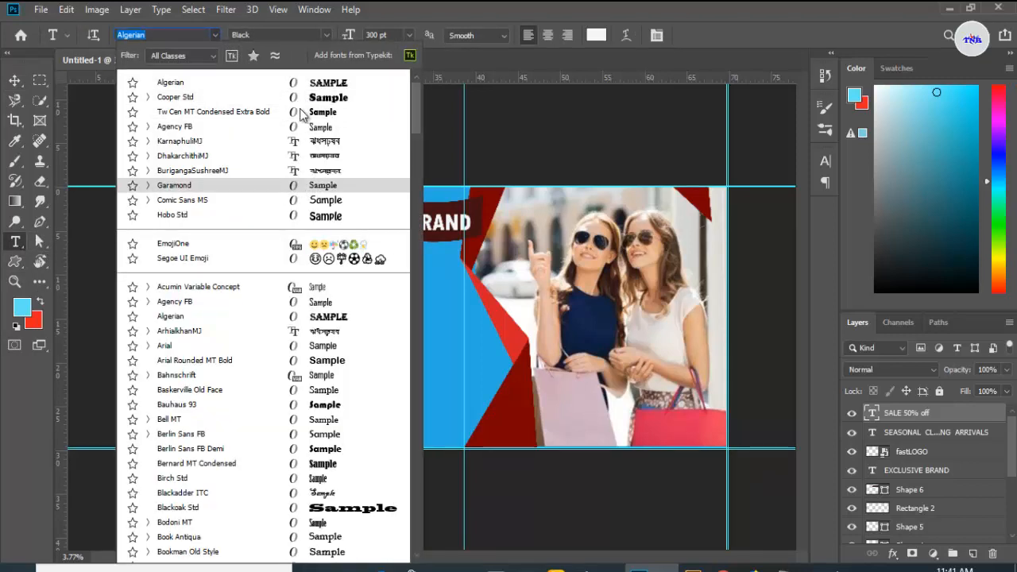
pyautogui.click(300, 112)
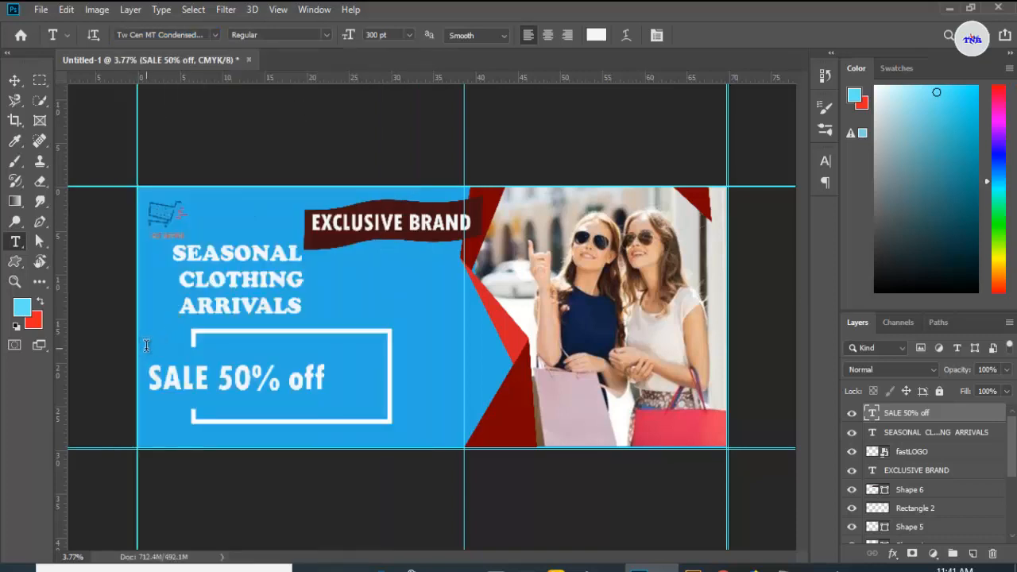
# Step: Add a small NEW ARRIVALS label at 72 pt above the sale text, then shift the sale text slightly left
pyautogui.click(145, 345)
pyautogui.press('BackSpace')
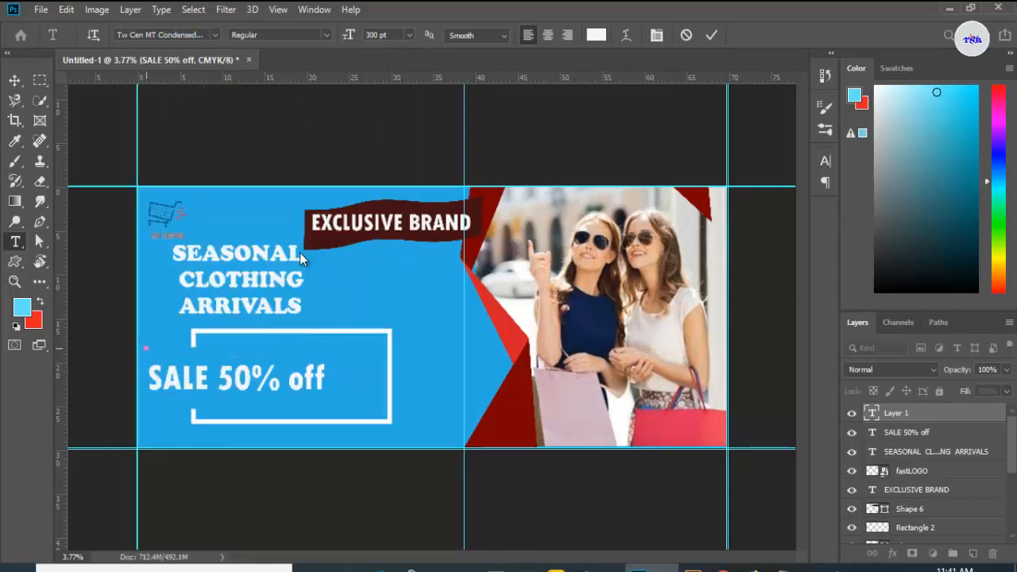
pyautogui.click(409, 35)
pyautogui.click(389, 233)
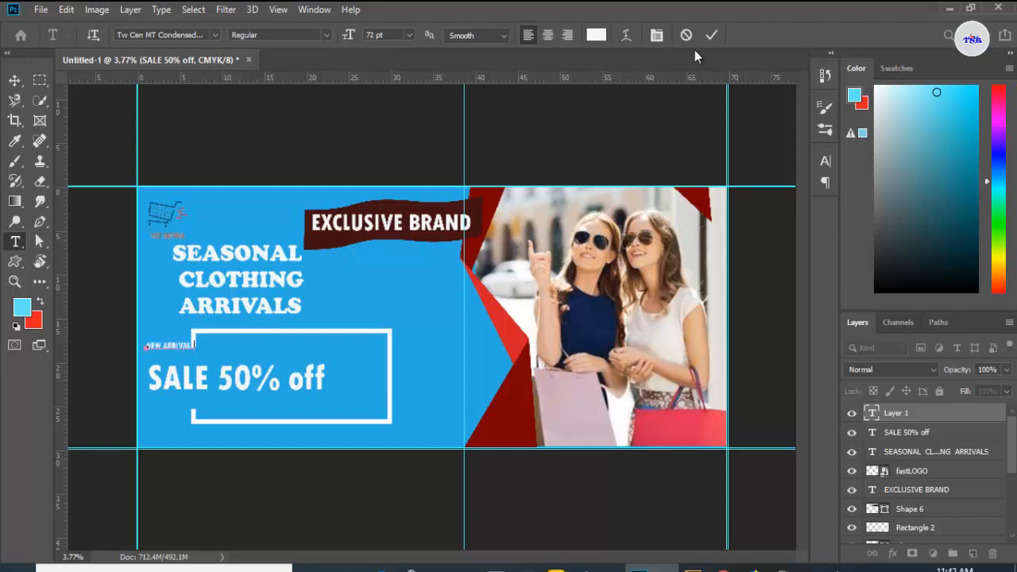
pyautogui.click(711, 35)
pyautogui.click(14, 80)
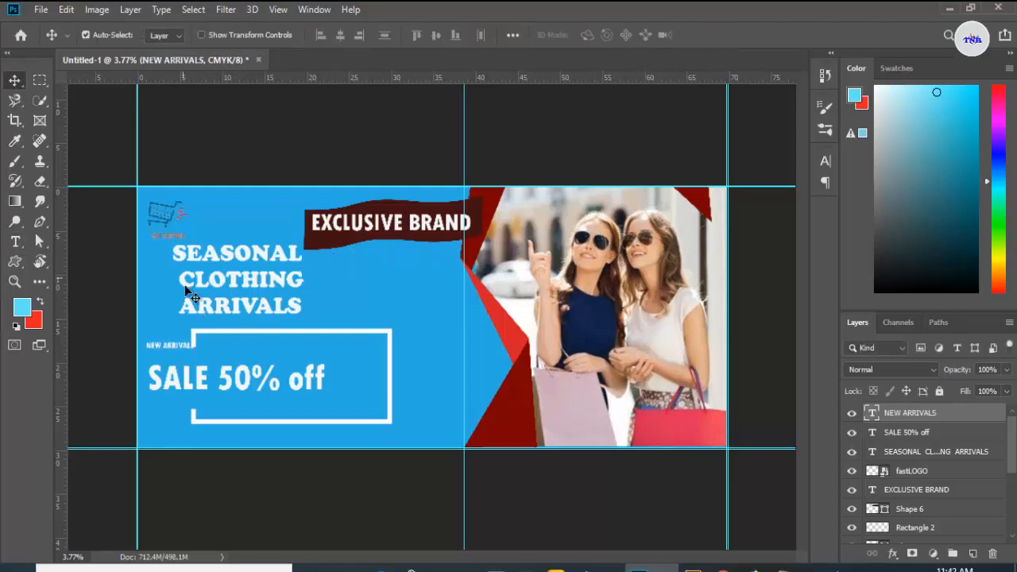
pyautogui.moveTo(170, 356); pyautogui.dragTo(149, 382)
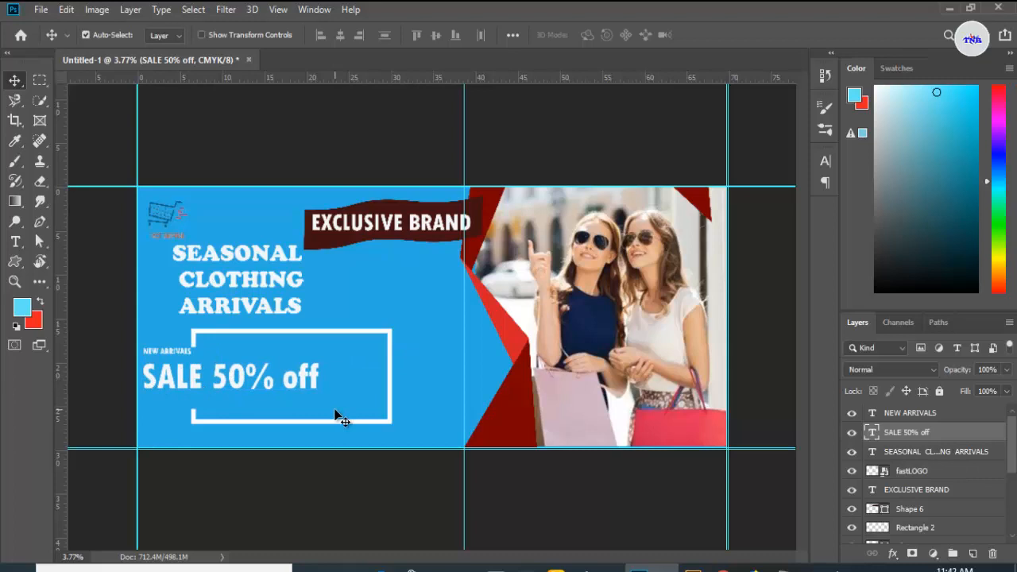
# Step: Add a NEW STYEL label near the frame's upper right corner and set it to 120 pt
pyautogui.click(15, 241)
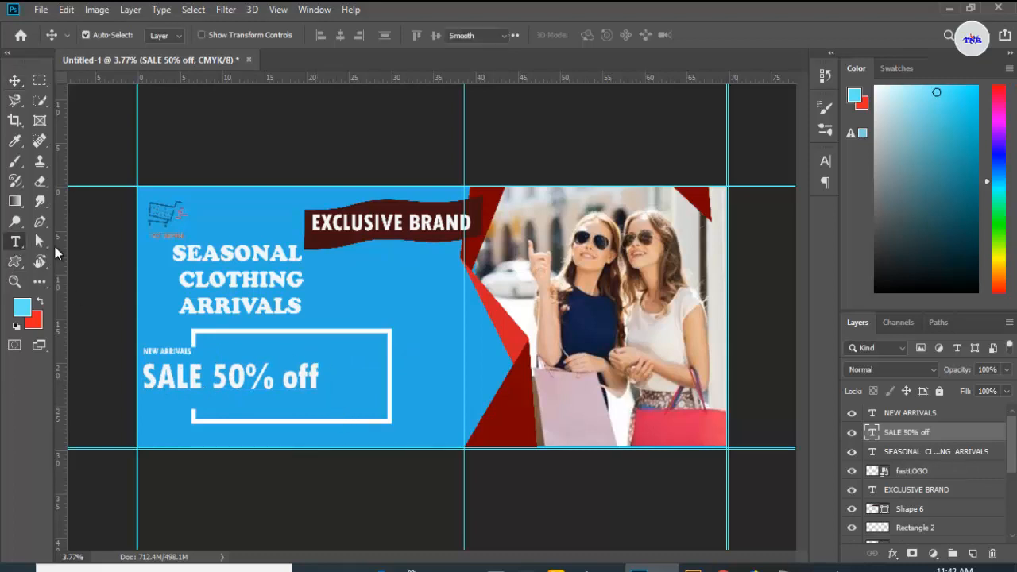
pyautogui.click(304, 352)
pyautogui.press('BackSpace')
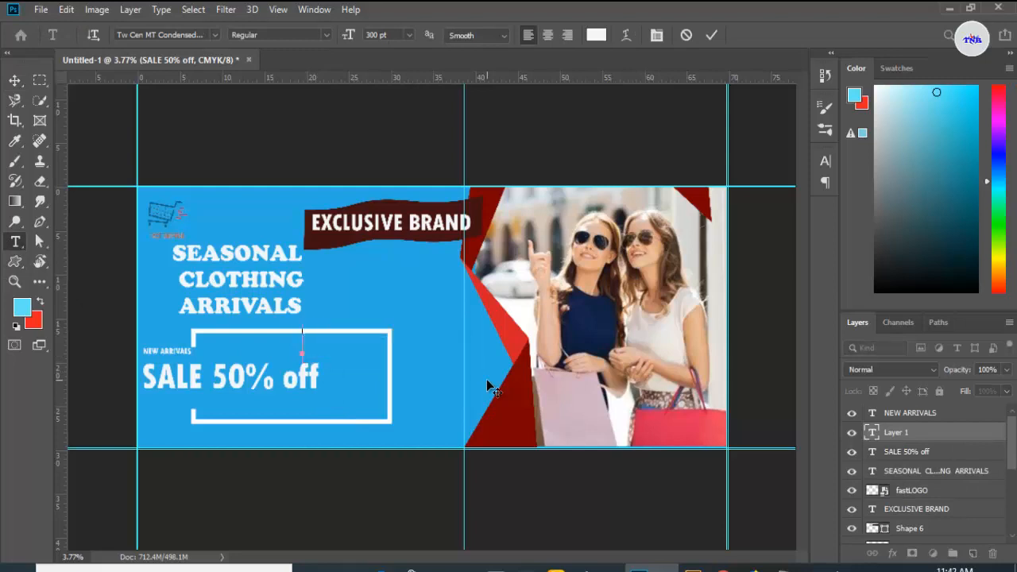
pyautogui.click(410, 34)
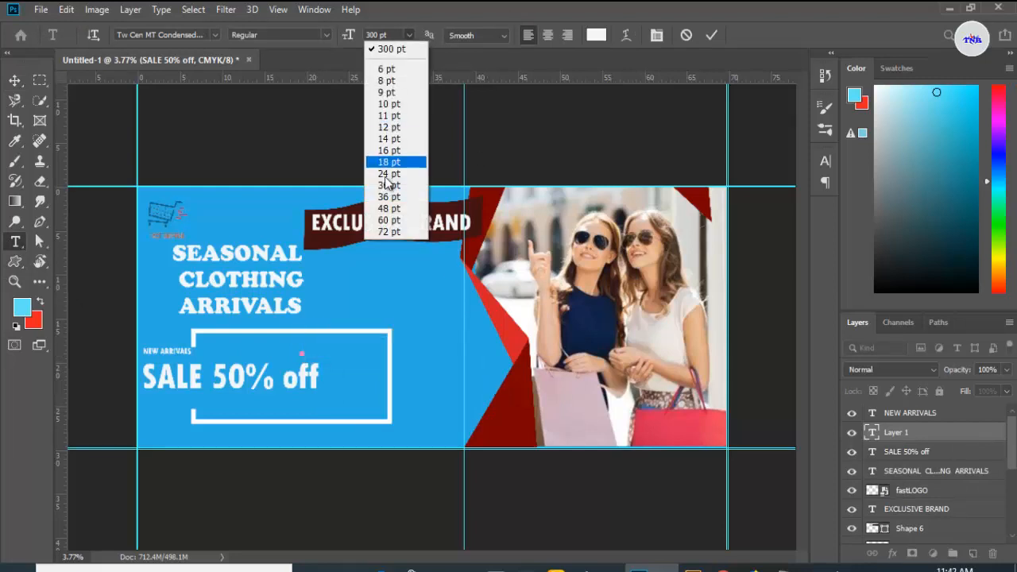
pyautogui.click(384, 231)
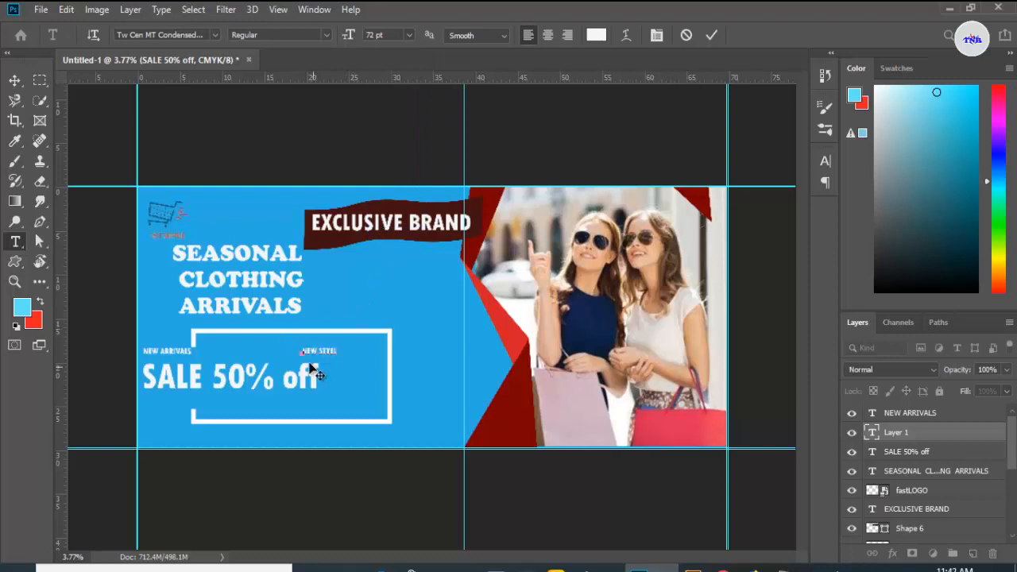
pyautogui.moveTo(301, 350); pyautogui.dragTo(350, 354)
pyautogui.click(373, 35)
pyautogui.write('120')
pyautogui.press('Return')
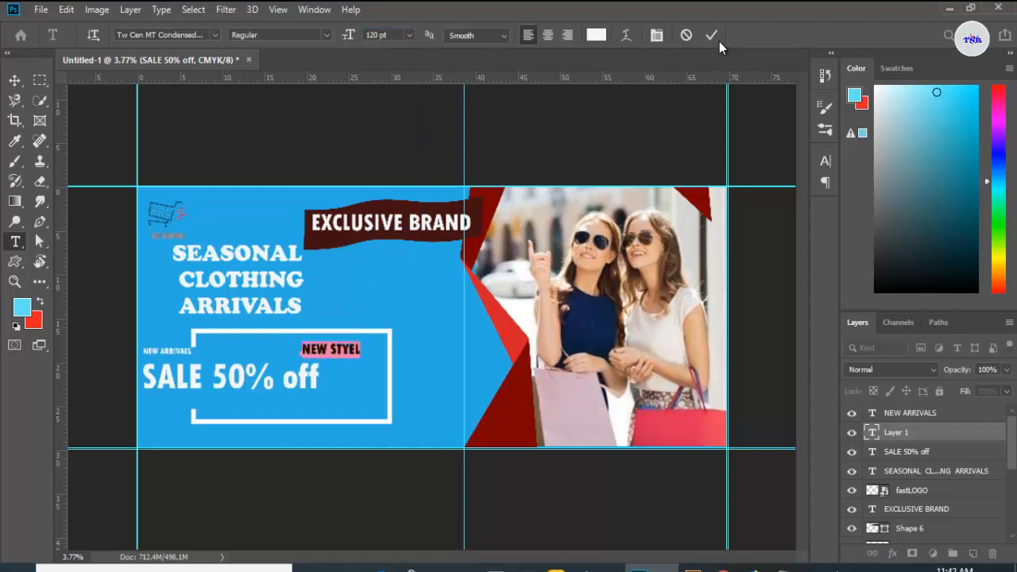
pyautogui.click(716, 39)
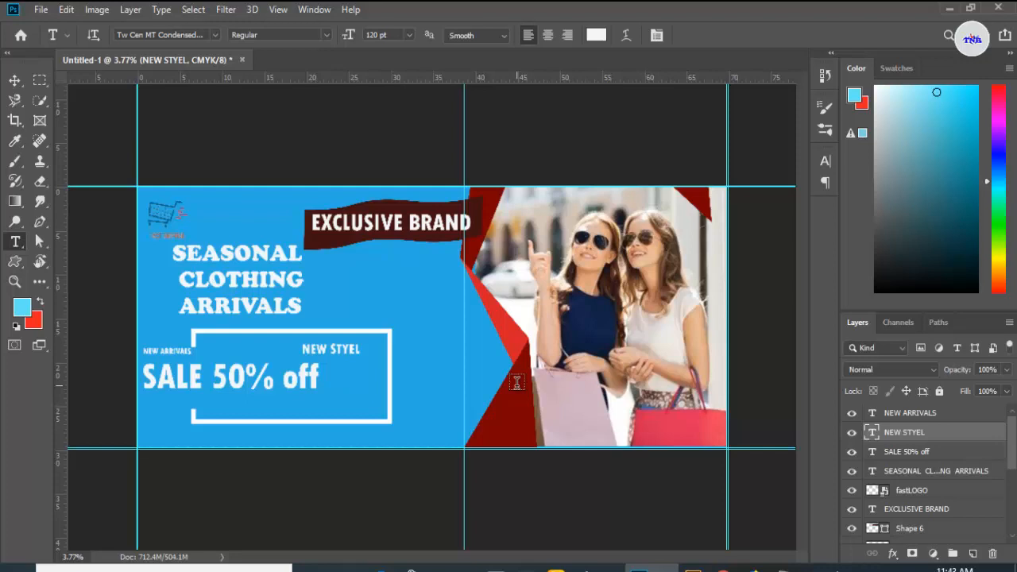
# Step: Draw a maroon rounded rectangle about 5643 × 795 px along the banner's lower edge below the frame
pyautogui.click(14, 261)
pyautogui.click(79, 277)
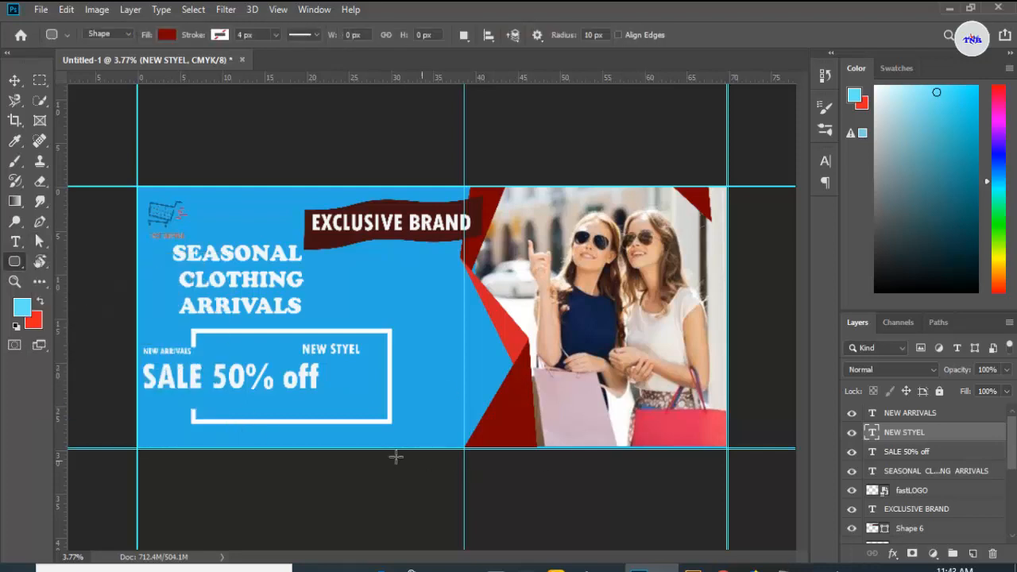
pyautogui.moveTo(233, 427); pyautogui.dragTo(392, 447)
pyautogui.click(661, 30)
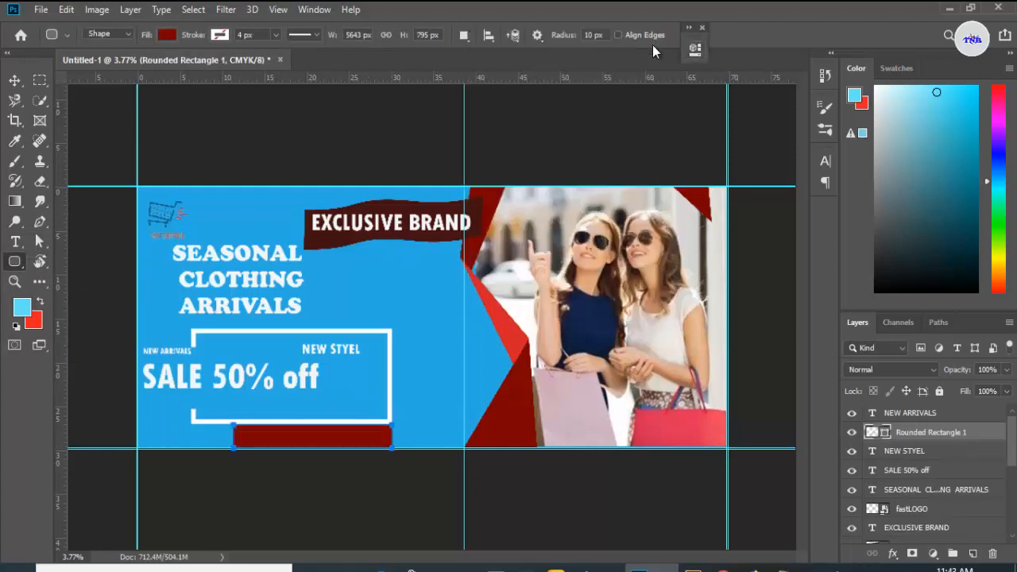
# Step: Add a new text line reading ORDER NOW inside the frame below the sale text
pyautogui.click(15, 242)
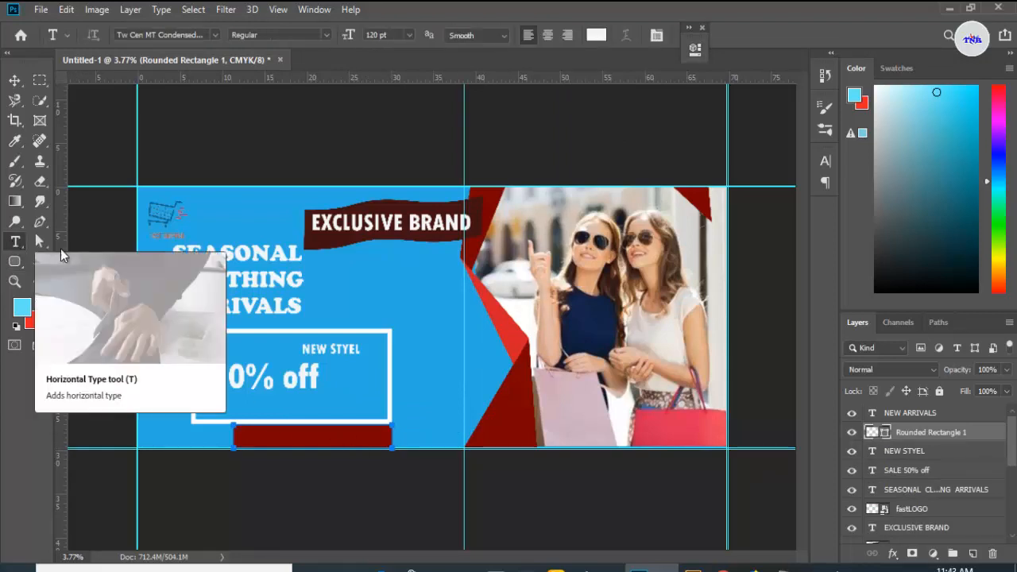
pyautogui.scroll(3, 302, 406)
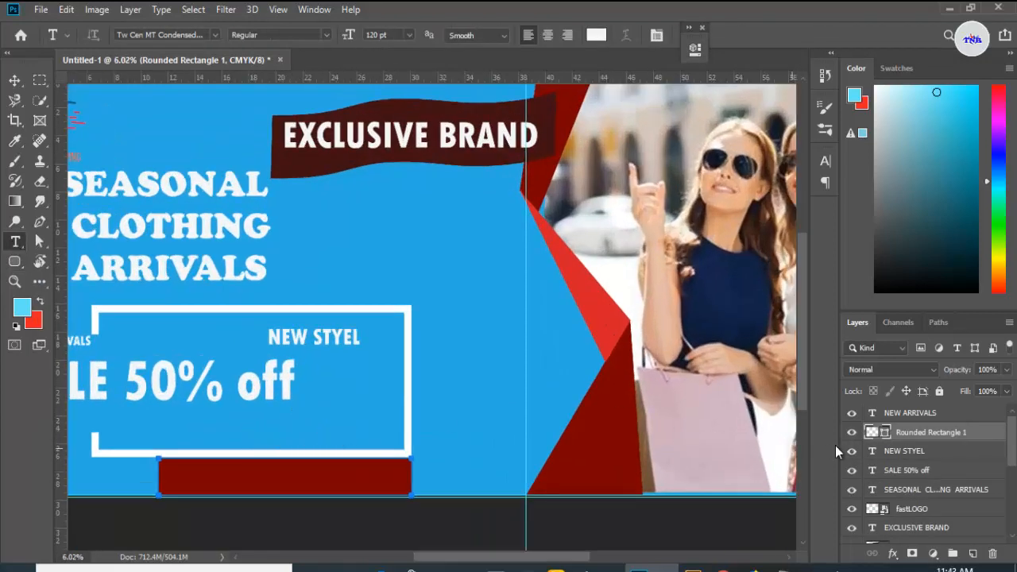
pyautogui.click(906, 413)
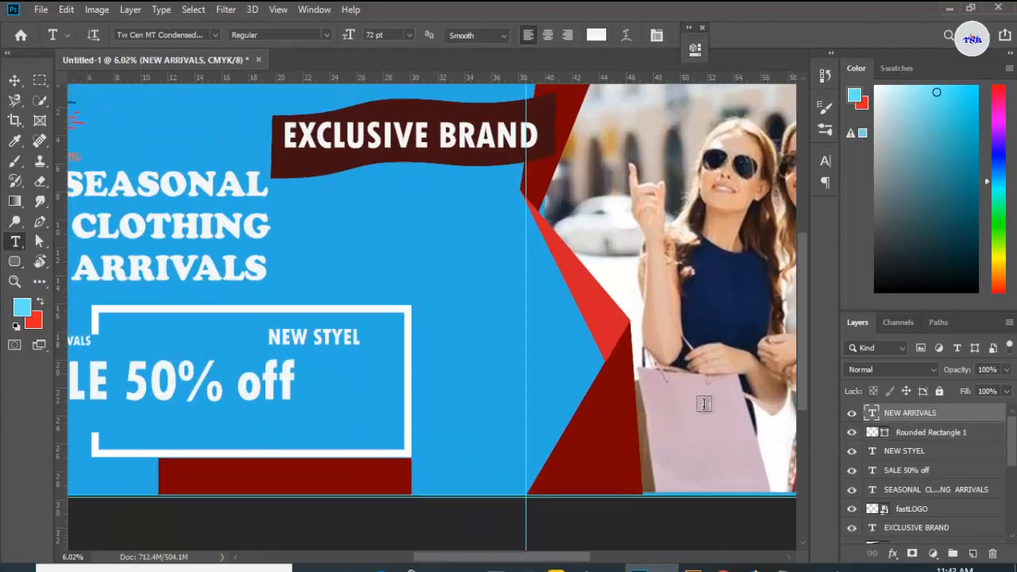
pyautogui.click(323, 410)
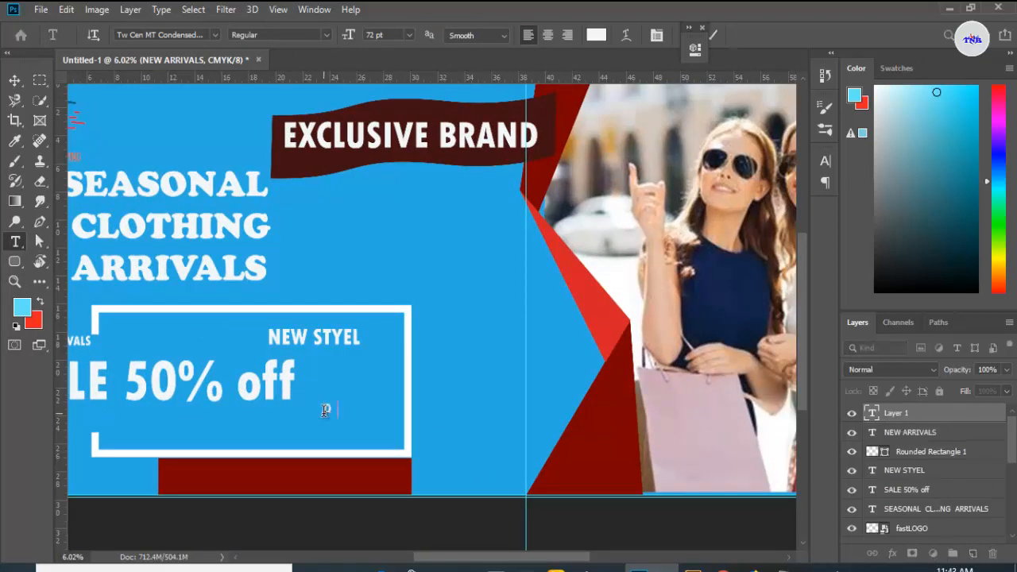
pyautogui.write('ORDER NOW')
# Step: Set the ORDER NOW text size to 130 pt
pyautogui.moveTo(333, 410); pyautogui.dragTo(390, 412)
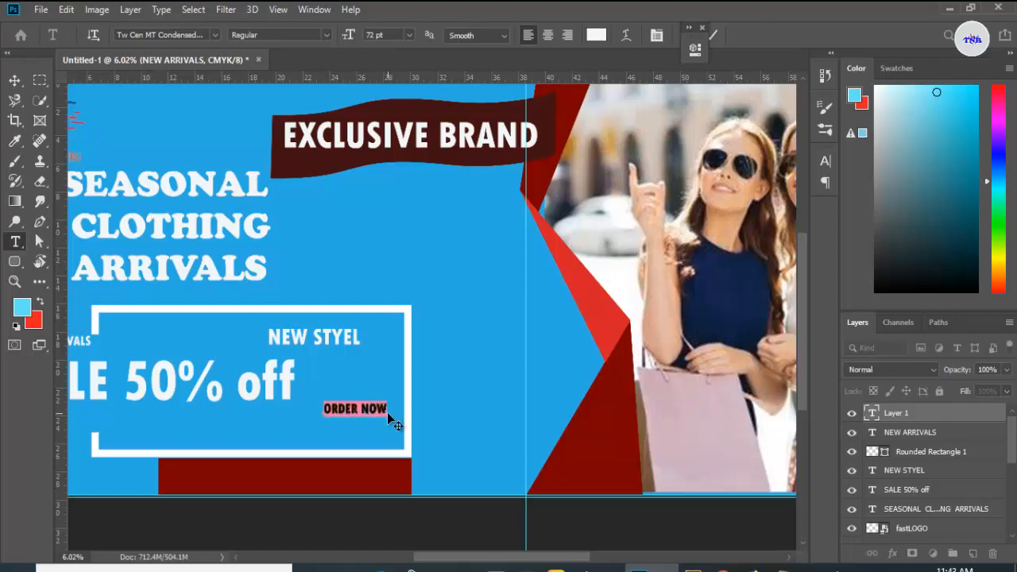
pyautogui.click(375, 35)
pyautogui.press('BackSpace')
pyautogui.press('BackSpace')
pyautogui.press('Return')
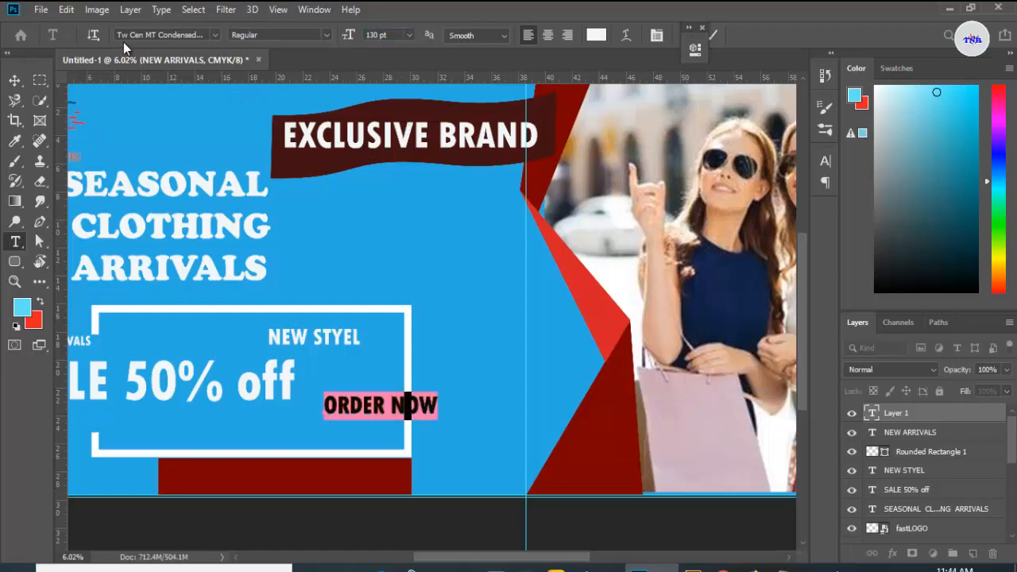
# Step: Change the ORDER NOW font to Arial Rounded MT Bold and move the text onto the maroon rectangle
pyautogui.click(215, 35)
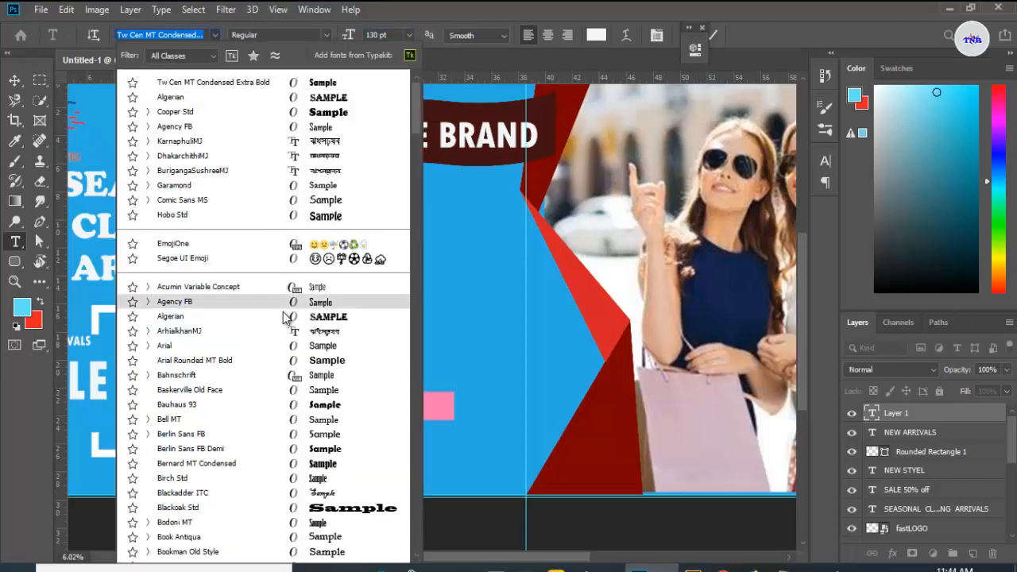
pyautogui.click(285, 360)
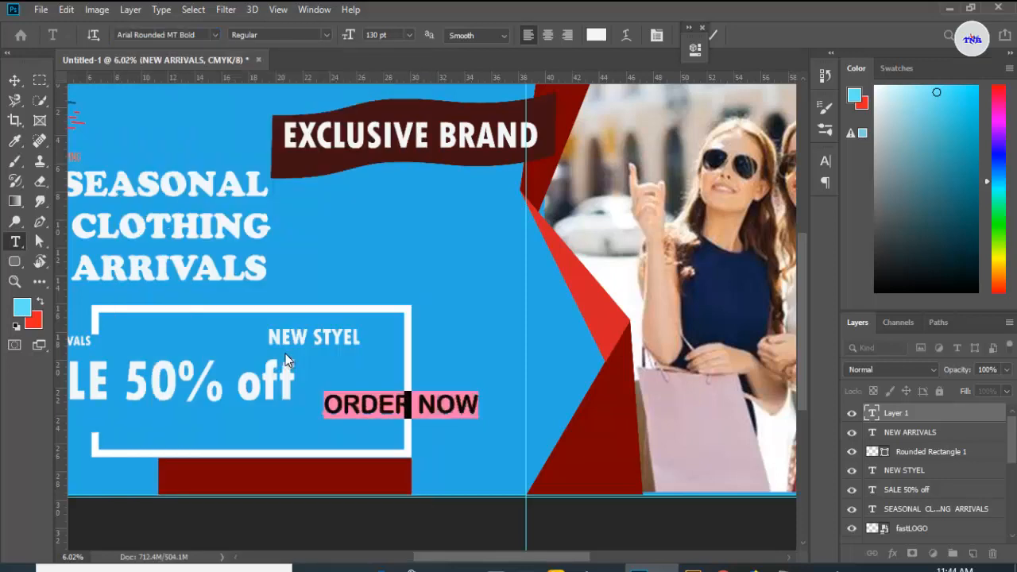
pyautogui.click(702, 28)
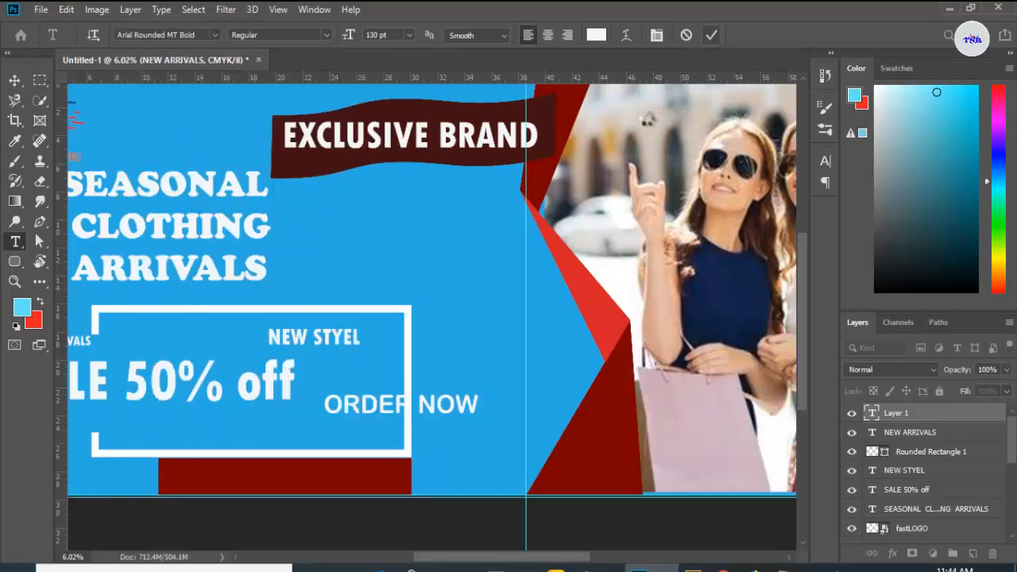
pyautogui.click(14, 80)
pyautogui.moveTo(345, 411); pyautogui.dragTo(220, 483)
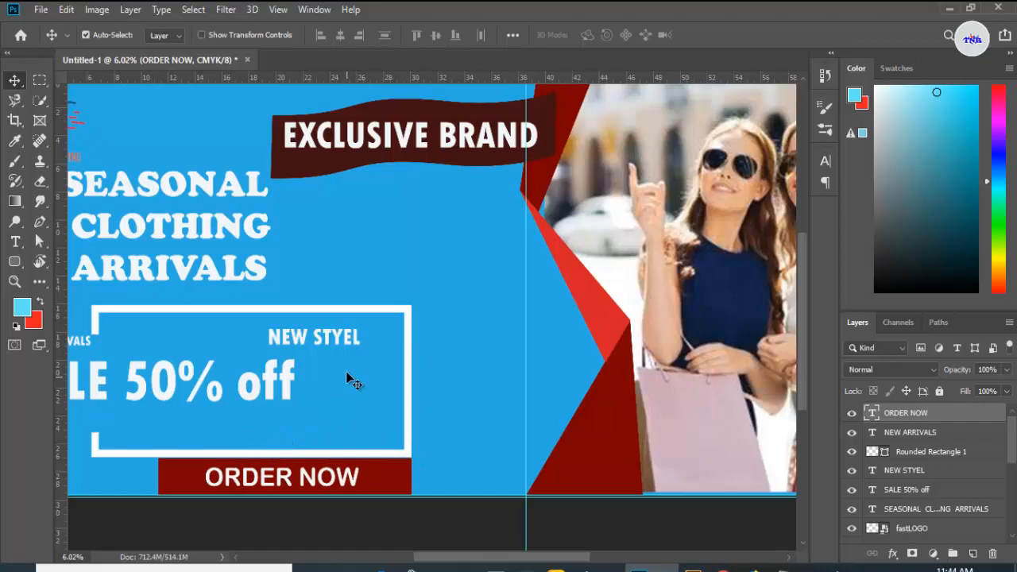
pyautogui.hotkey('ctrl', '0')
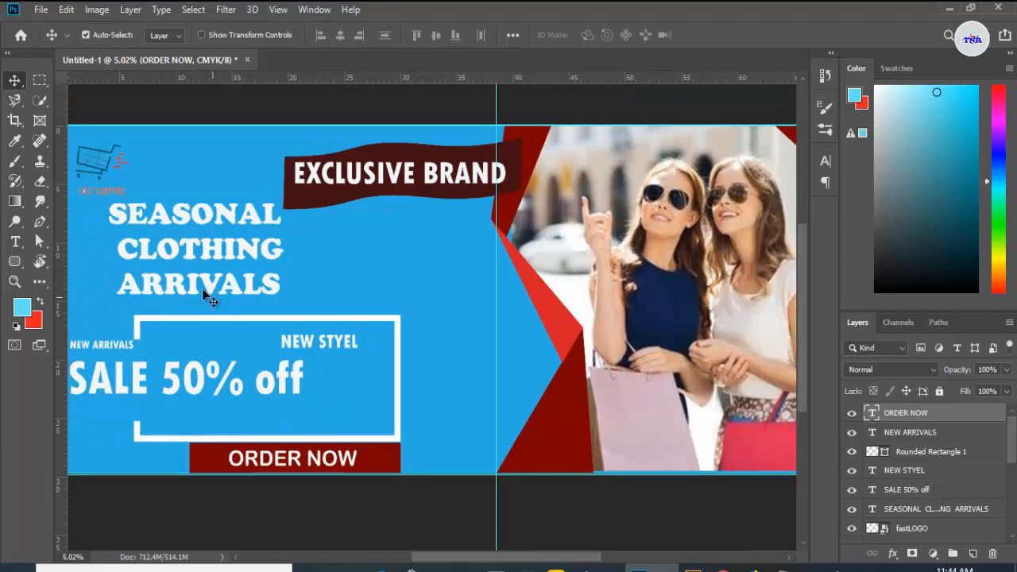
pyautogui.click(15, 242)
pyautogui.click(109, 209)
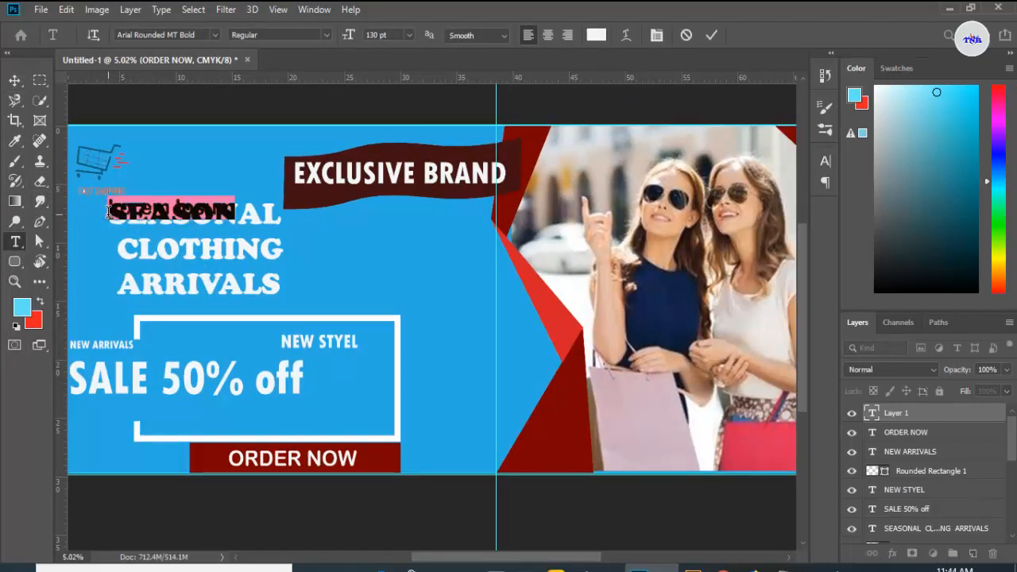
pyautogui.press('BackSpace')
pyautogui.click(712, 36)
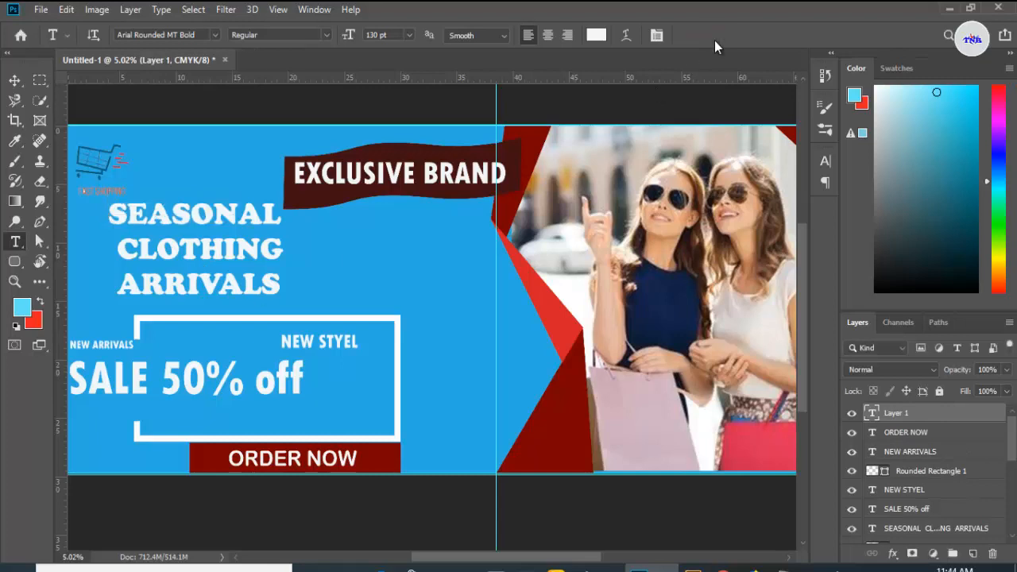
# Step: Change the SEASONAL CLOTHING ARRIVALS headline to Arial Rounded MT Bold at 200 pt
pyautogui.moveTo(110, 211); pyautogui.dragTo(320, 302)
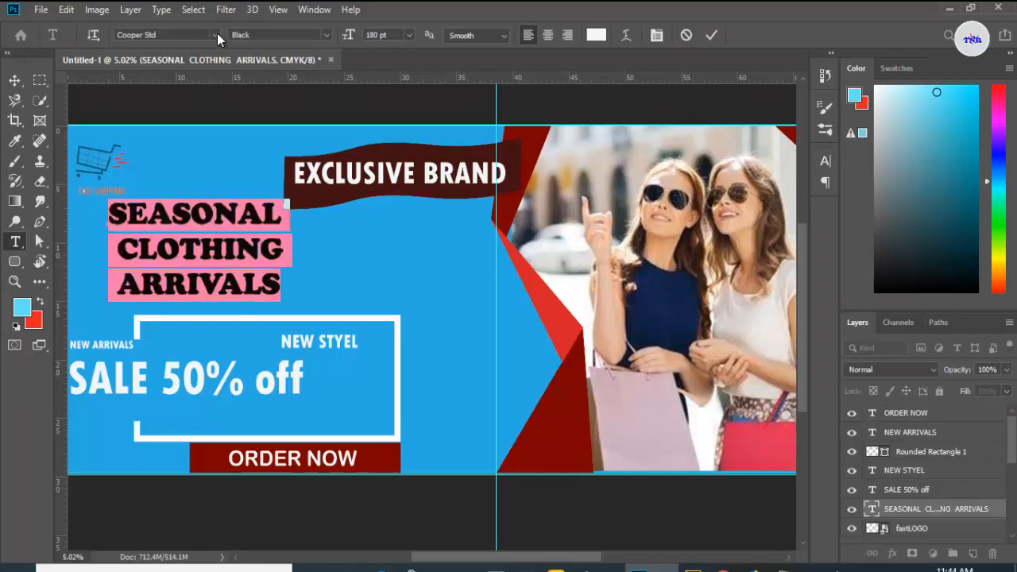
pyautogui.click(215, 34)
pyautogui.click(316, 361)
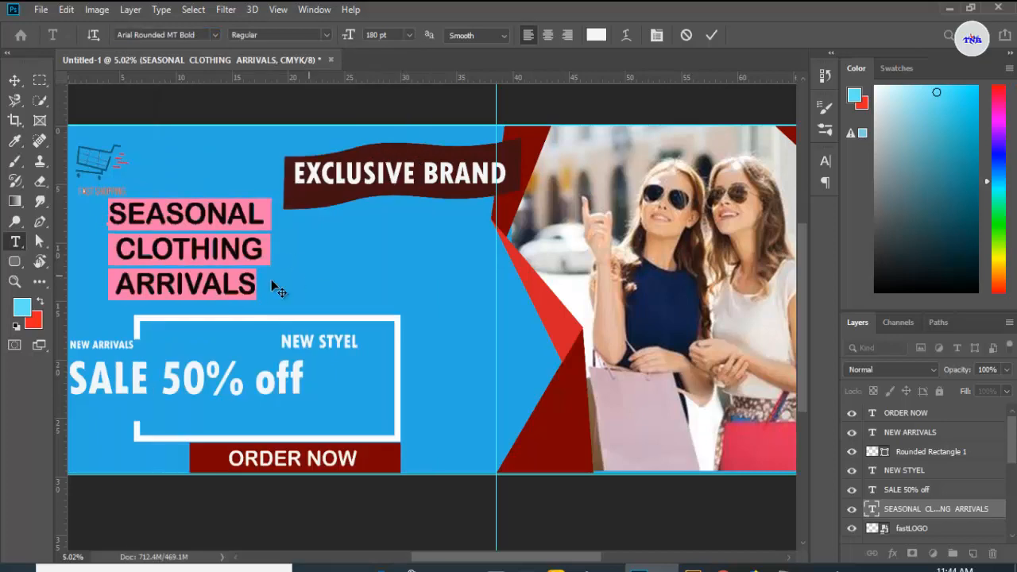
pyautogui.doubleClick(377, 34)
pyautogui.press('BackSpace')
pyautogui.write('200')
pyautogui.press('Return')
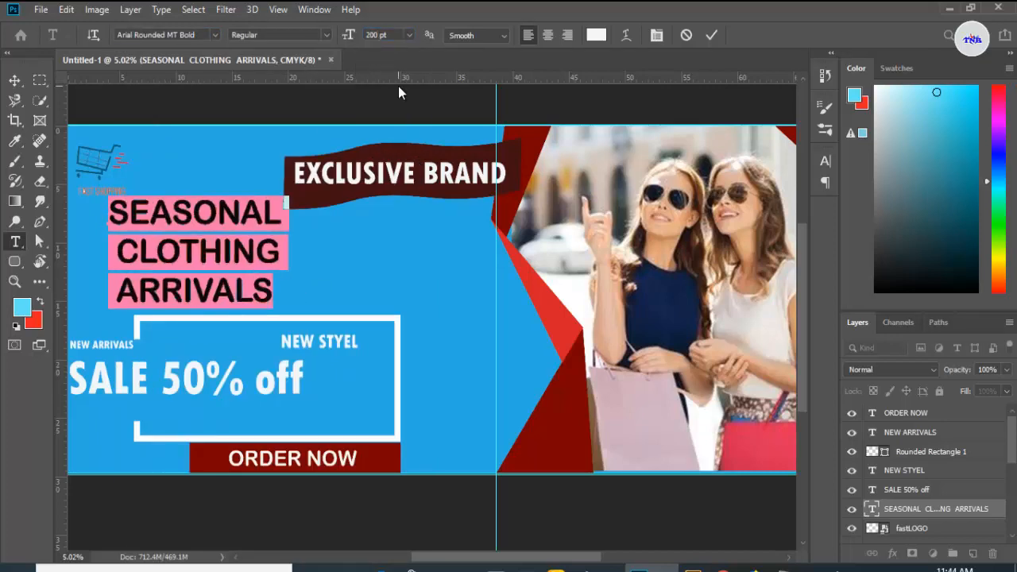
pyautogui.click(710, 38)
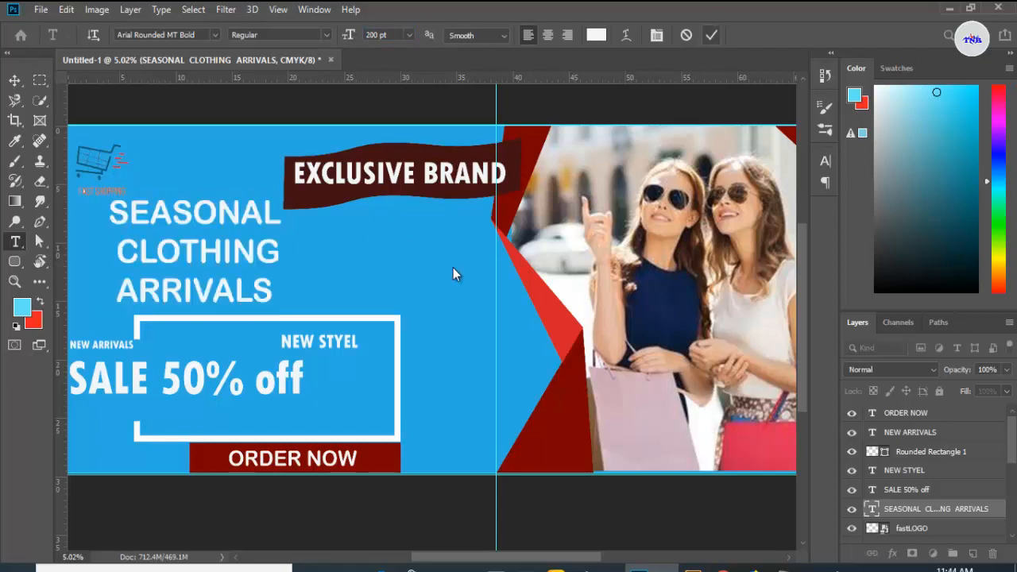